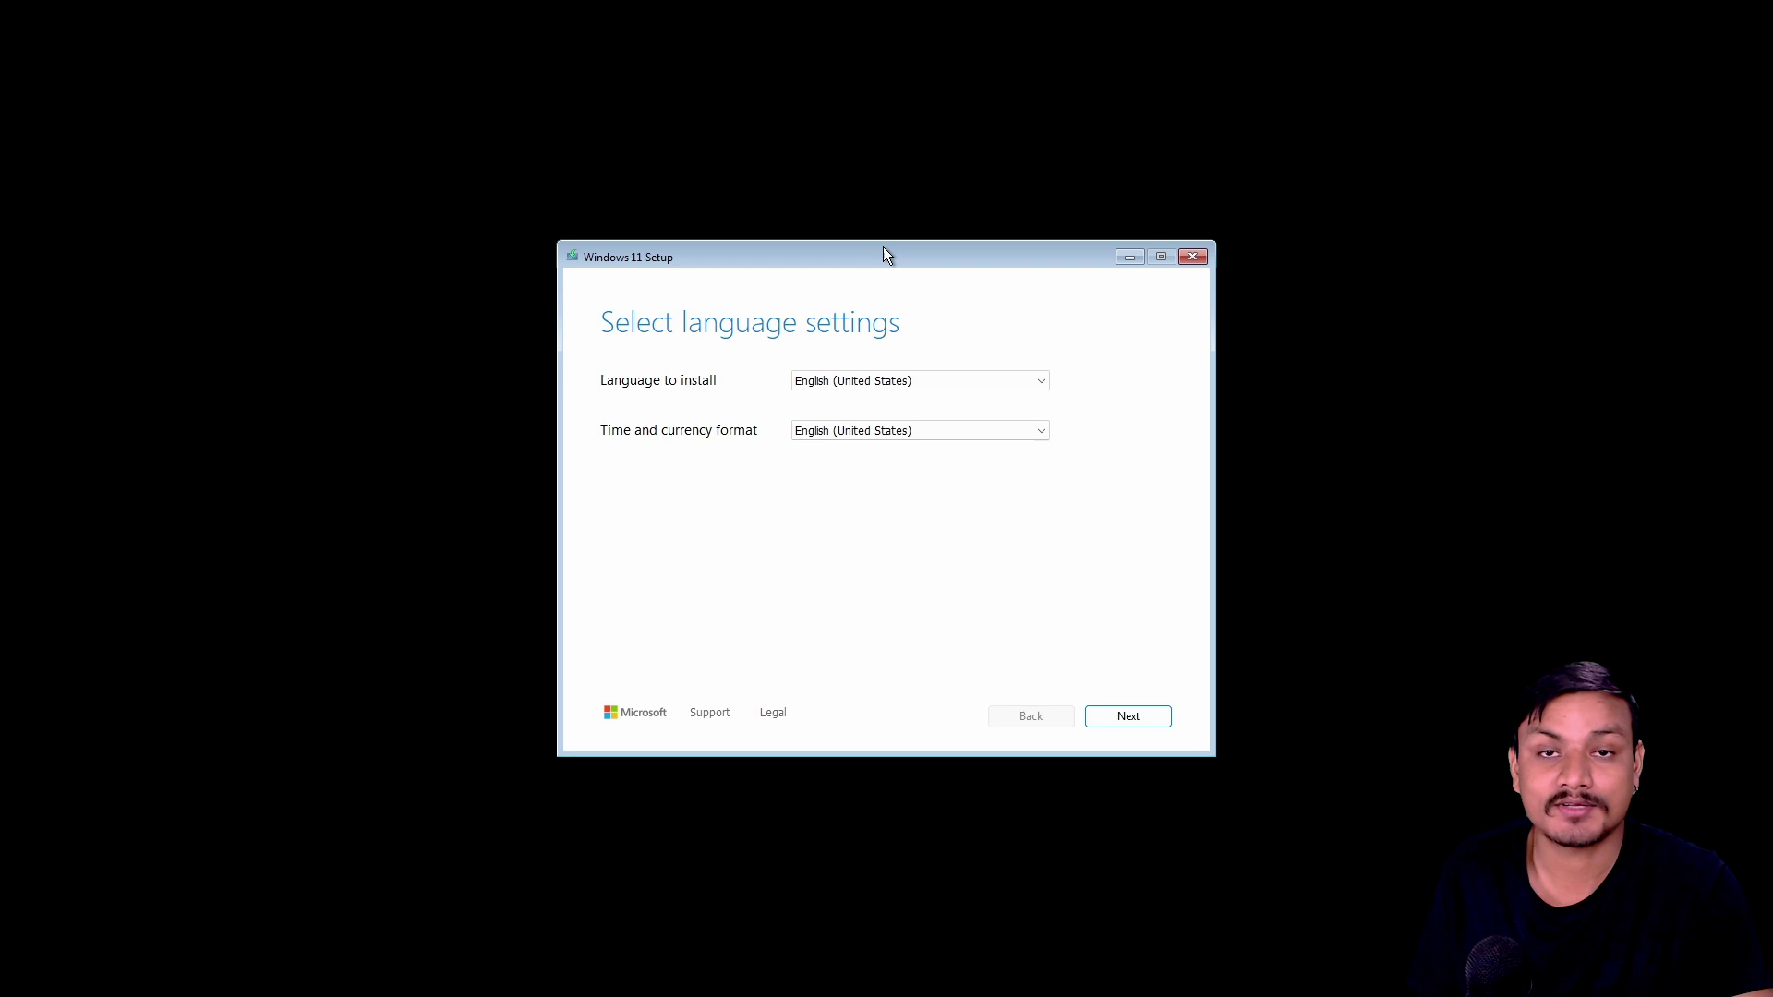
# - Advance to the setup options and choose Install Windows 11 instead of repair
pyautogui.press('Return')
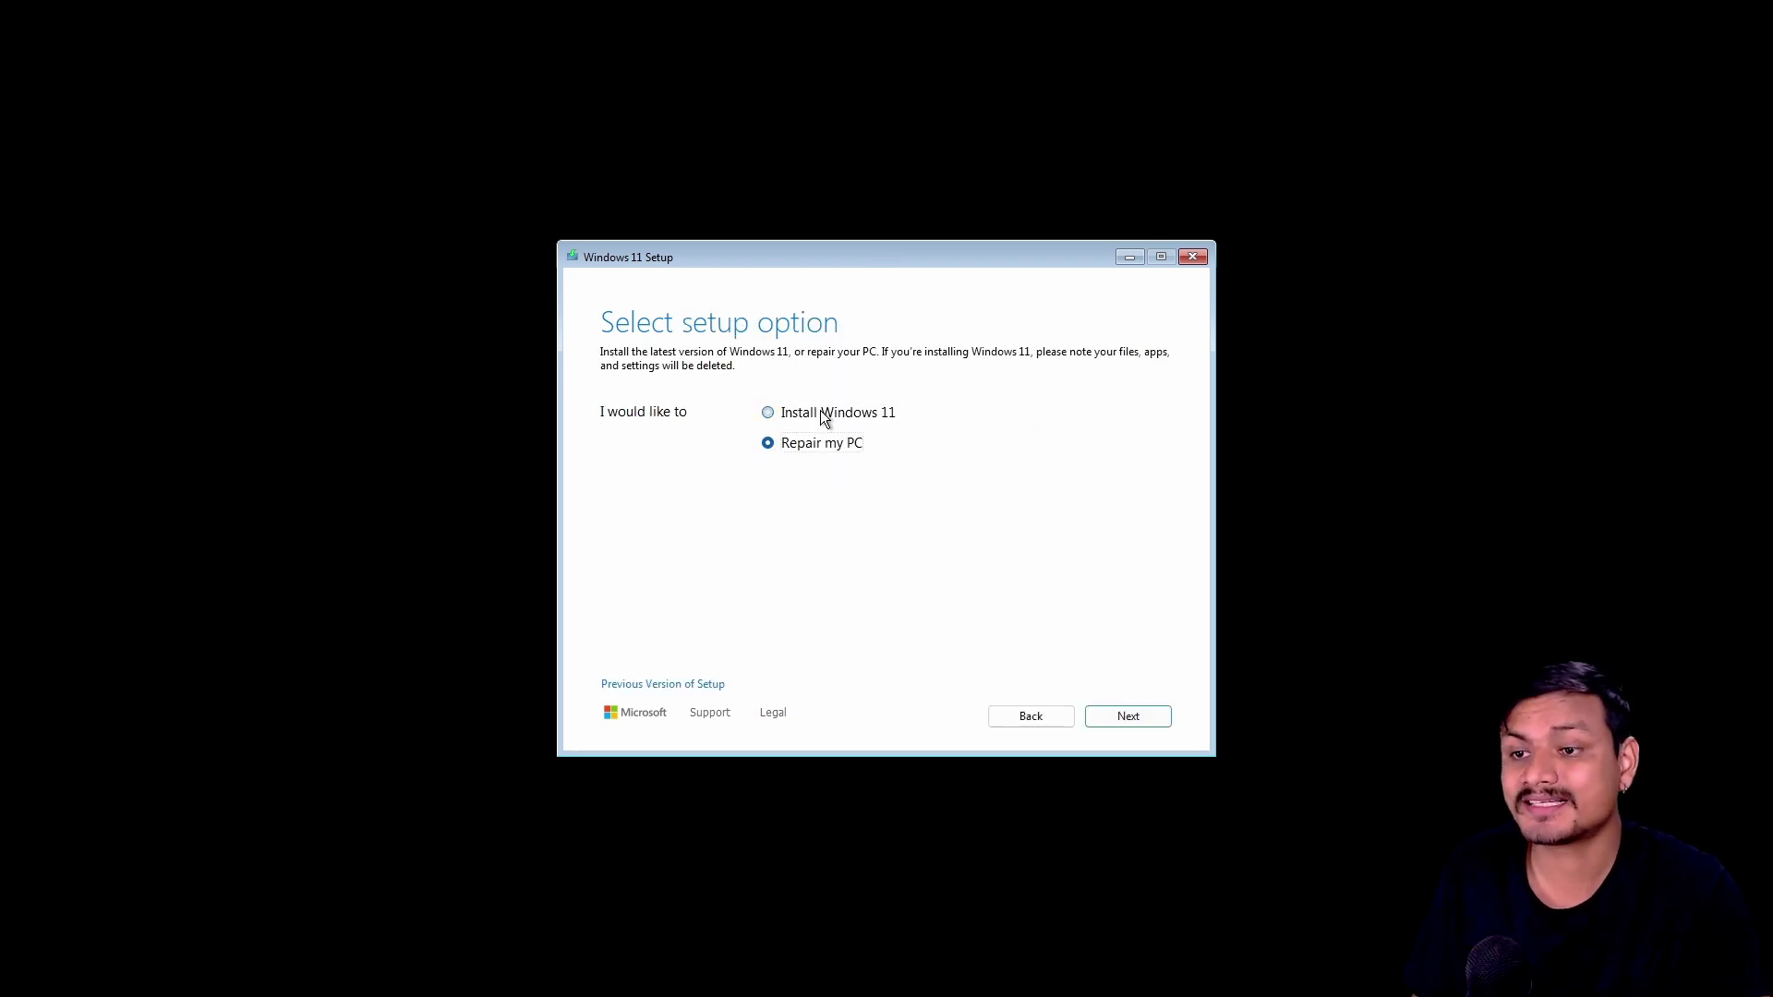
pyautogui.click(825, 416)
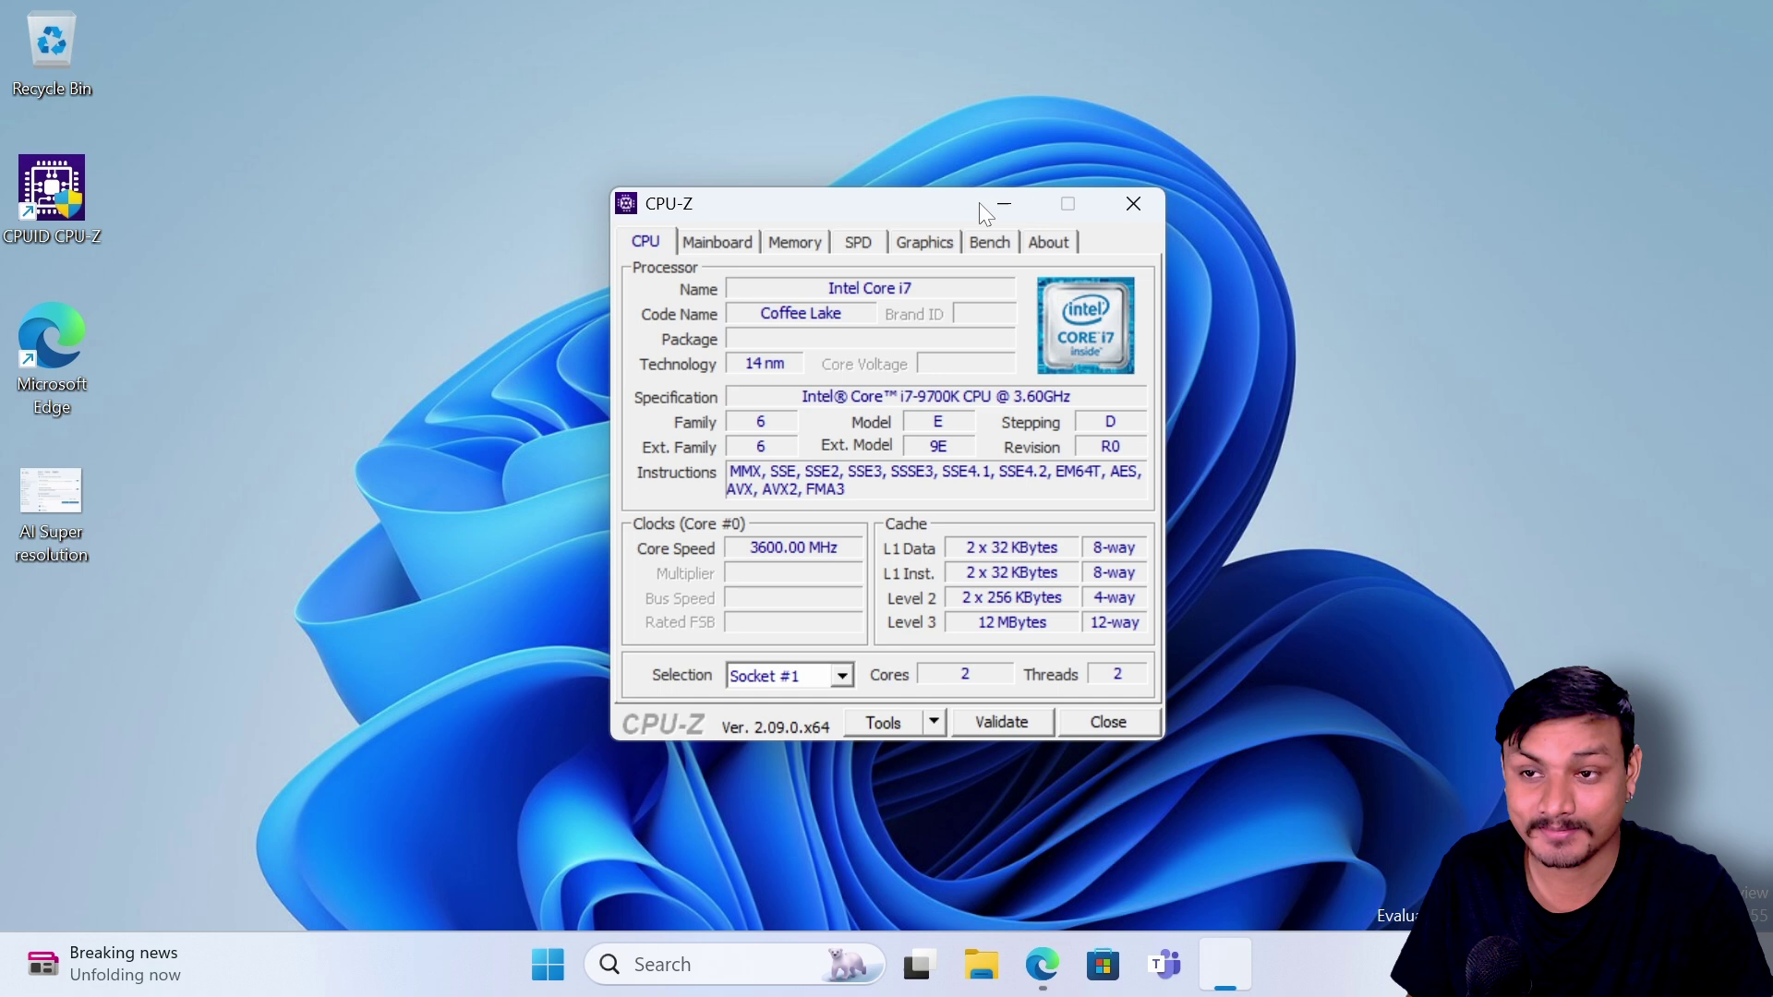
# - Move the CPU-Z window up and left to review the Intel Core i7-9700K details
pyautogui.moveTo(933, 209); pyautogui.dragTo(859, 167)
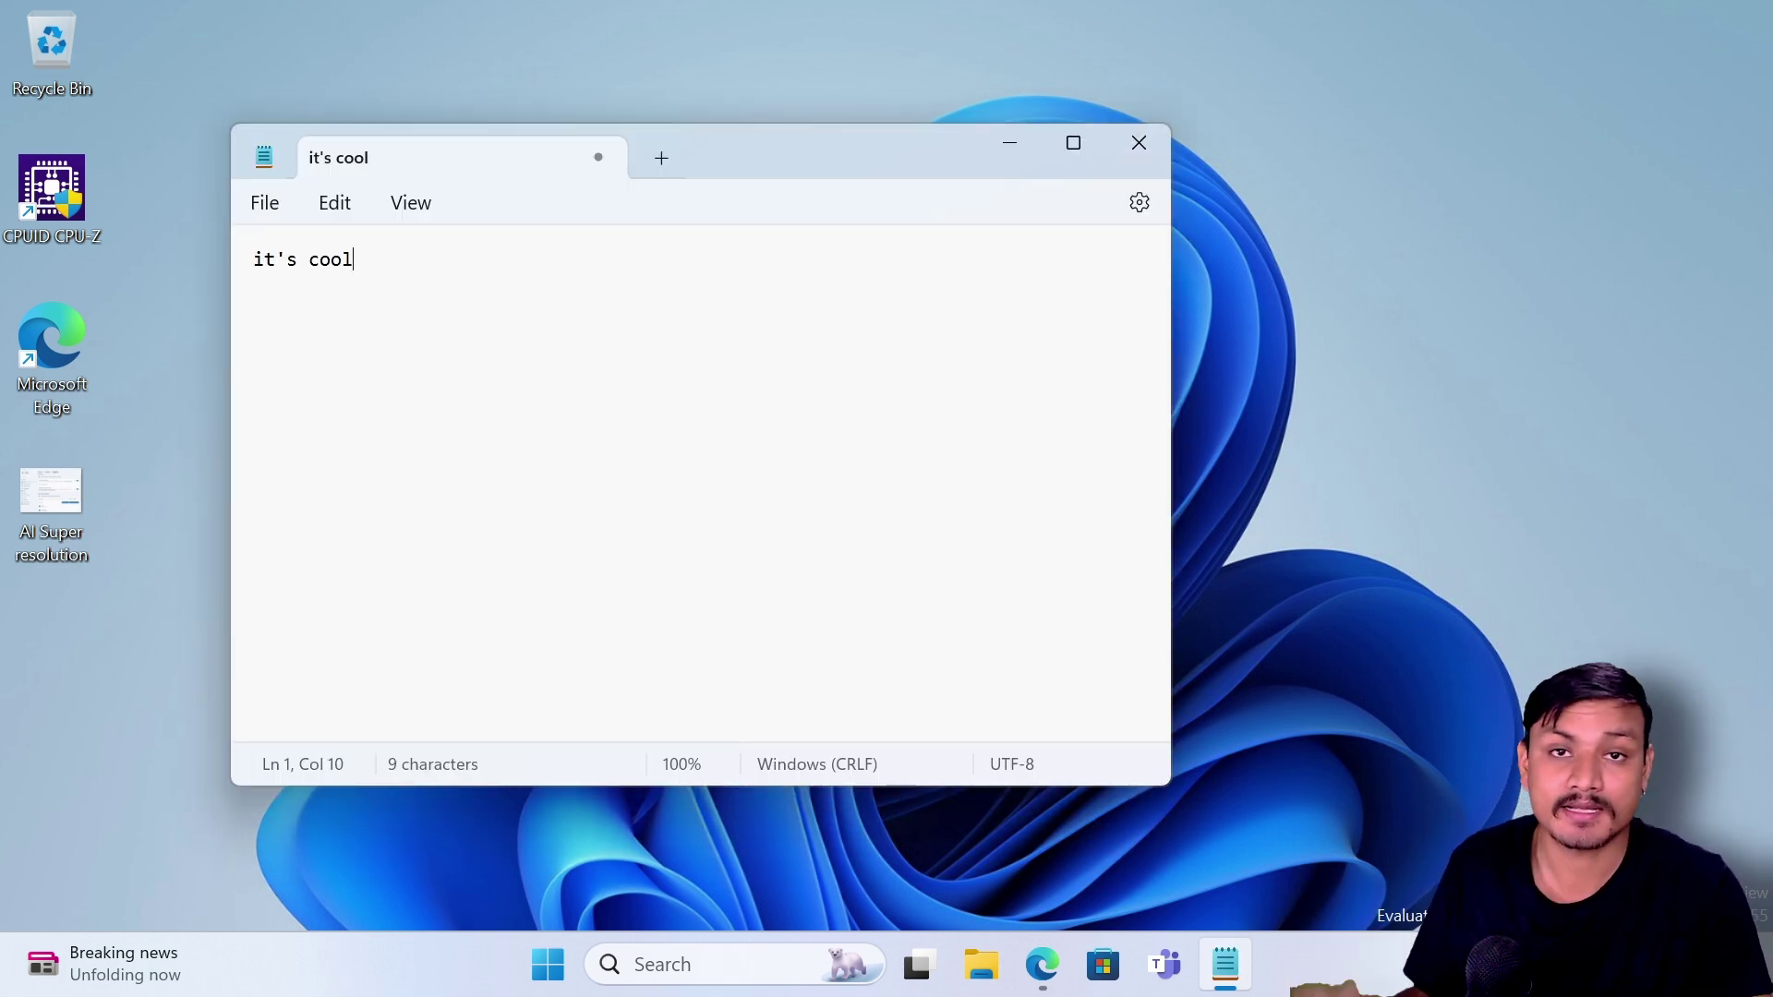
# - Select the note text 'it's cool' and send it to Copilot for explanation
pyautogui.hotkey('ctrl', 'shift', 'Left')
pyautogui.hotkey('ctrl', 'a')
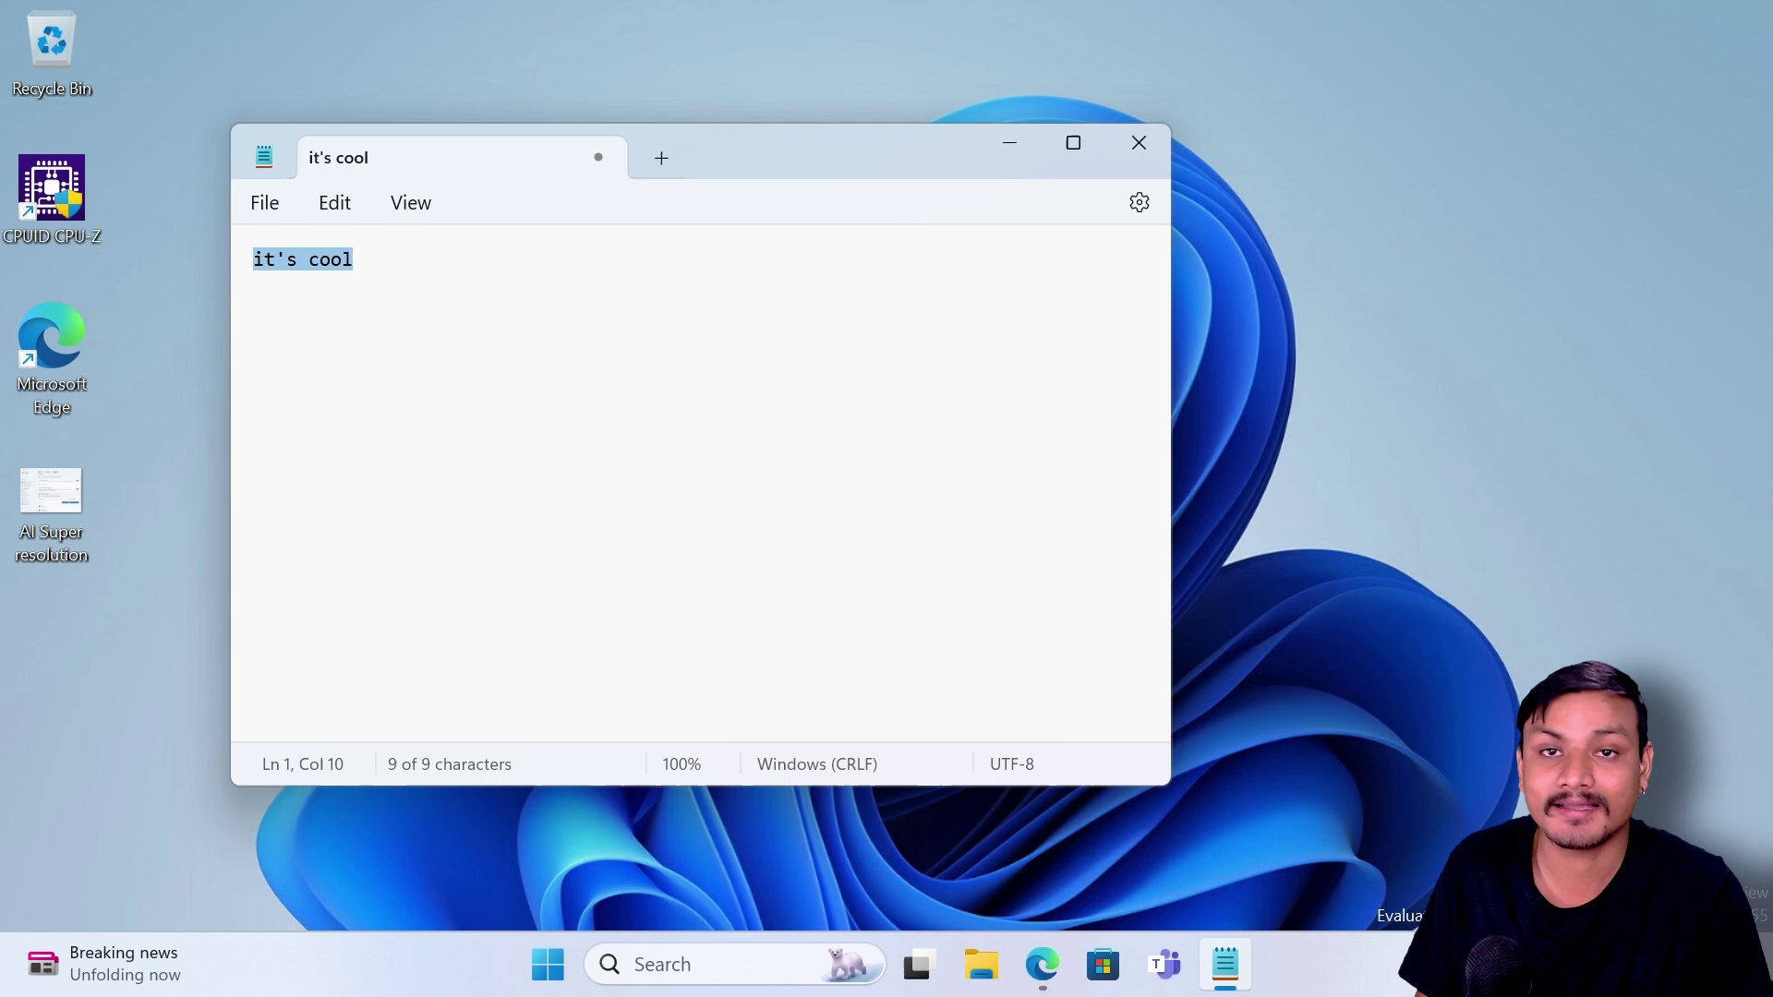
pyautogui.press('Right')
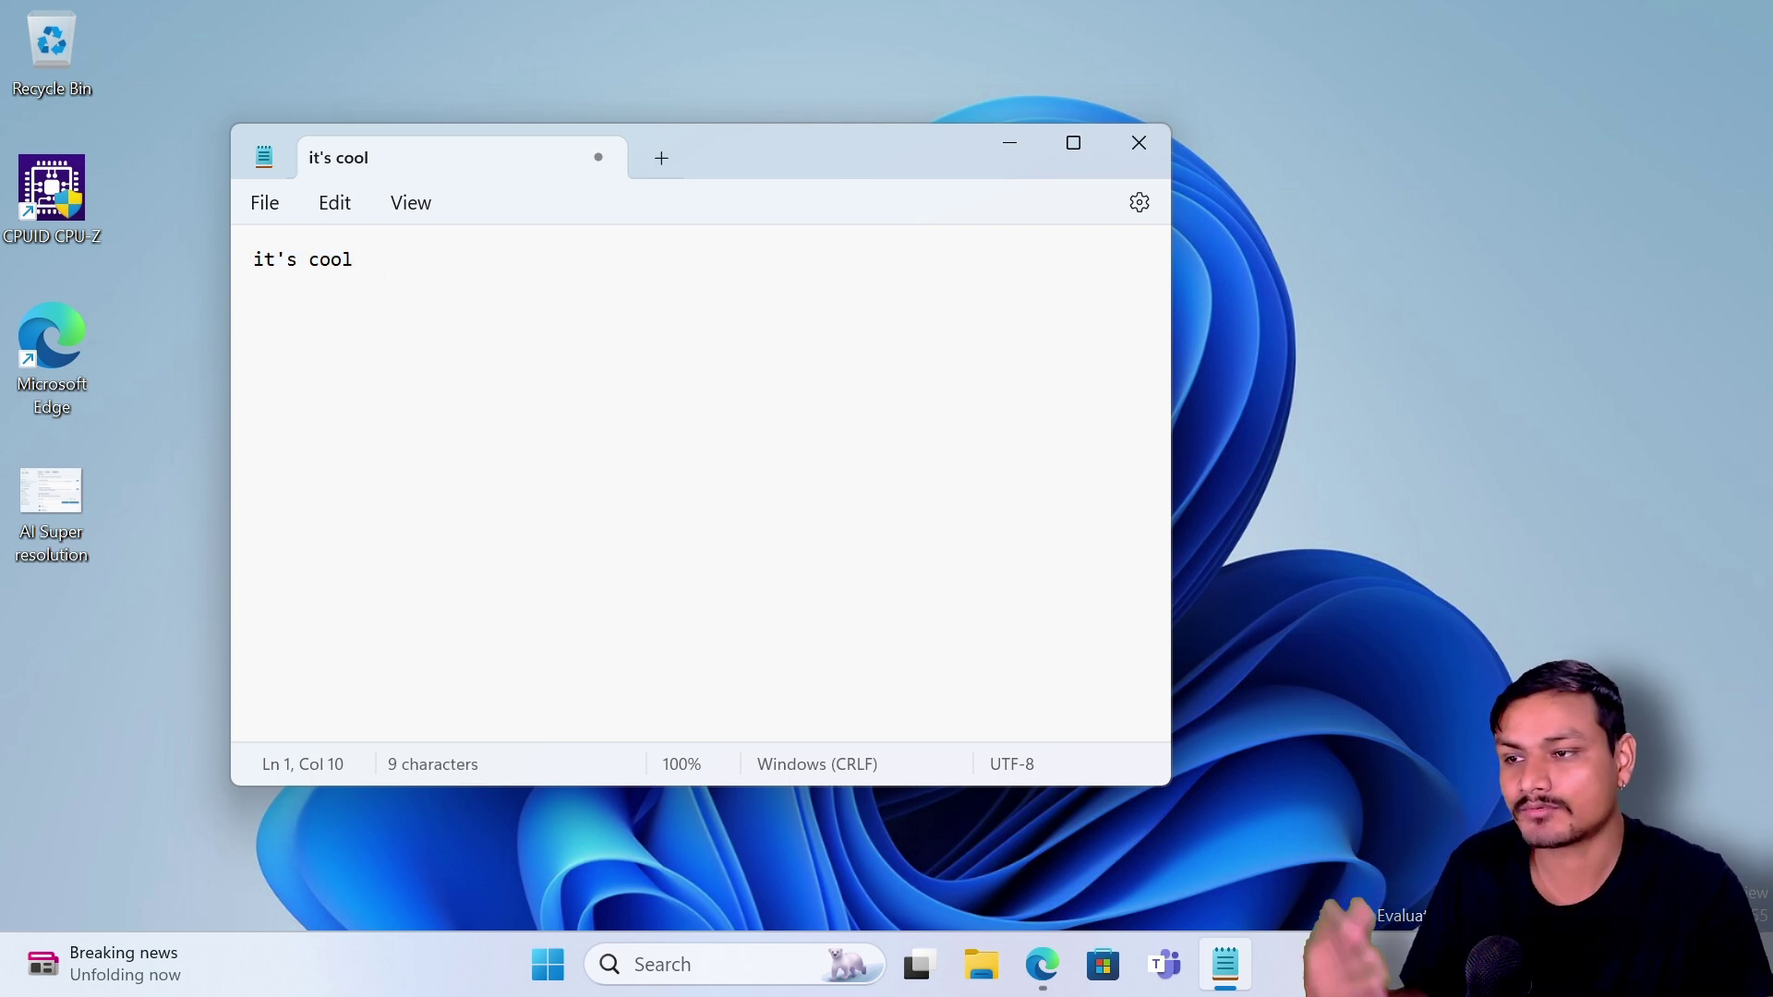
pyautogui.hotkey('ctrl', 'a')
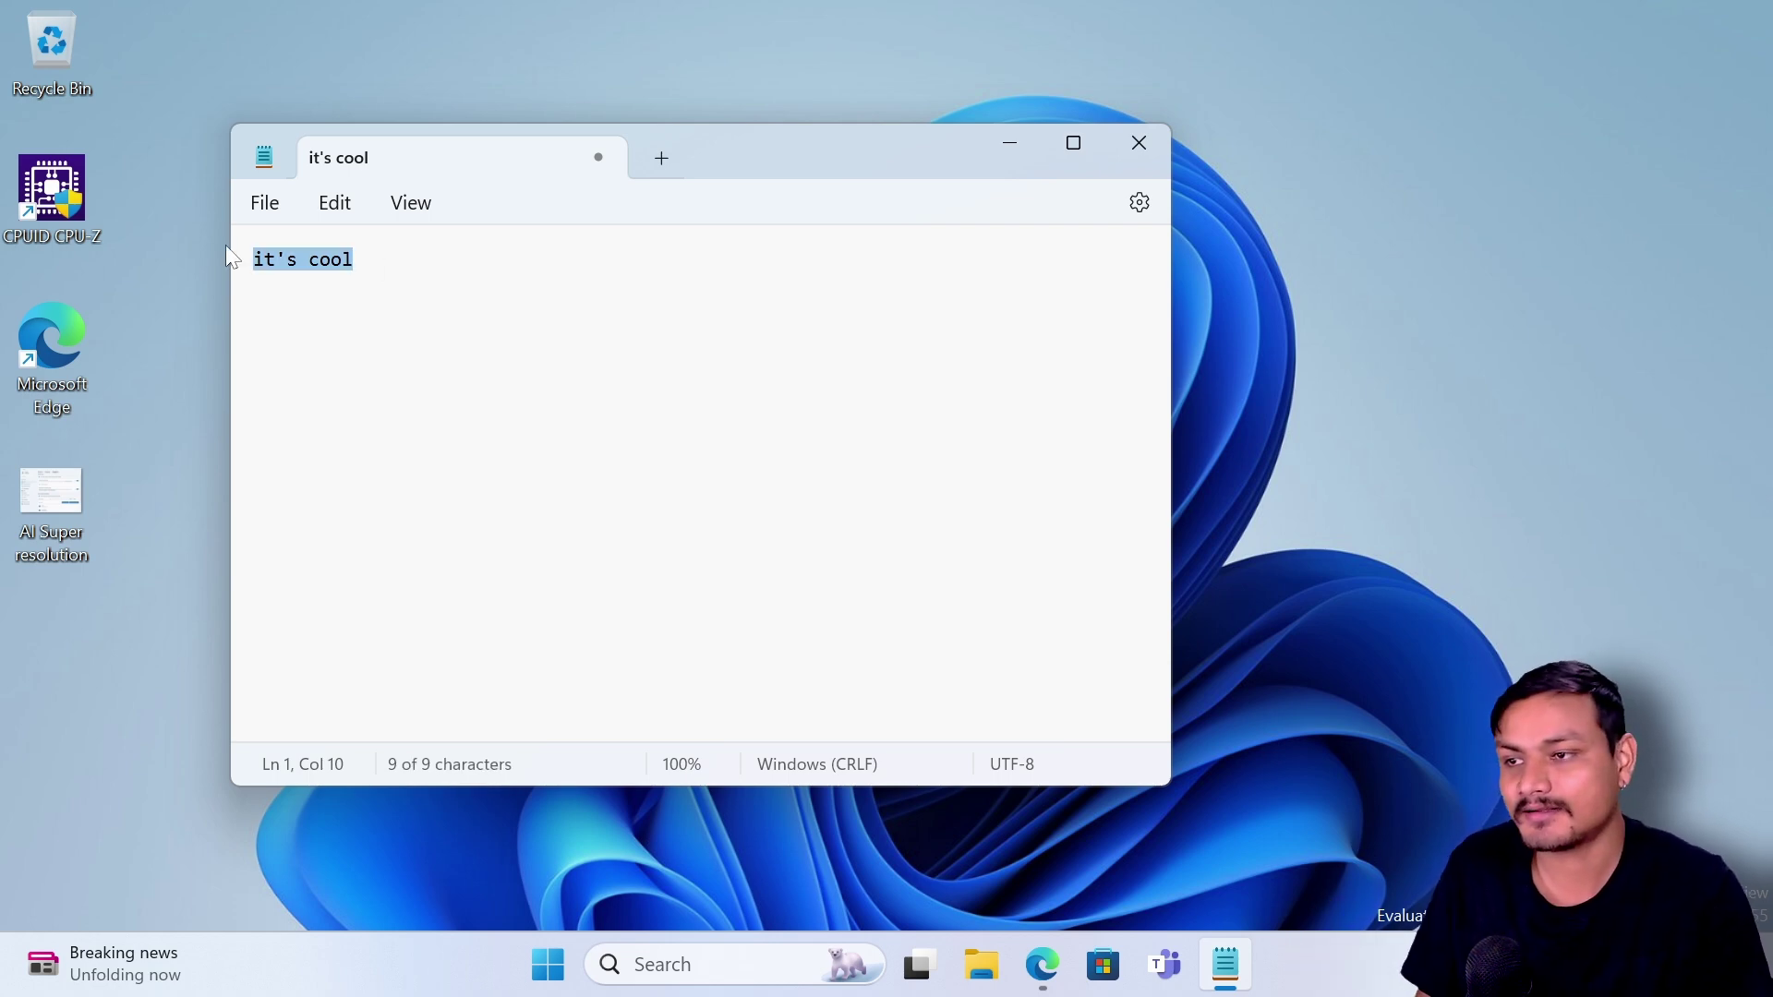
pyautogui.rightClick(324, 265)
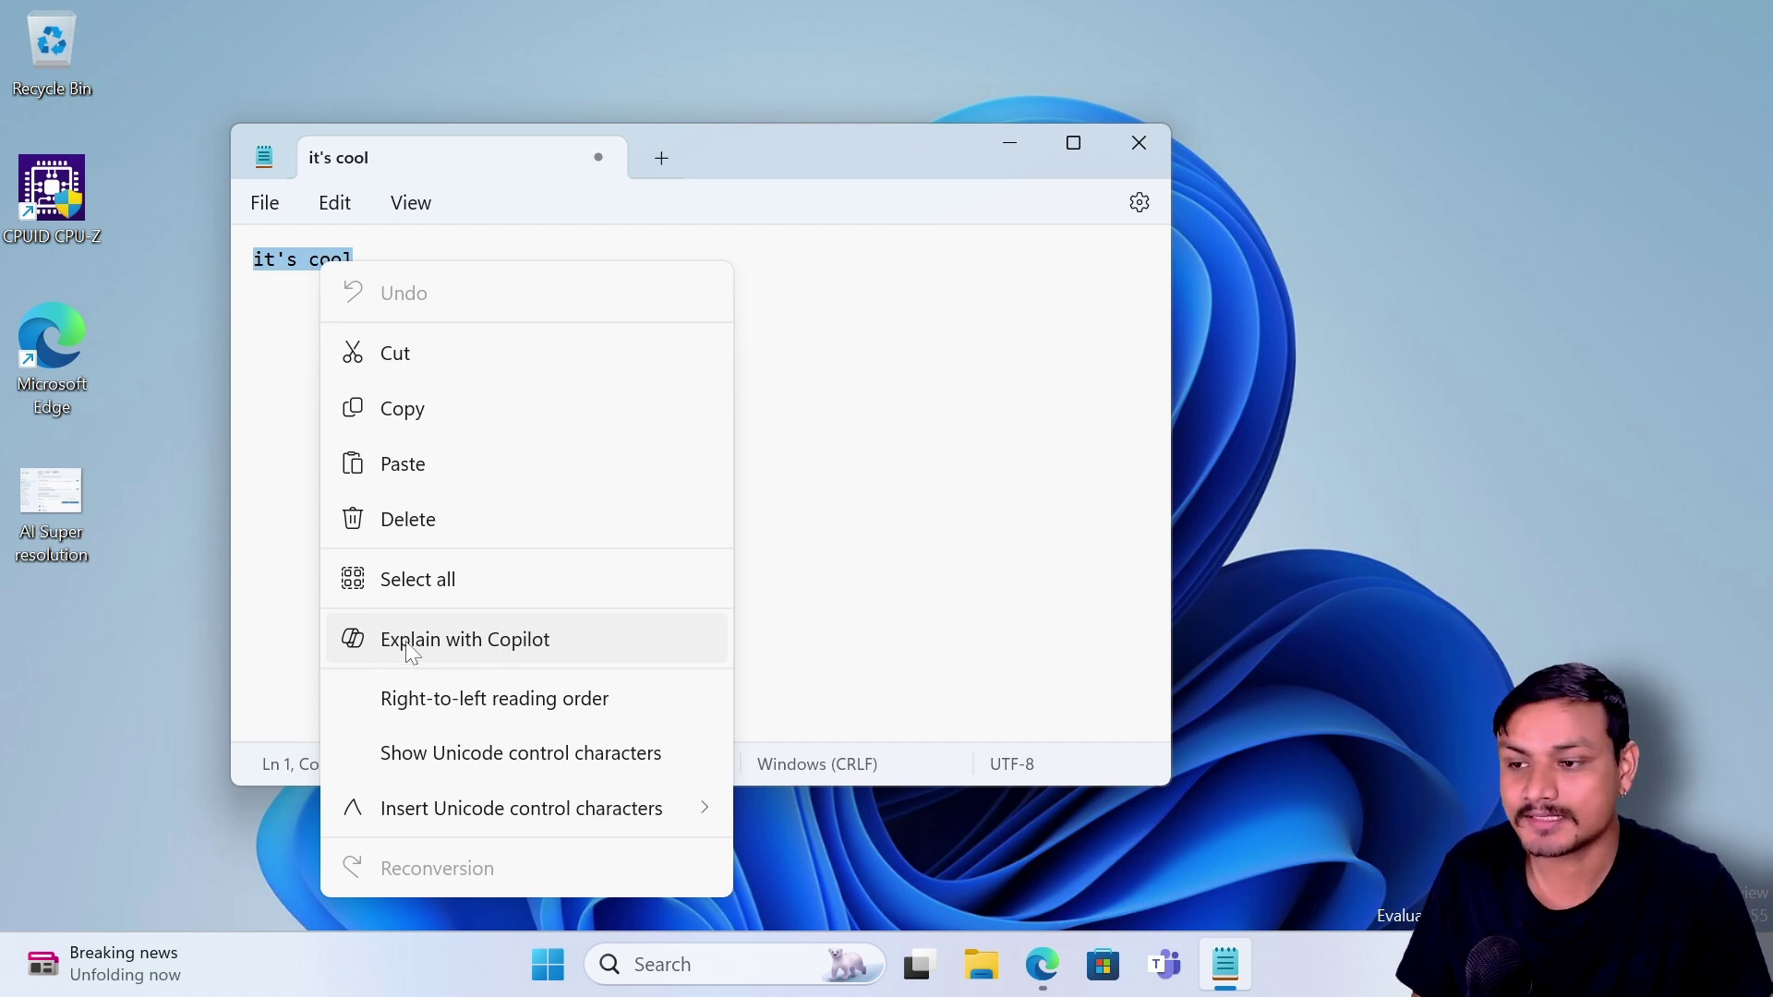
pyautogui.click(511, 648)
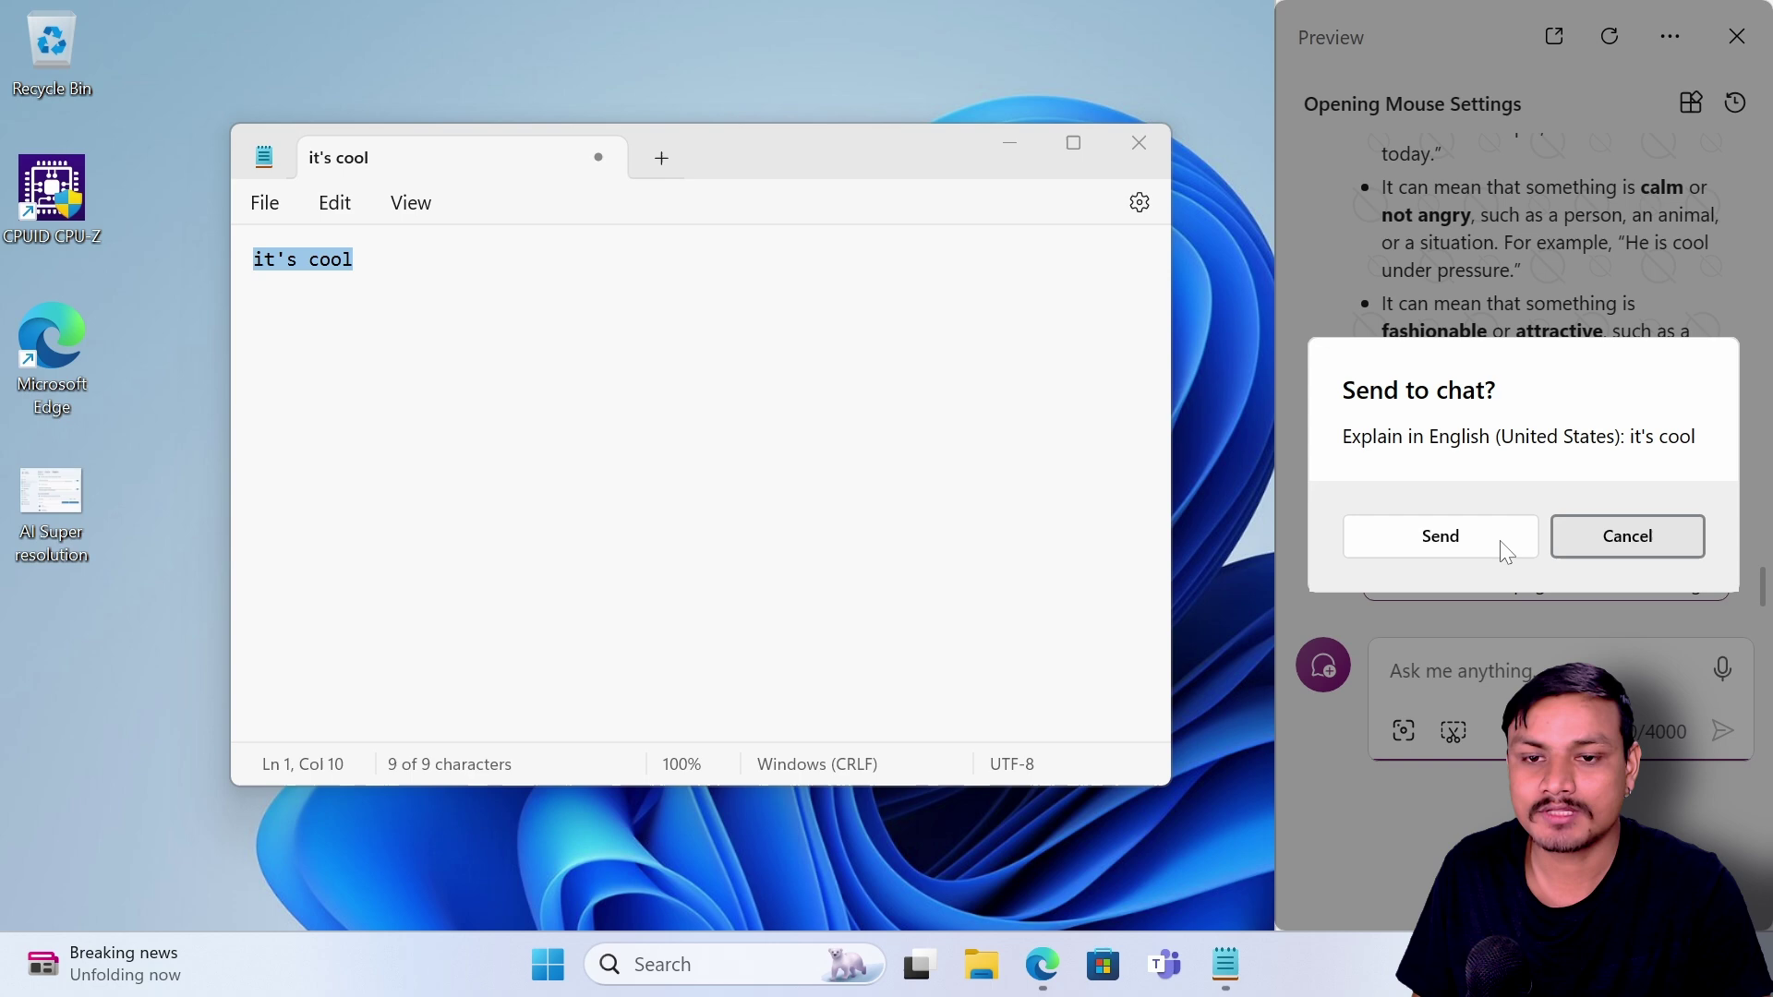
pyautogui.click(1503, 550)
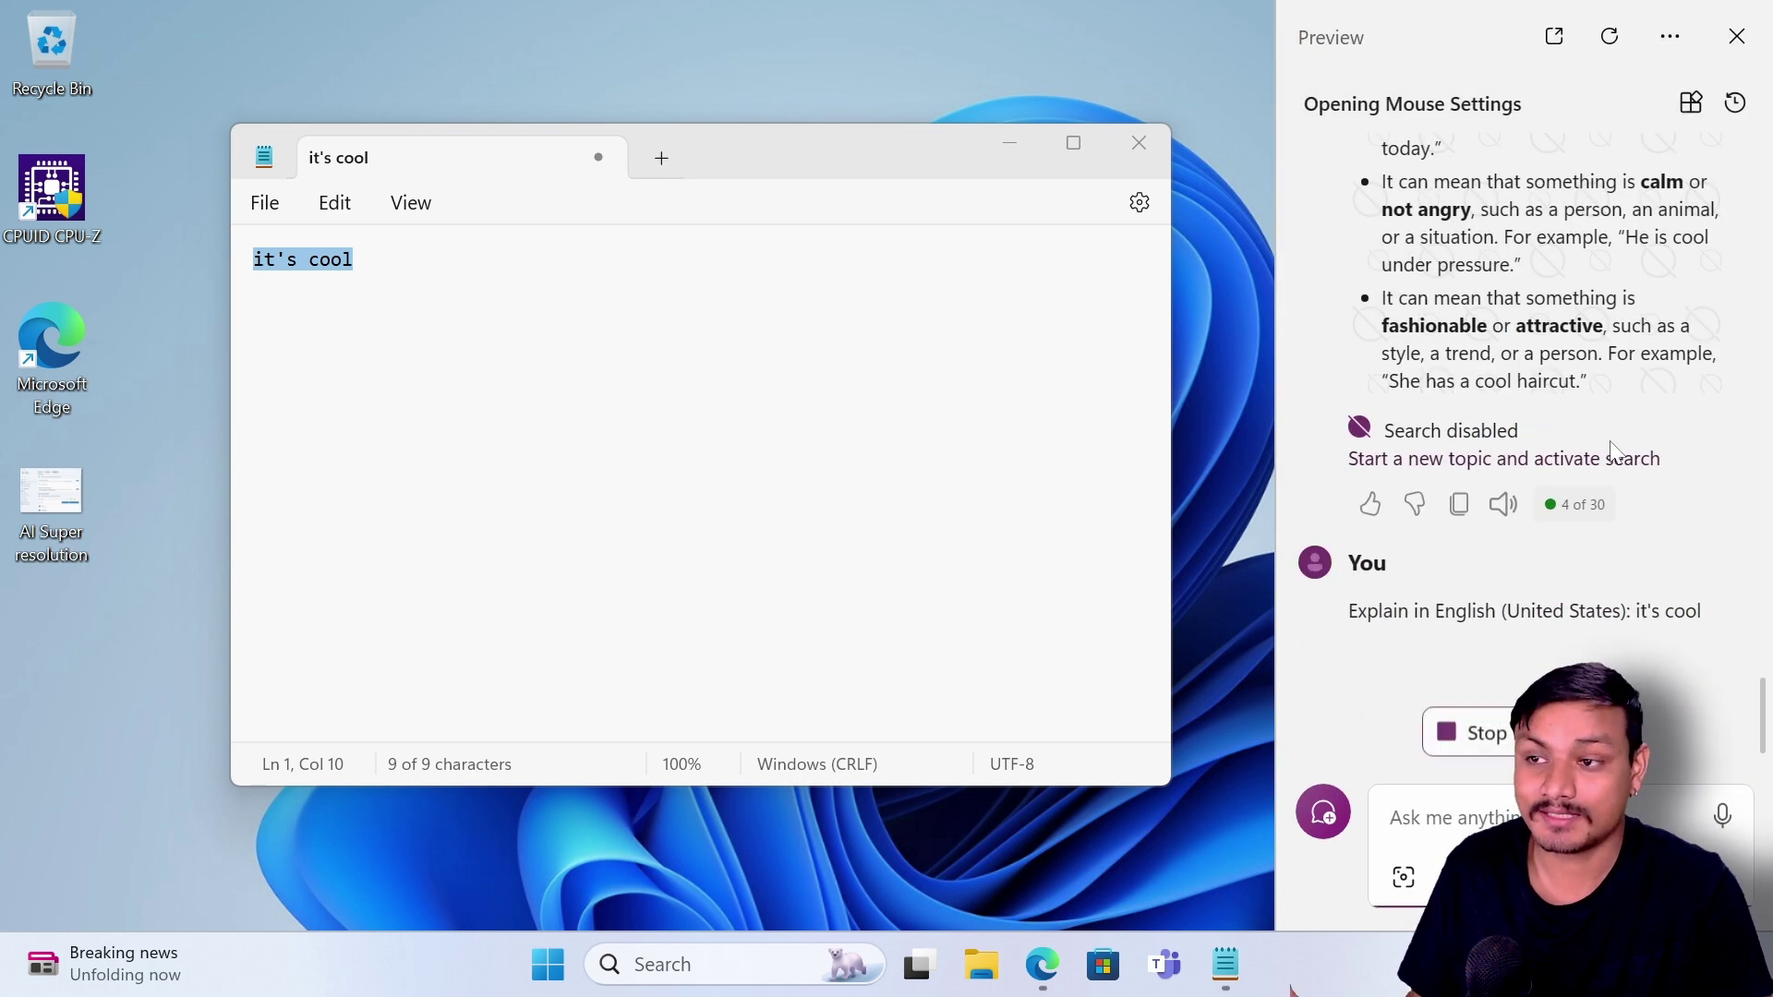
# - Reselect the whole 'it's cool' line in Notepad and bring up its actions menu again
pyautogui.click(353, 260)
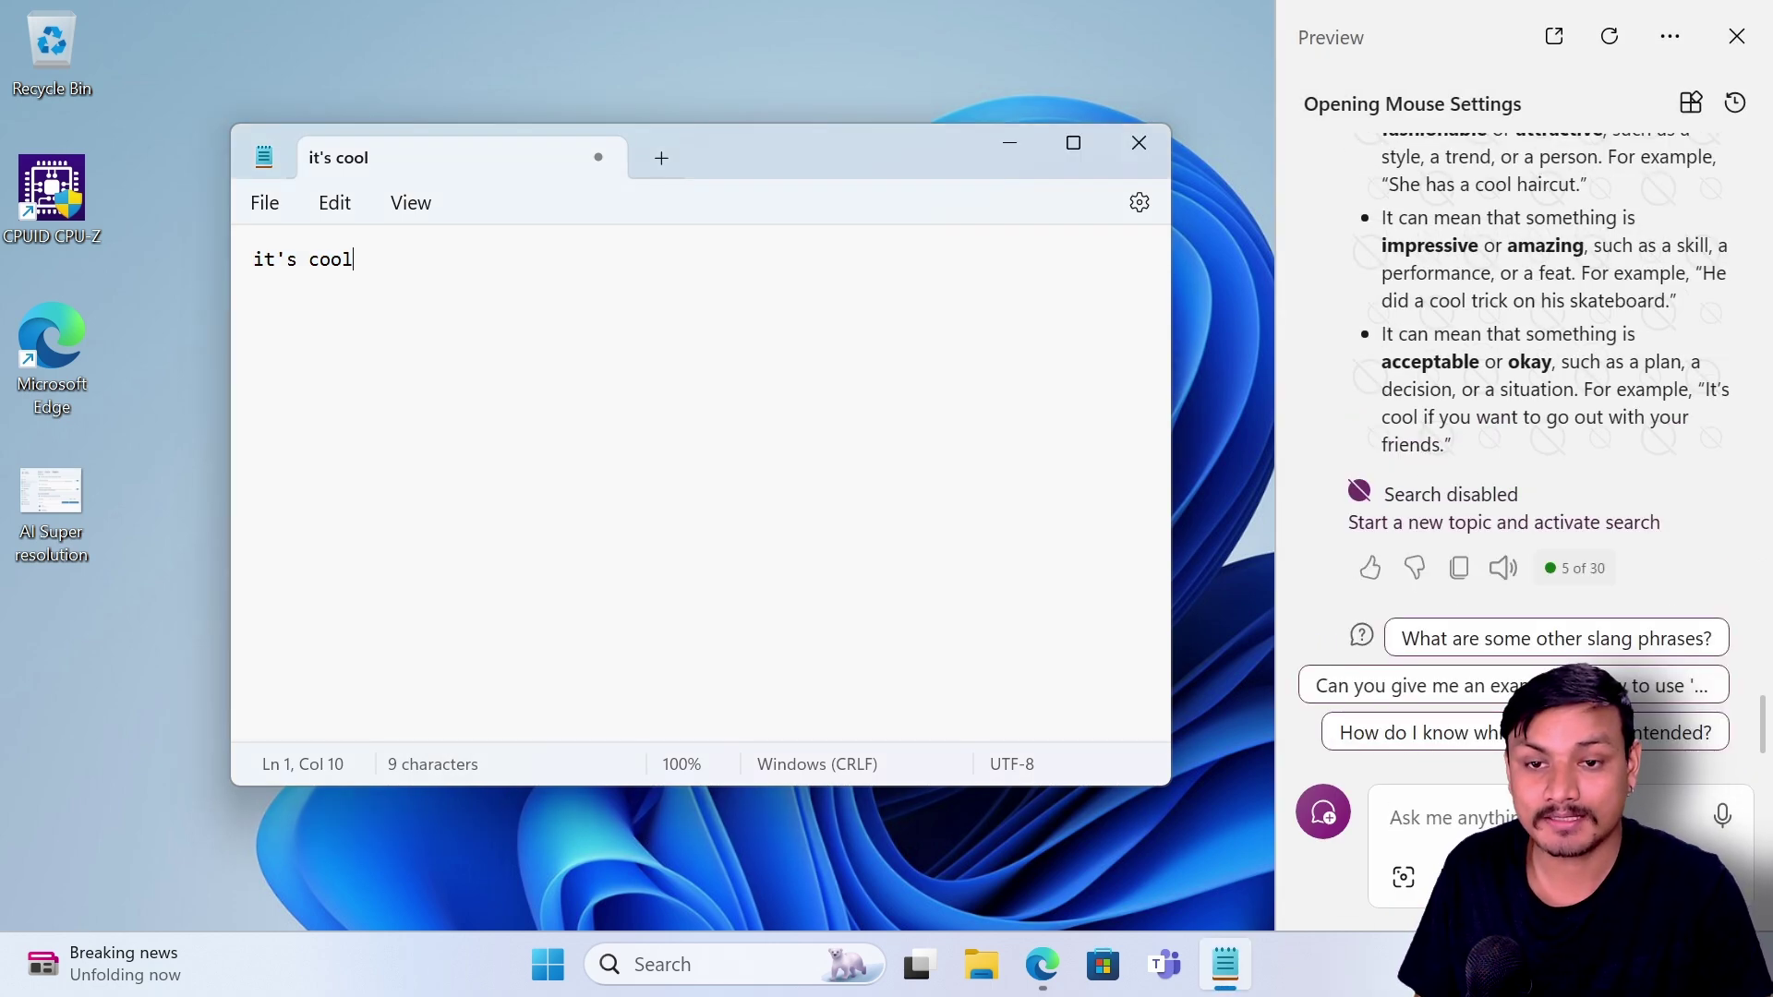
pyautogui.moveTo(353, 259); pyautogui.dragTo(219, 261)
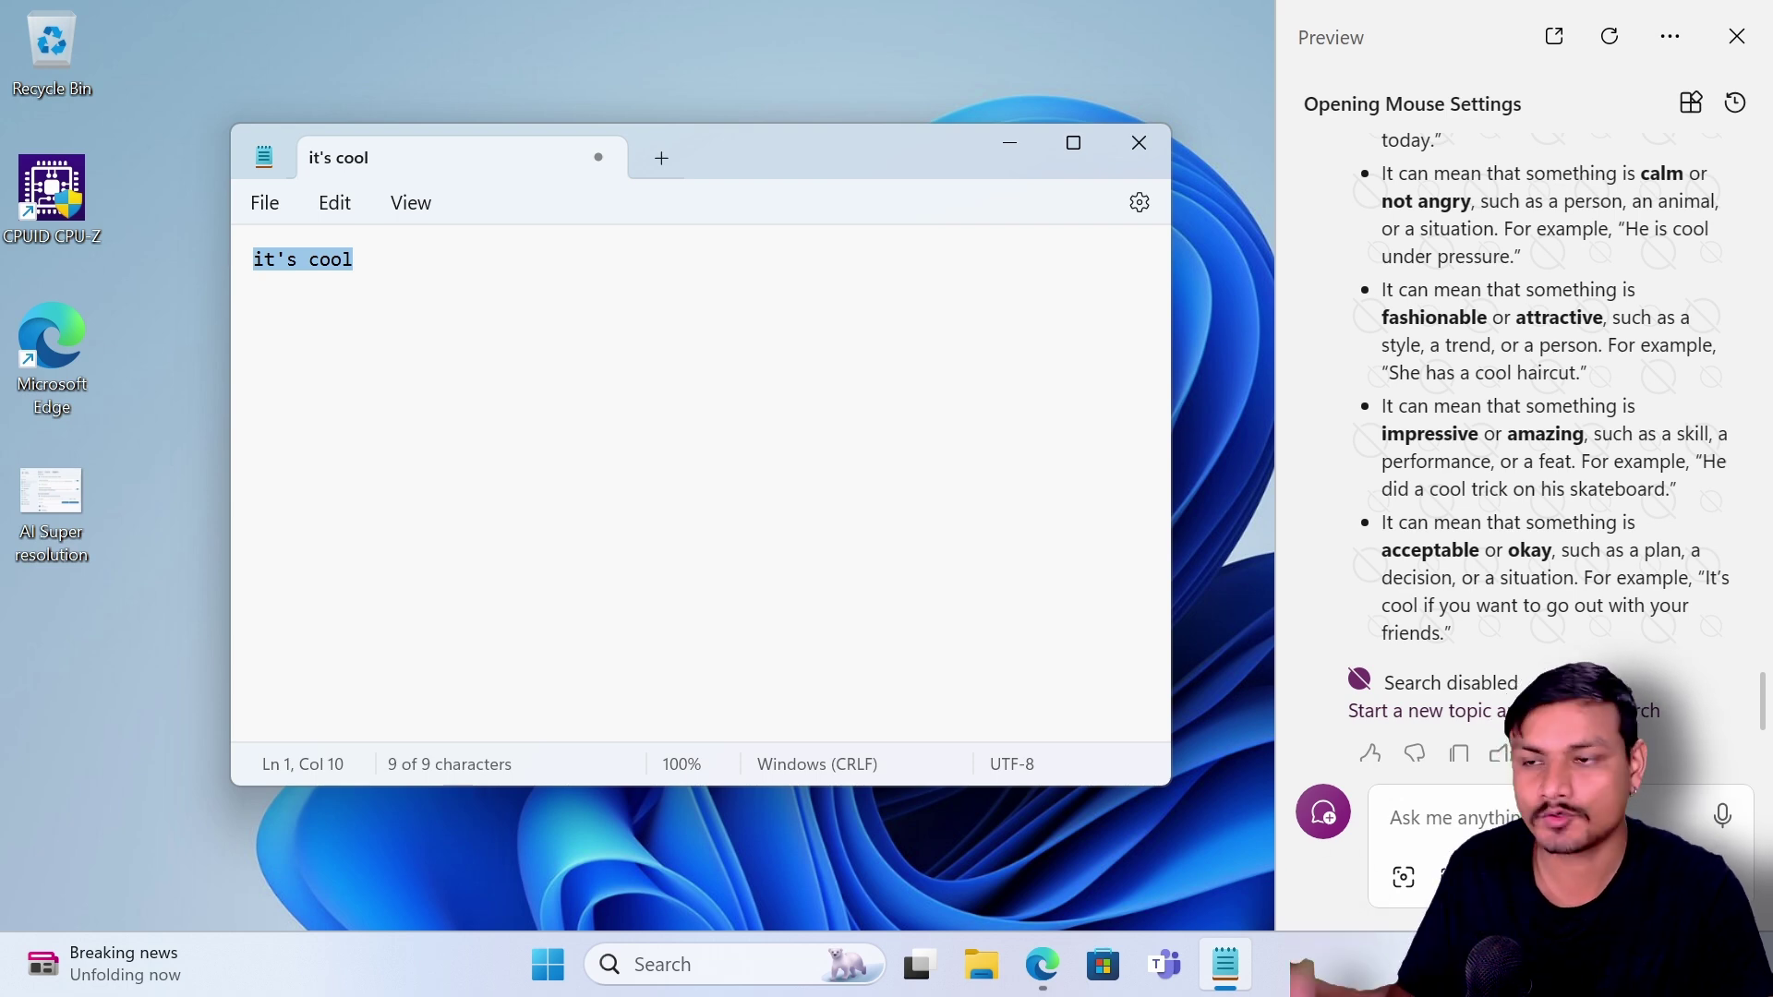
pyautogui.press('Right')
pyautogui.hotkey('shift', 'Home')
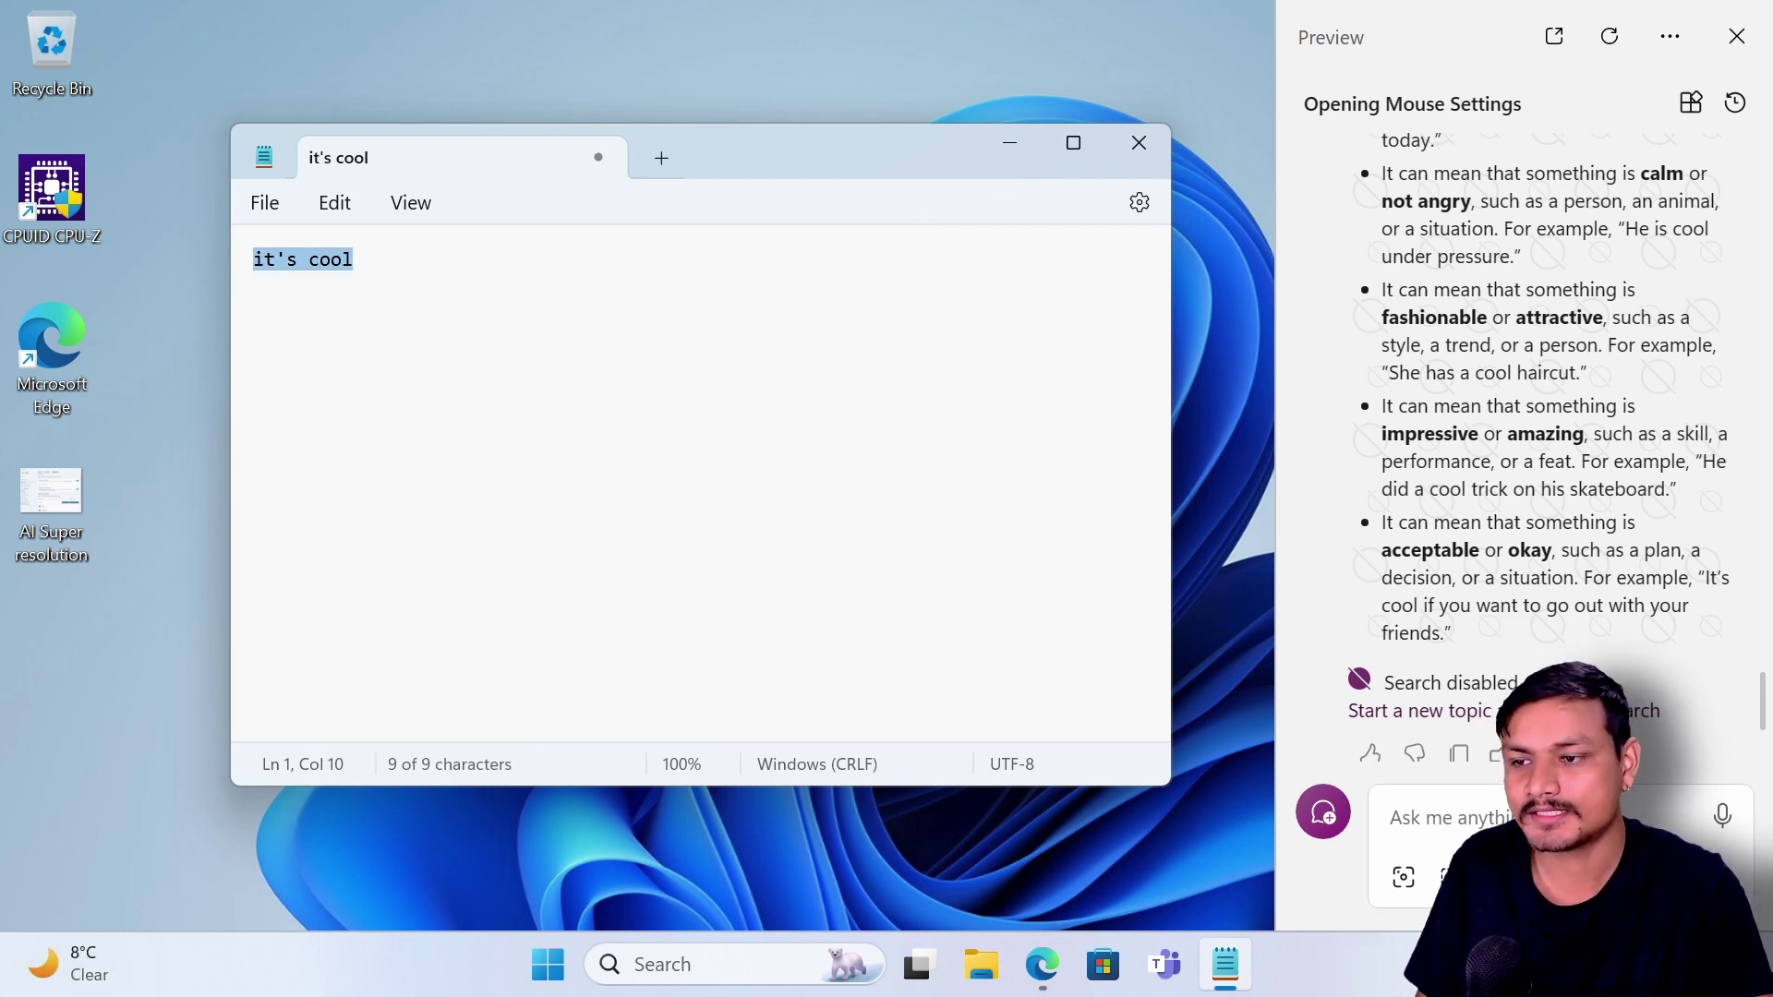
pyautogui.rightClick(323, 253)
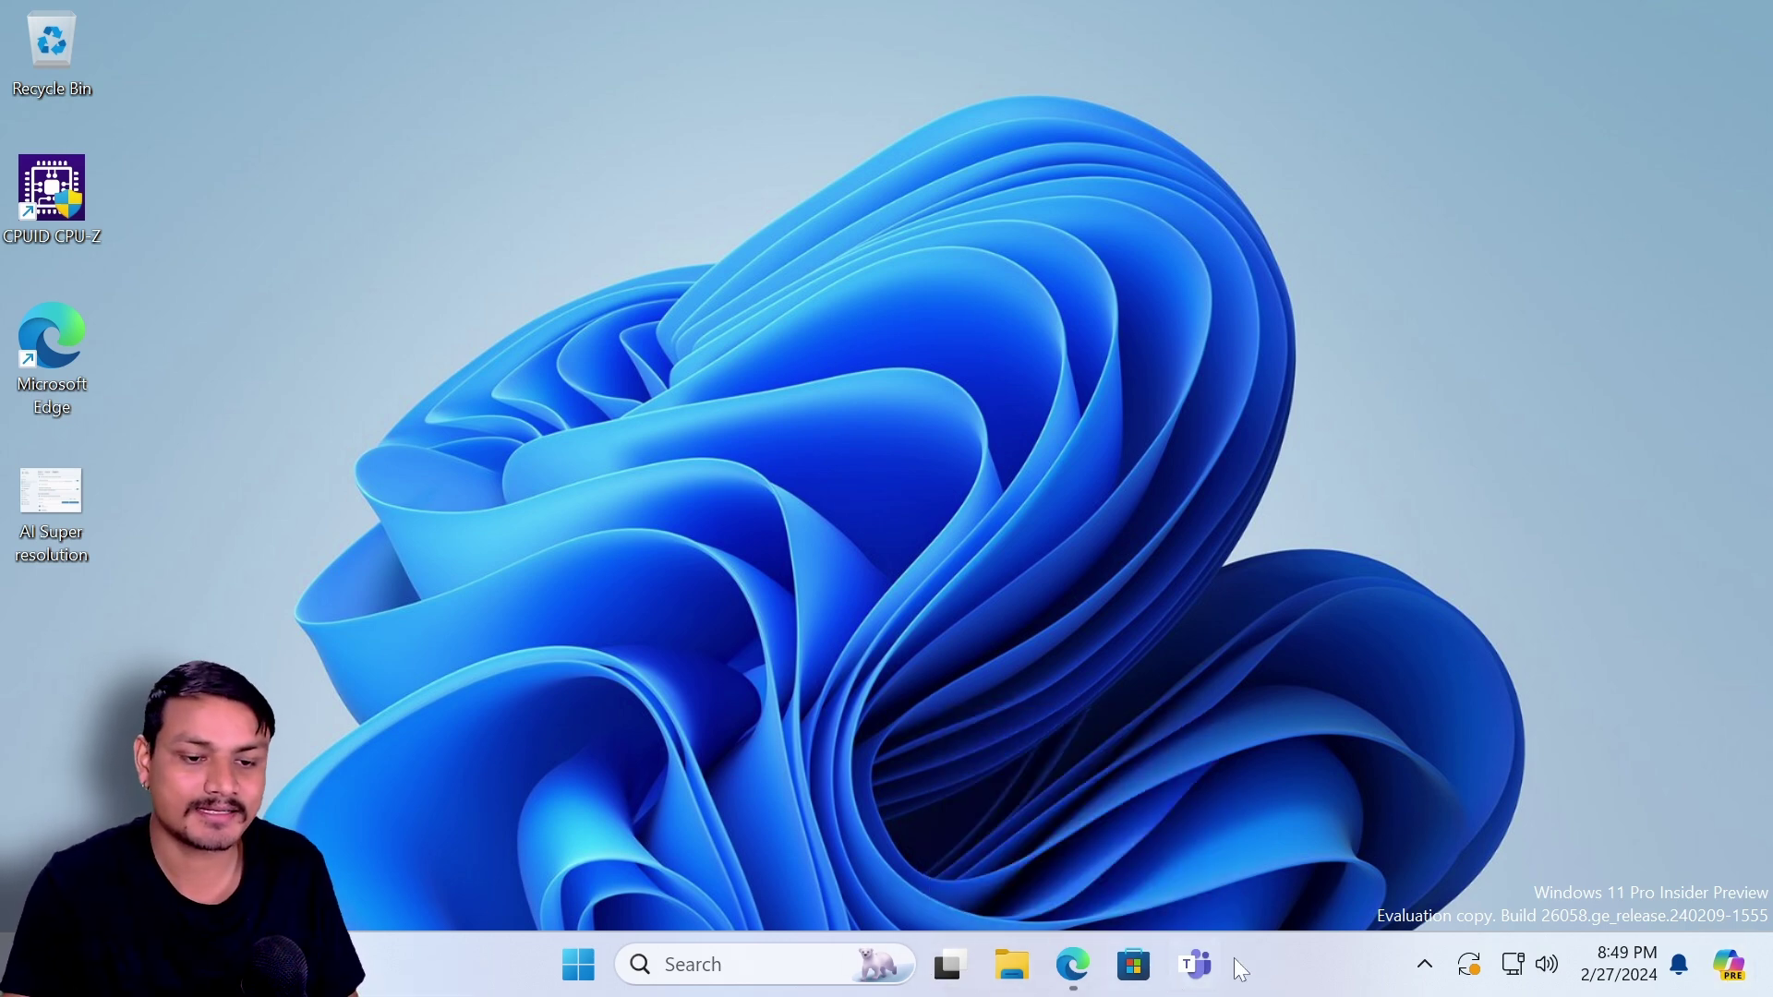
# - Toggle the Copilot side panel off and on, leaving it open with the earlier chat
pyautogui.click(1730, 966)
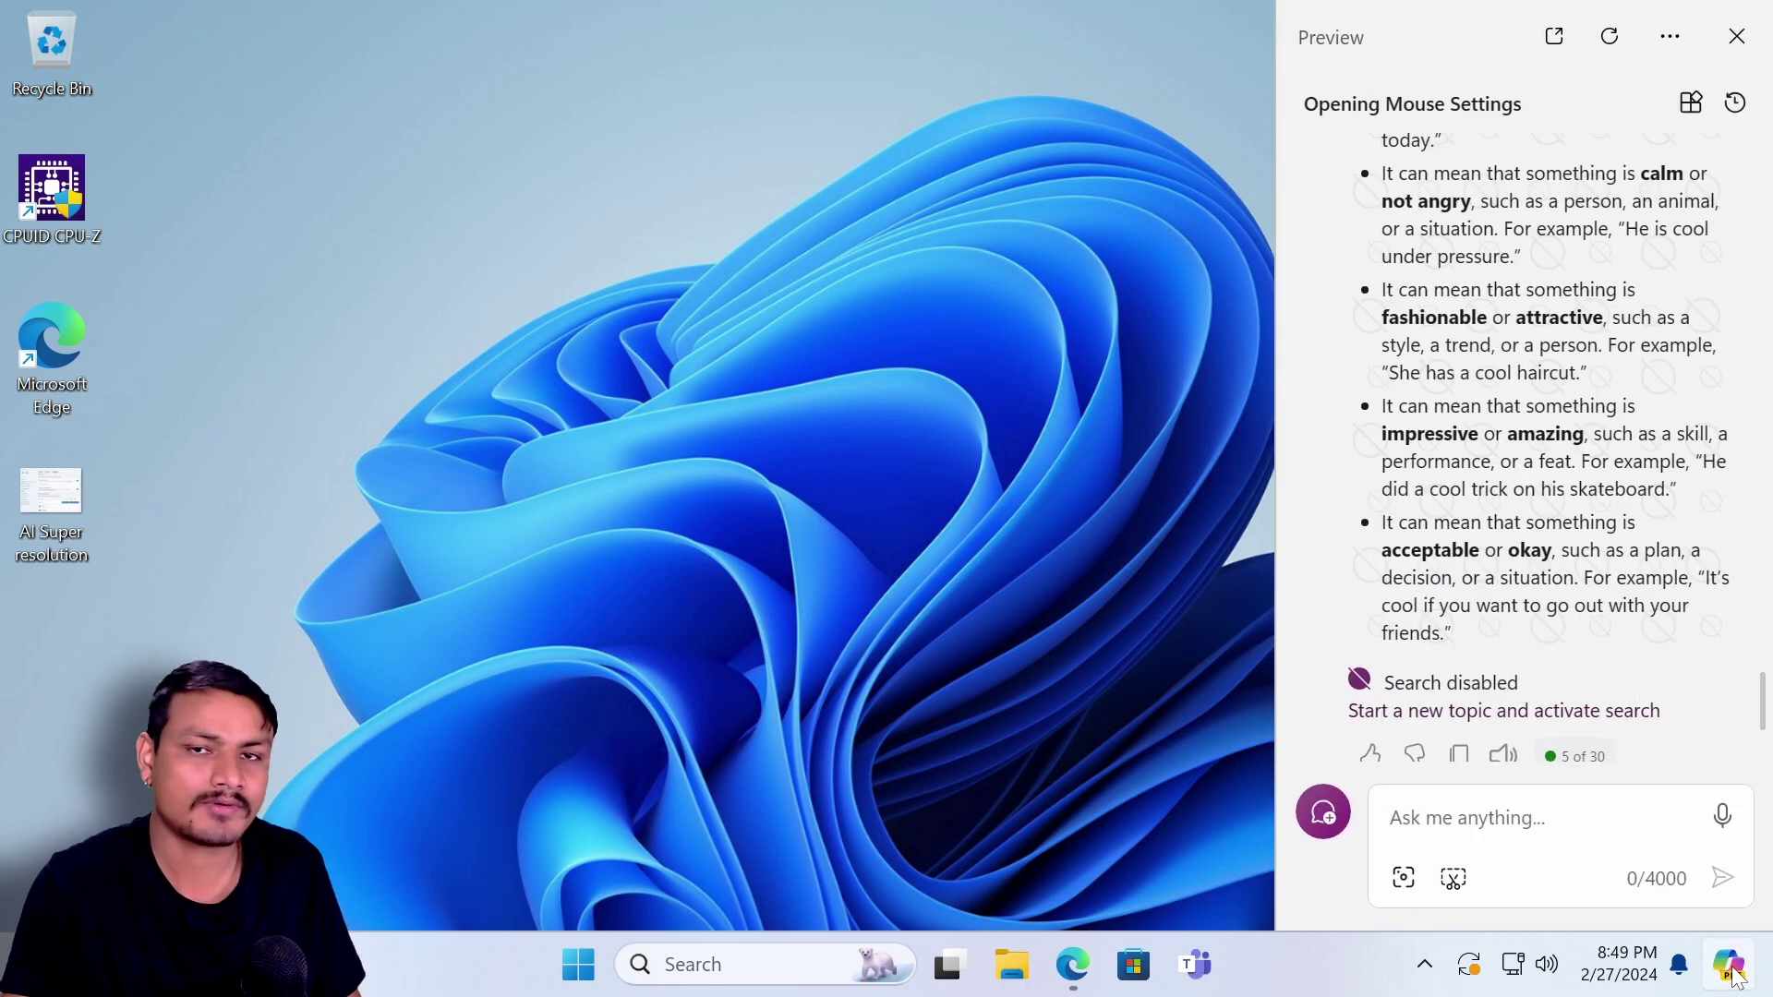
pyautogui.click(1733, 972)
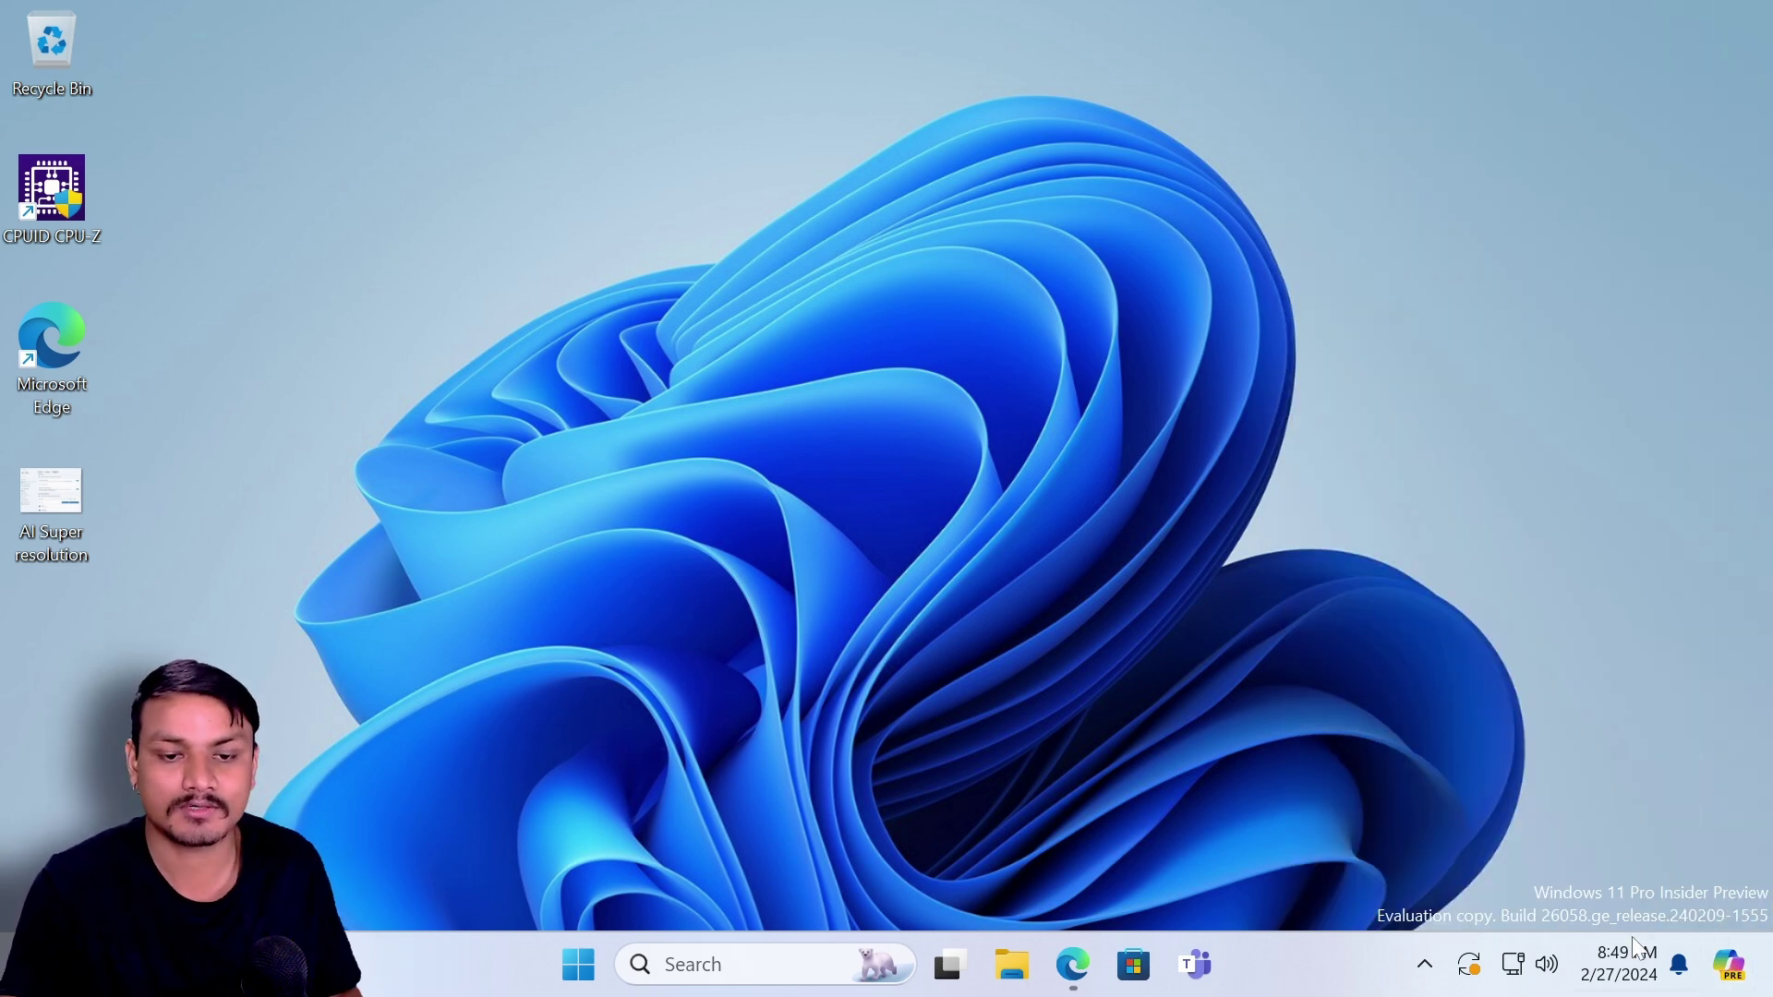
pyautogui.click(1734, 972)
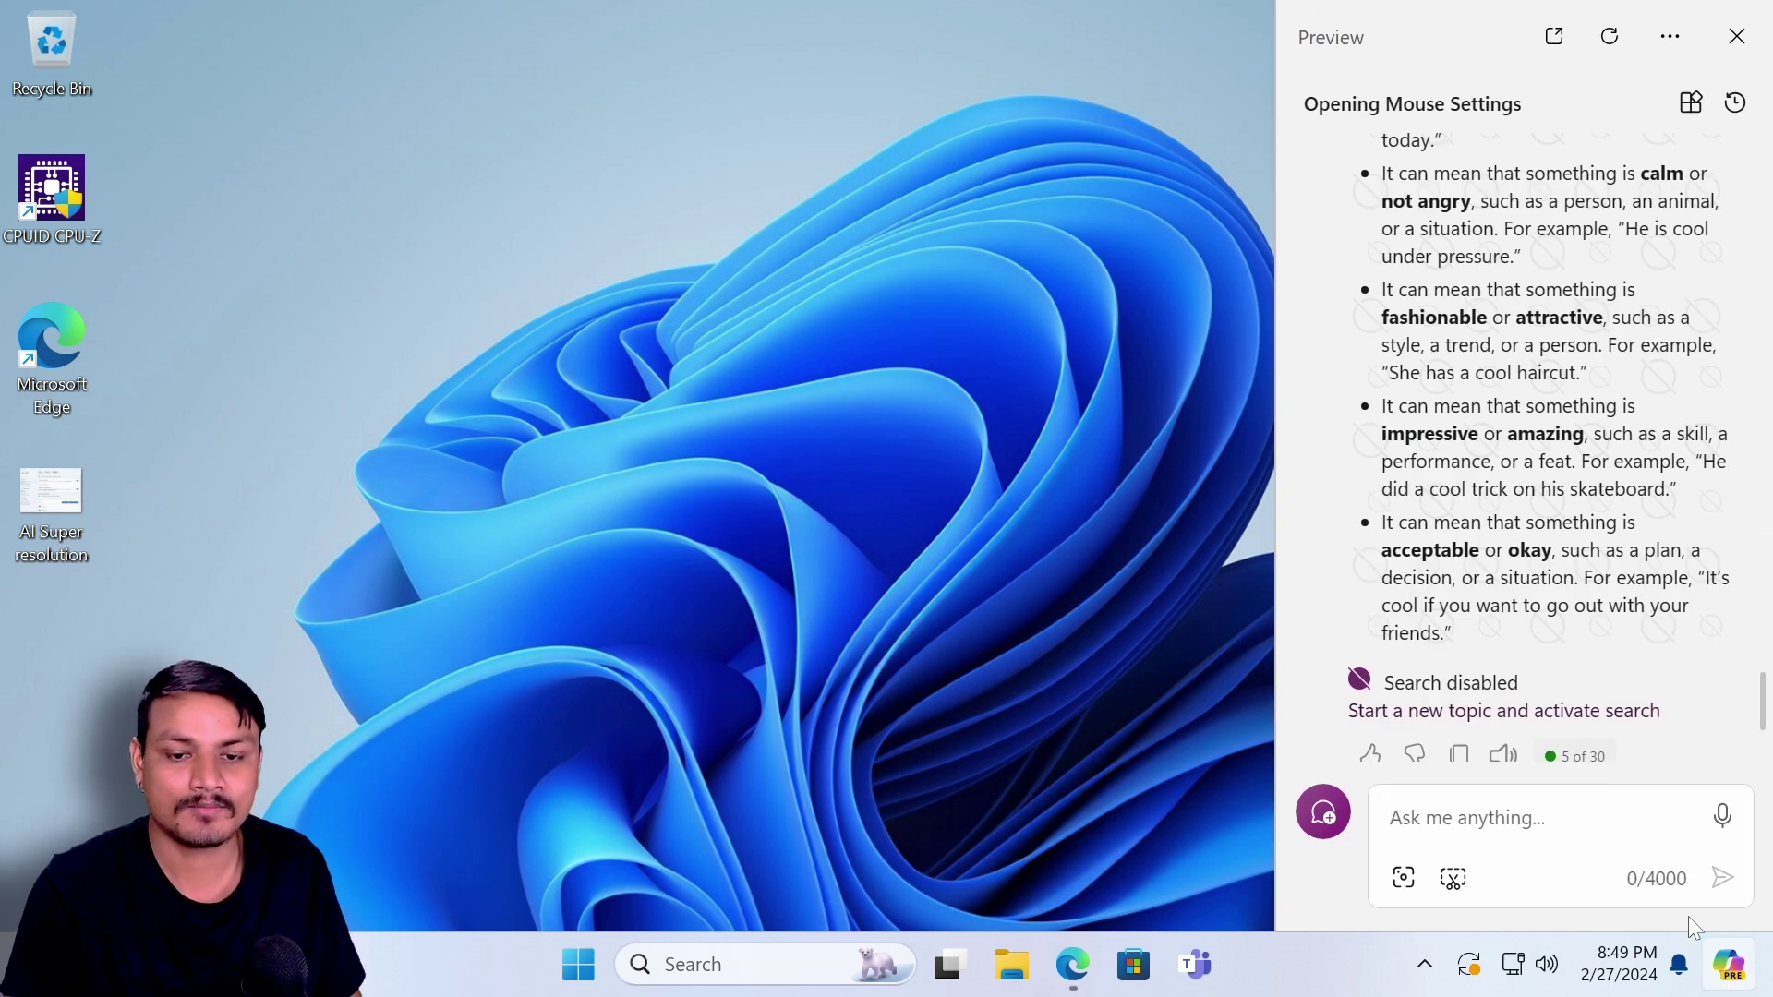
pyautogui.click(1729, 972)
pyautogui.click(1723, 969)
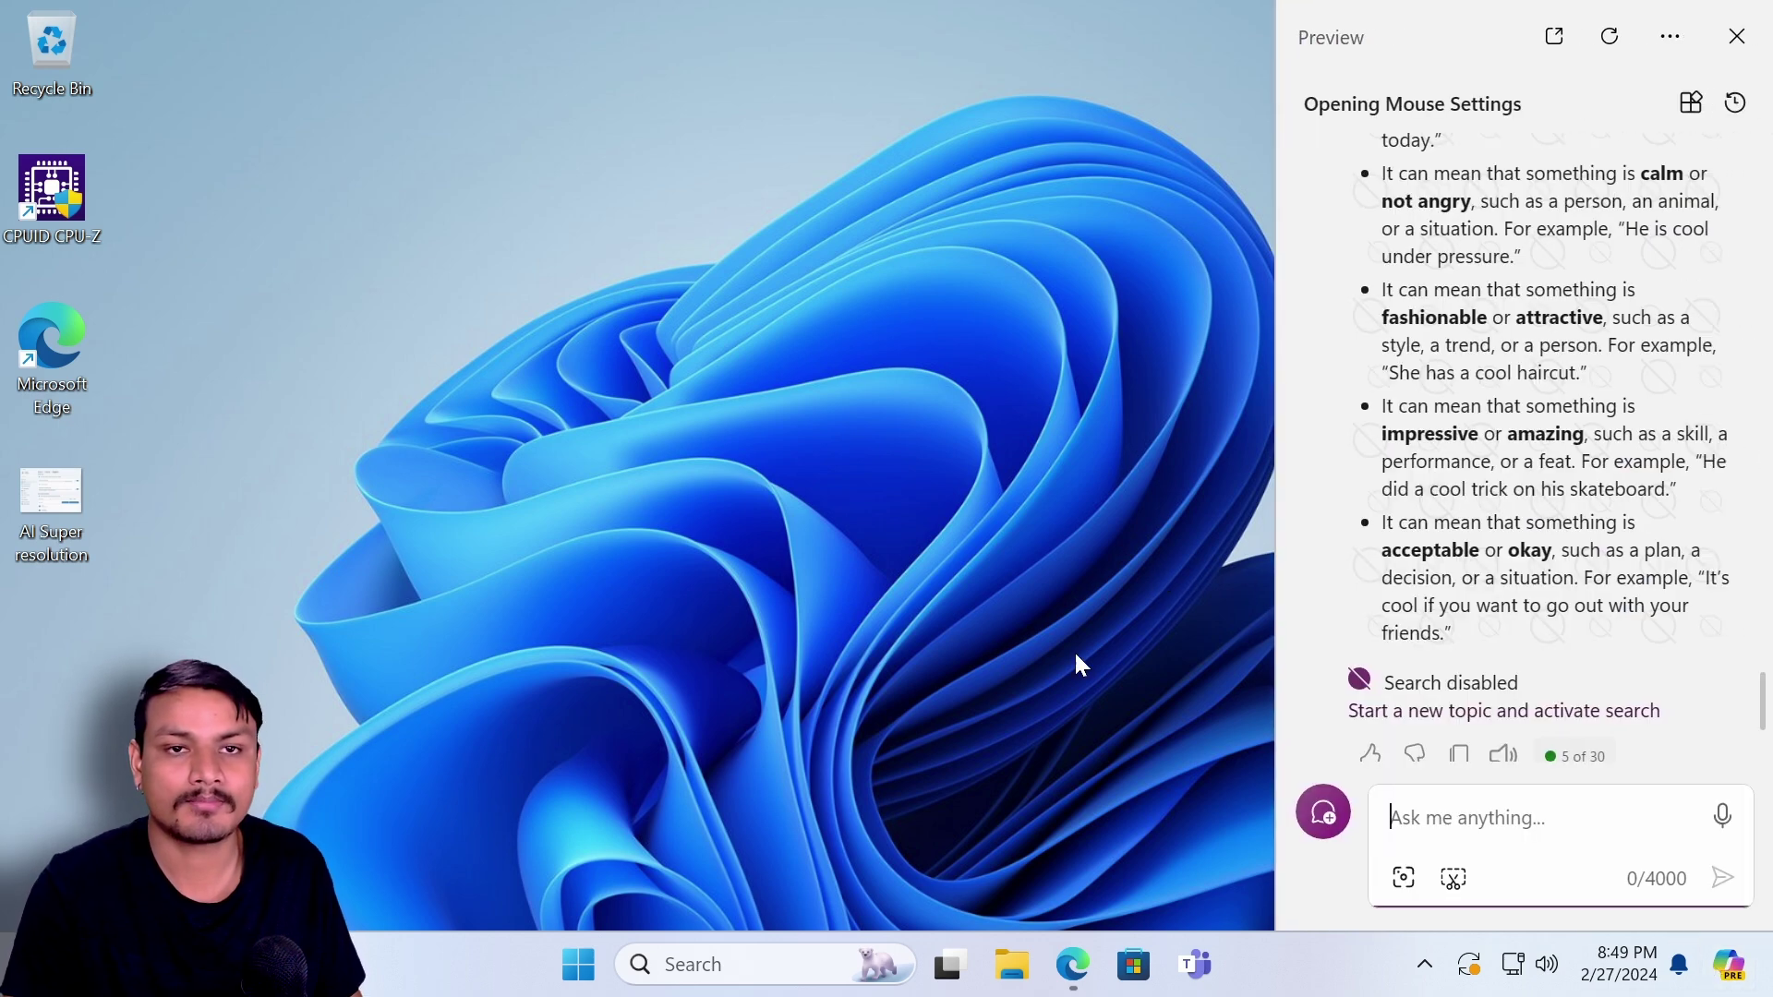
# - Restore Edge, scroll through the Insider blog's Copilot capability lists, then minimise the browser
pyautogui.click(1072, 964)
pyautogui.scroll(15, 913, 602)
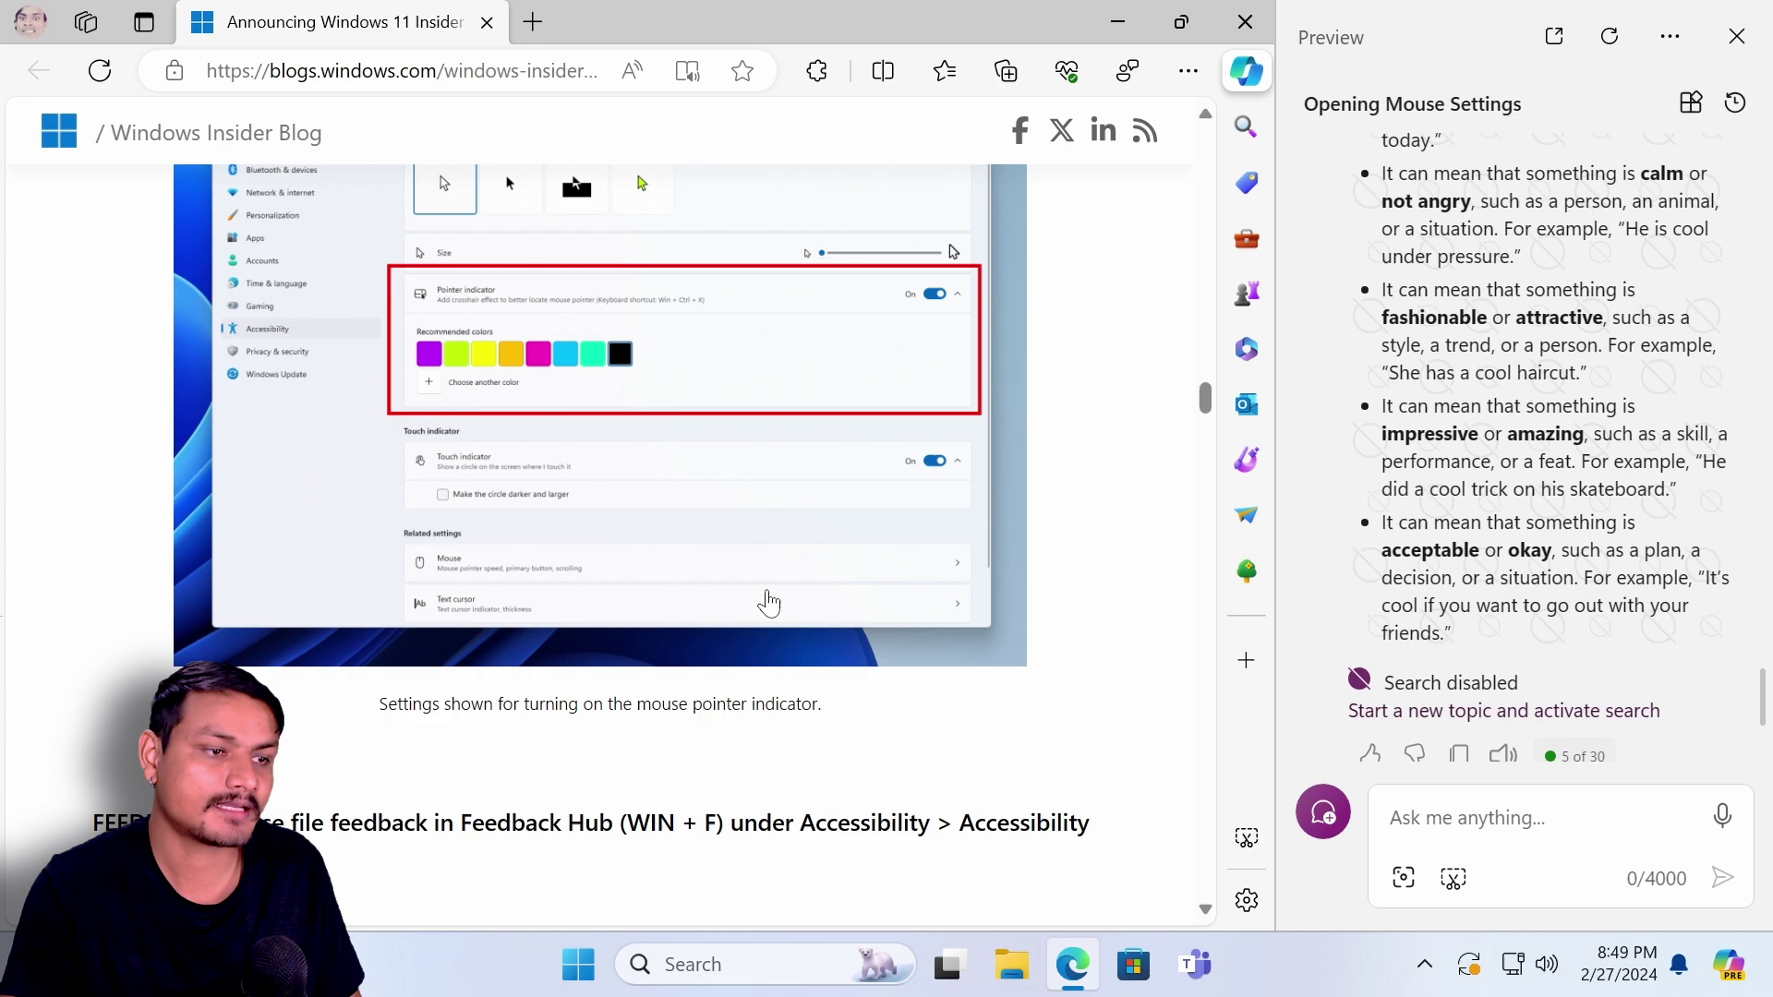
pyautogui.scroll(5, 555, 467)
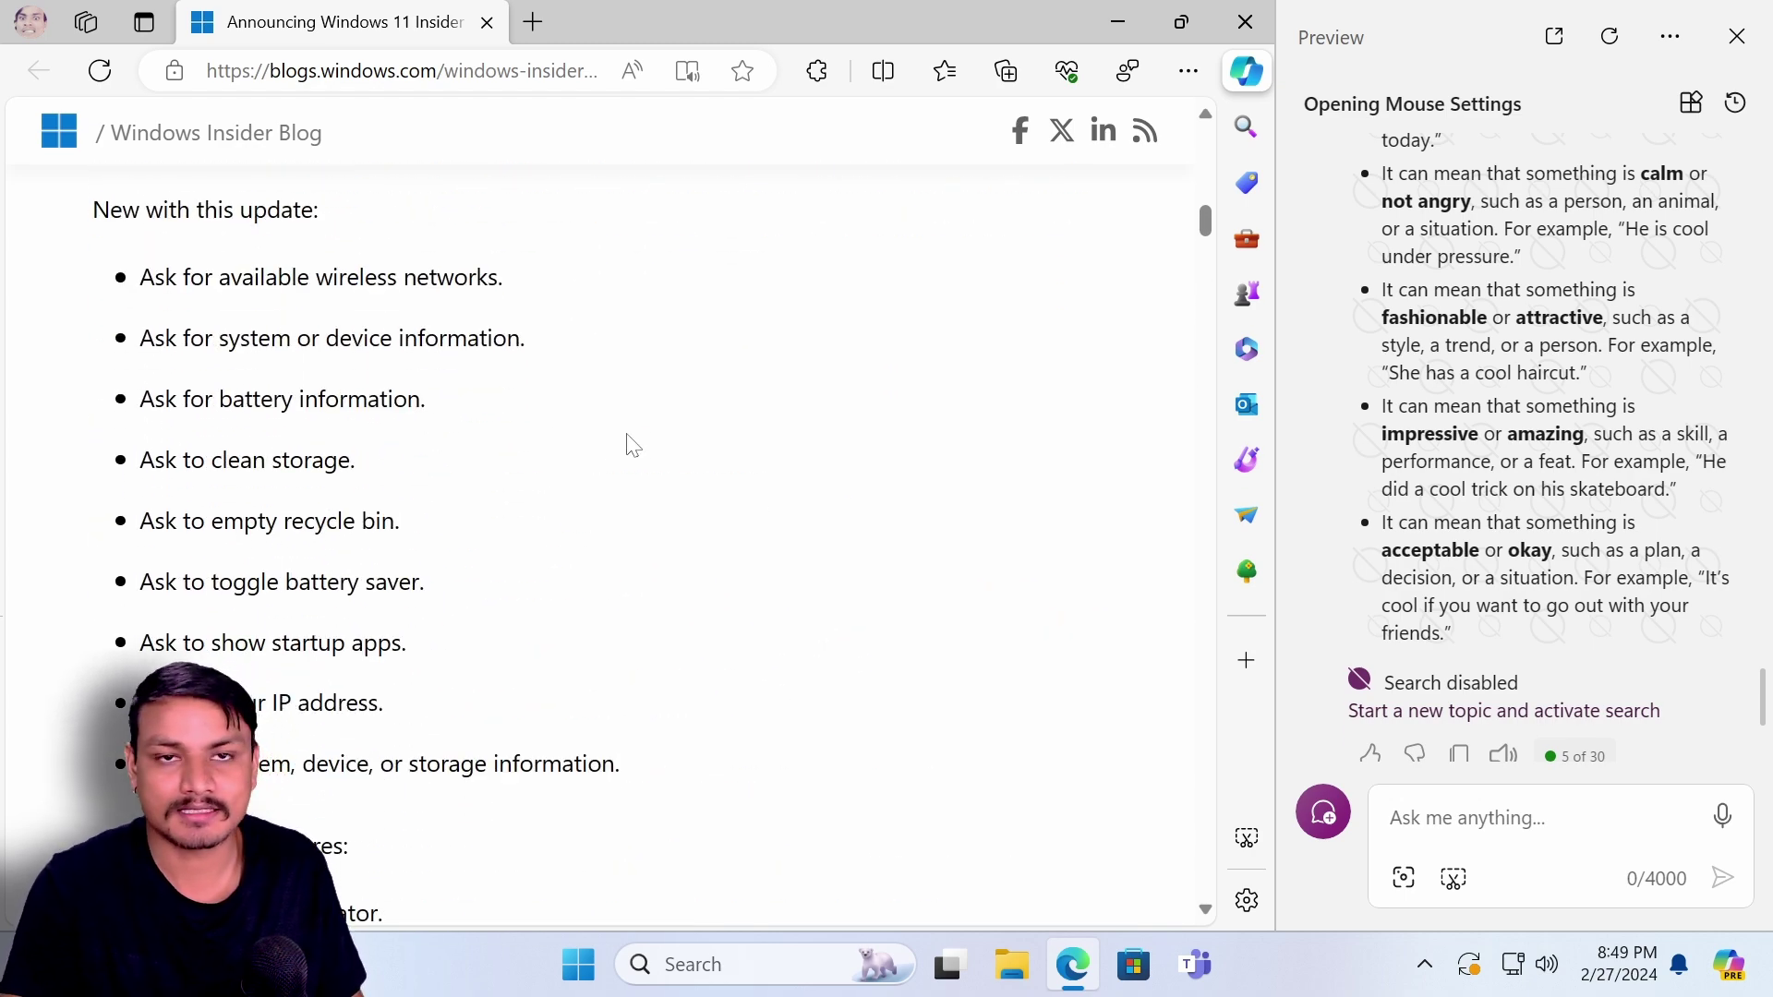
pyautogui.scroll(-1, 410, 427)
pyautogui.scroll(4, 600, 545)
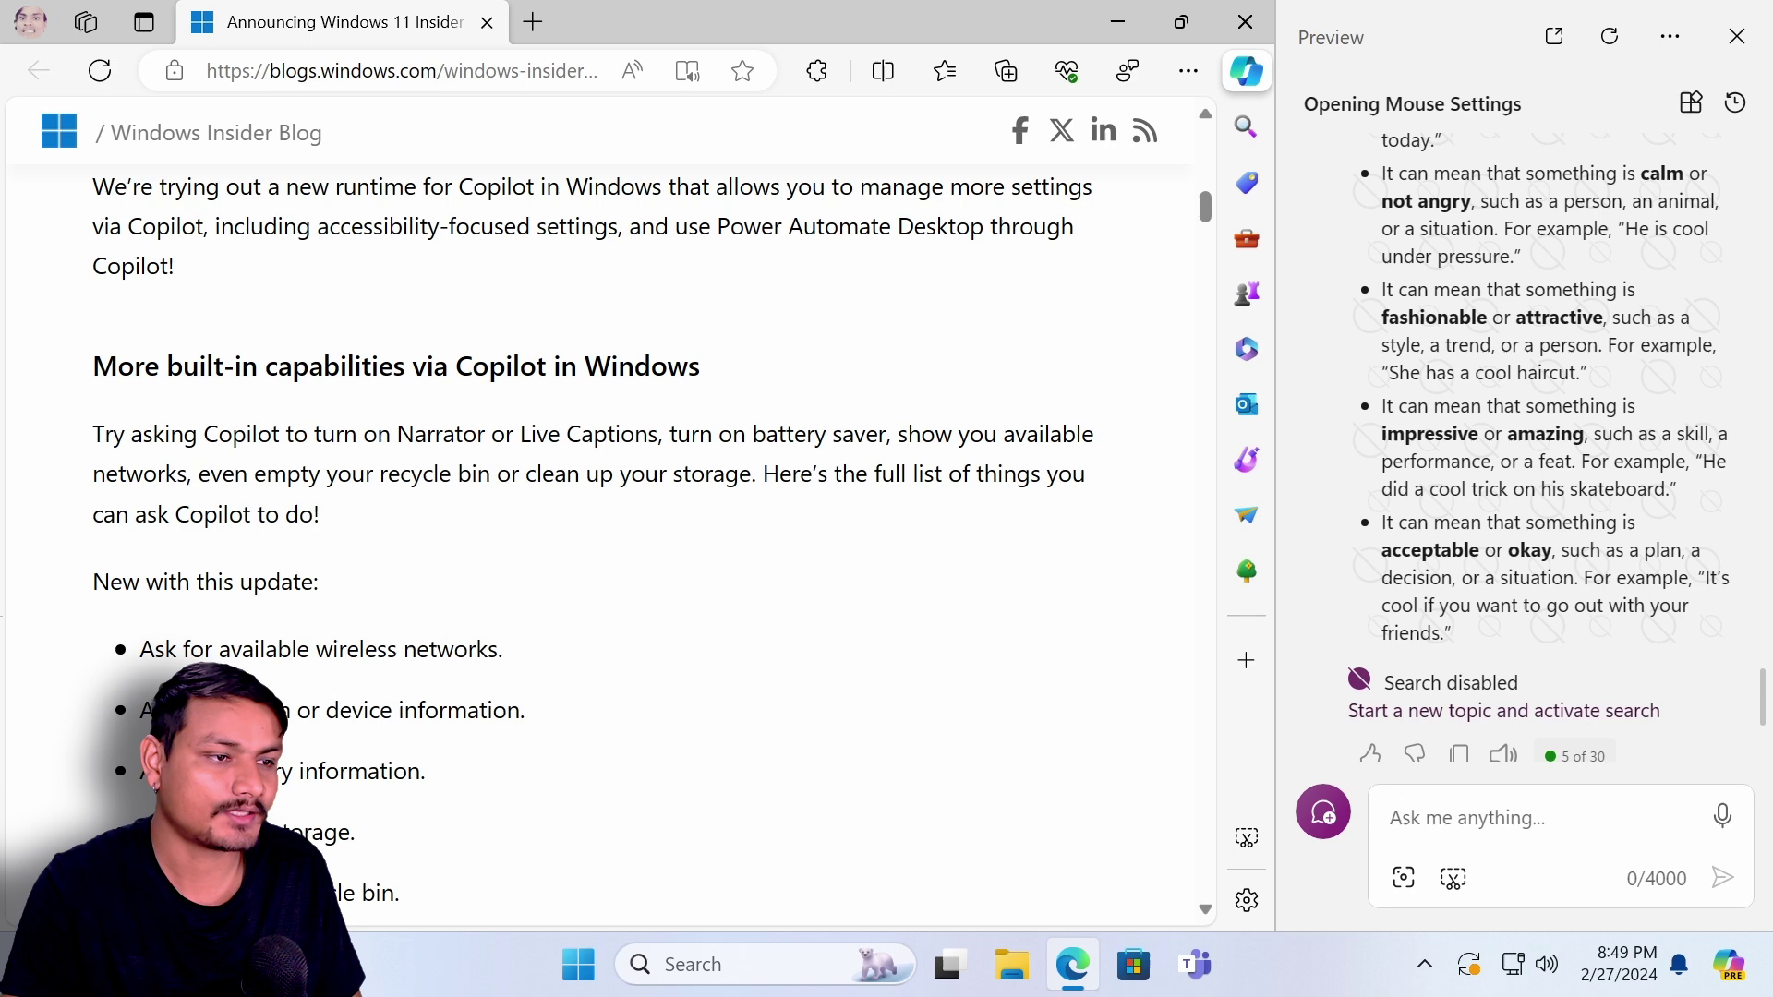
pyautogui.scroll(-2, 600, 508)
pyautogui.scroll(-1, 600, 508)
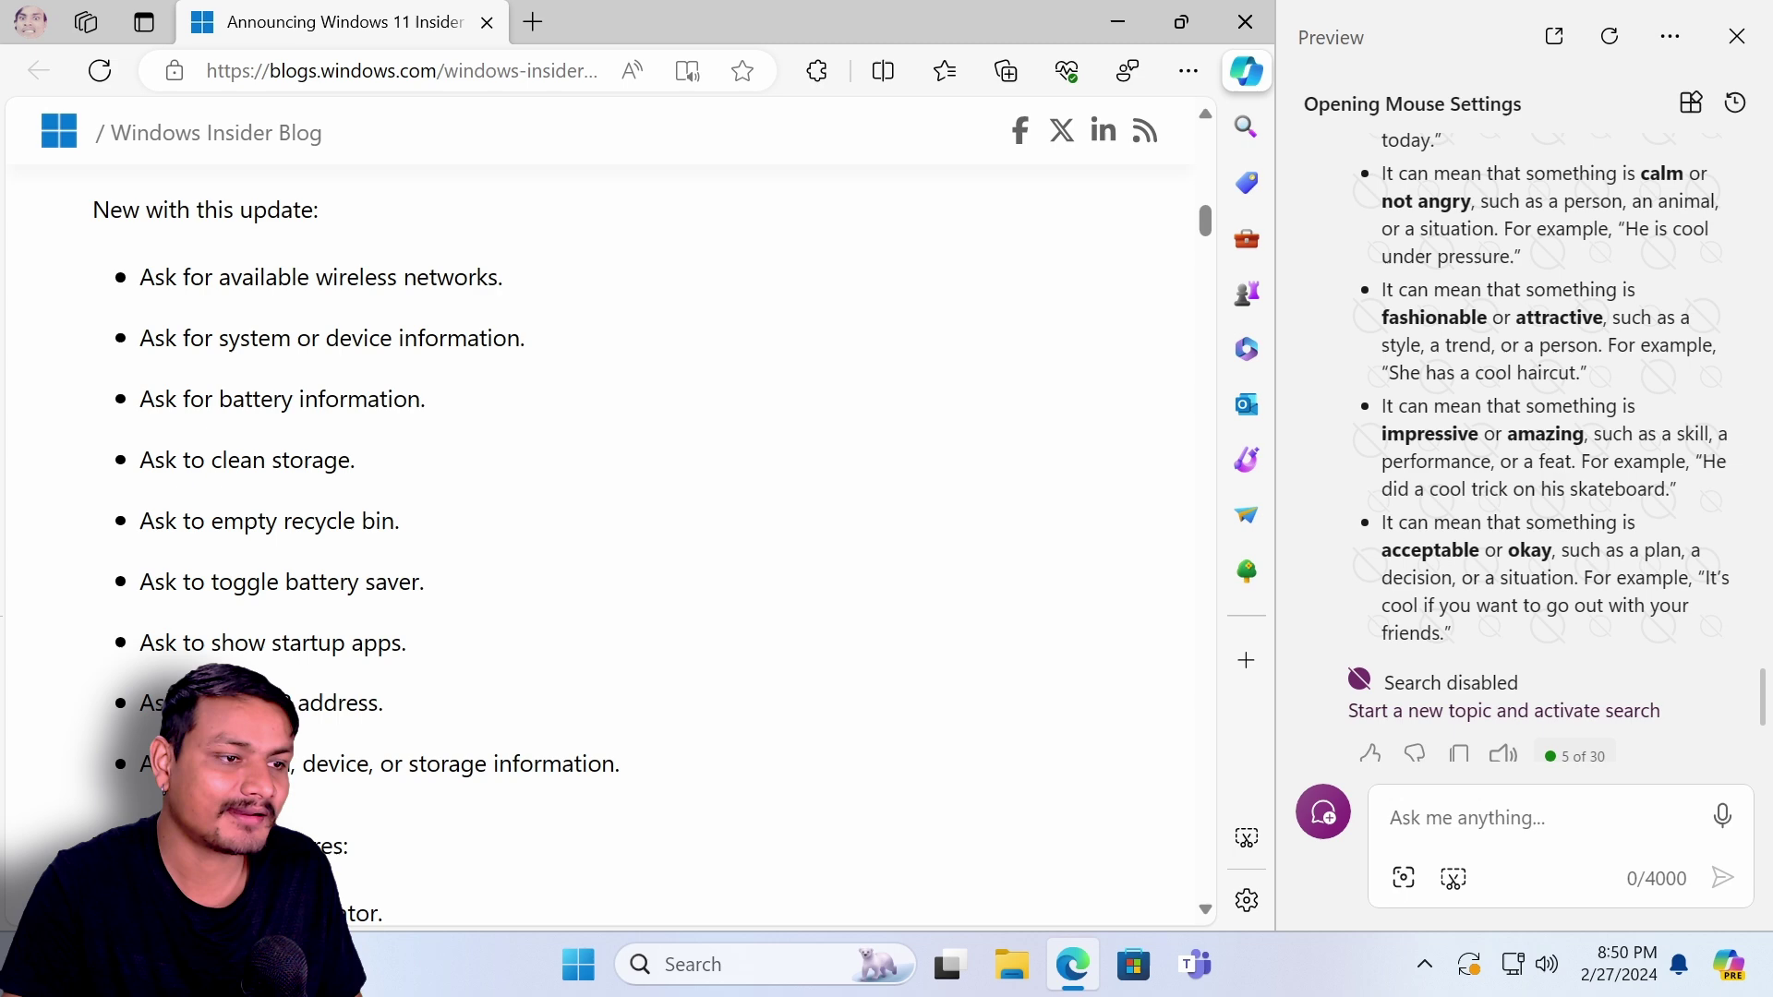
pyautogui.scroll(-10, 483, 428)
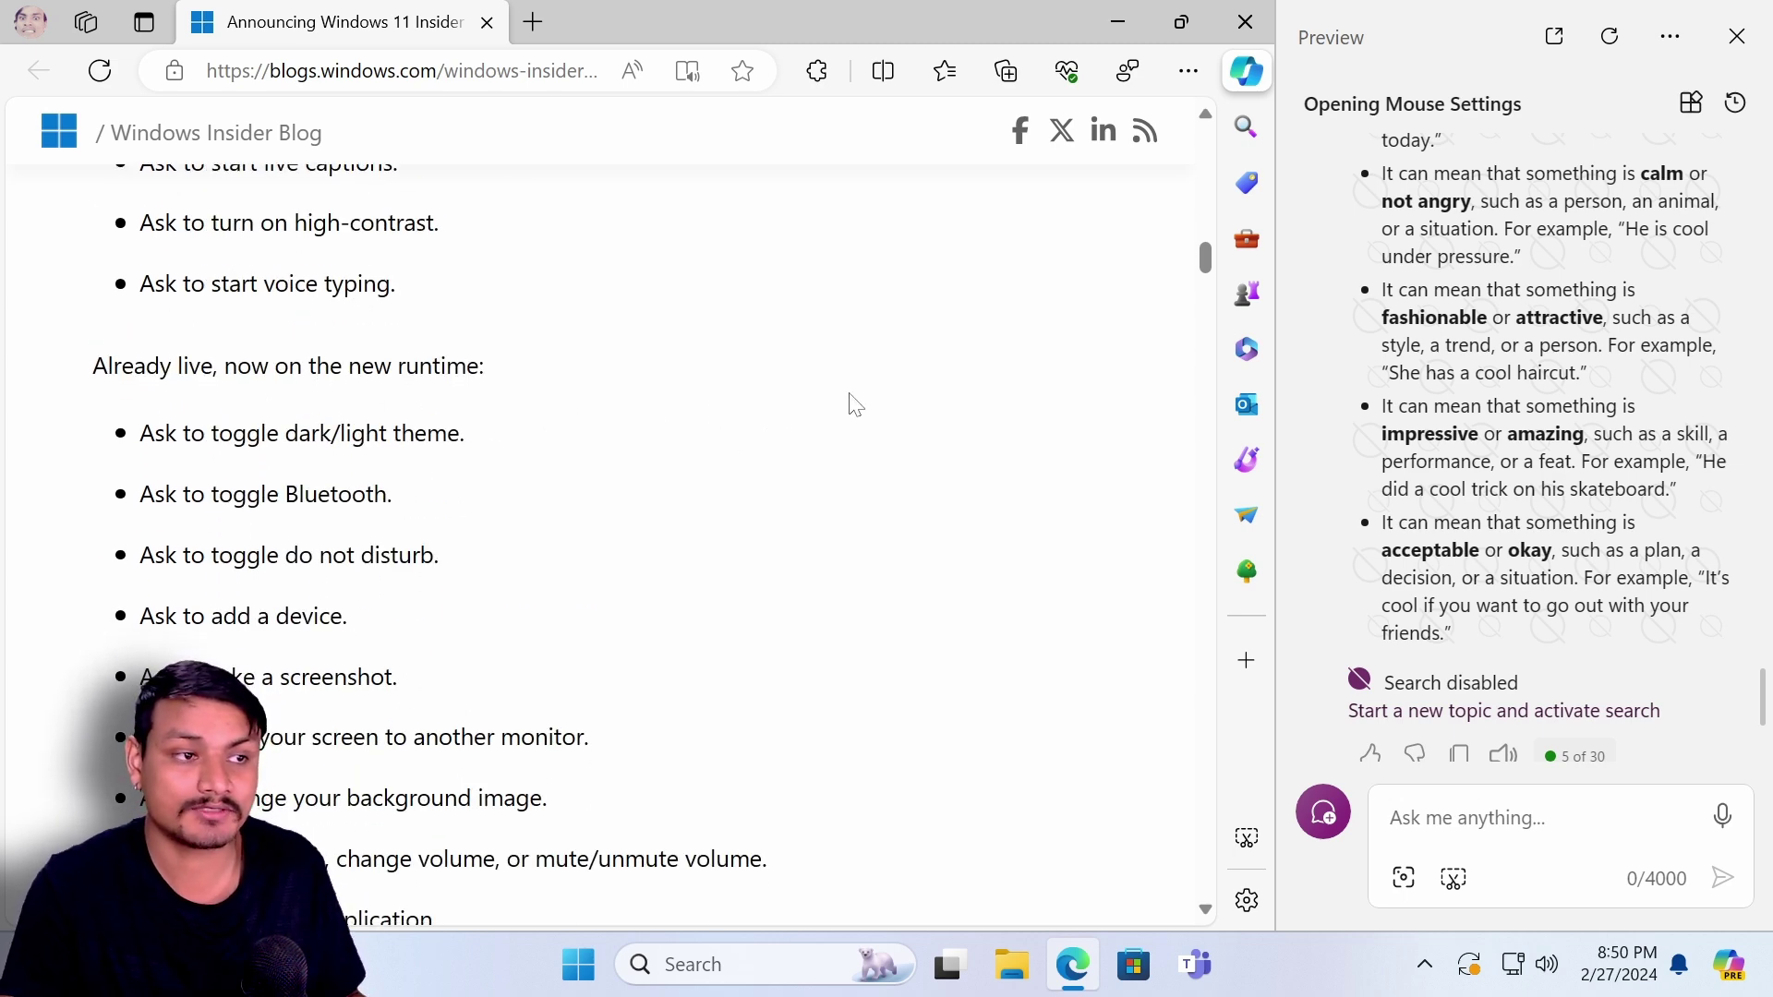
pyautogui.click(1120, 22)
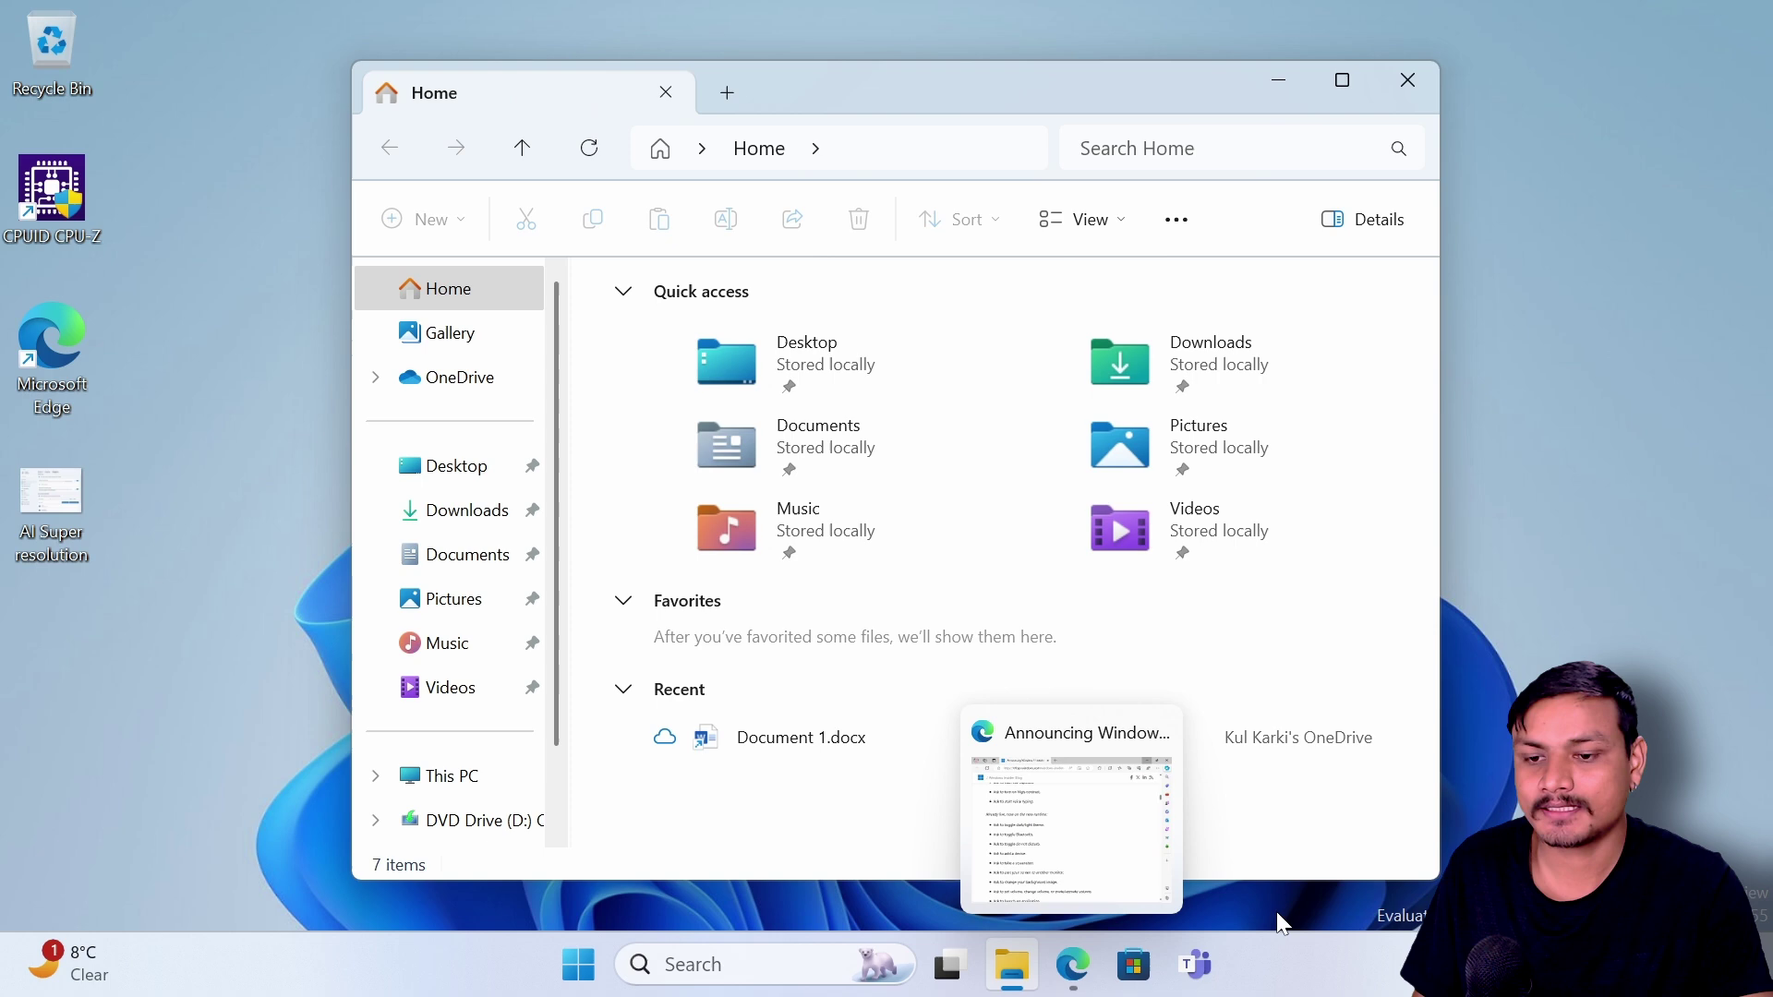
# - Snap File Explorer to the left half with Microsoft Store beside it
pyautogui.click(1134, 964)
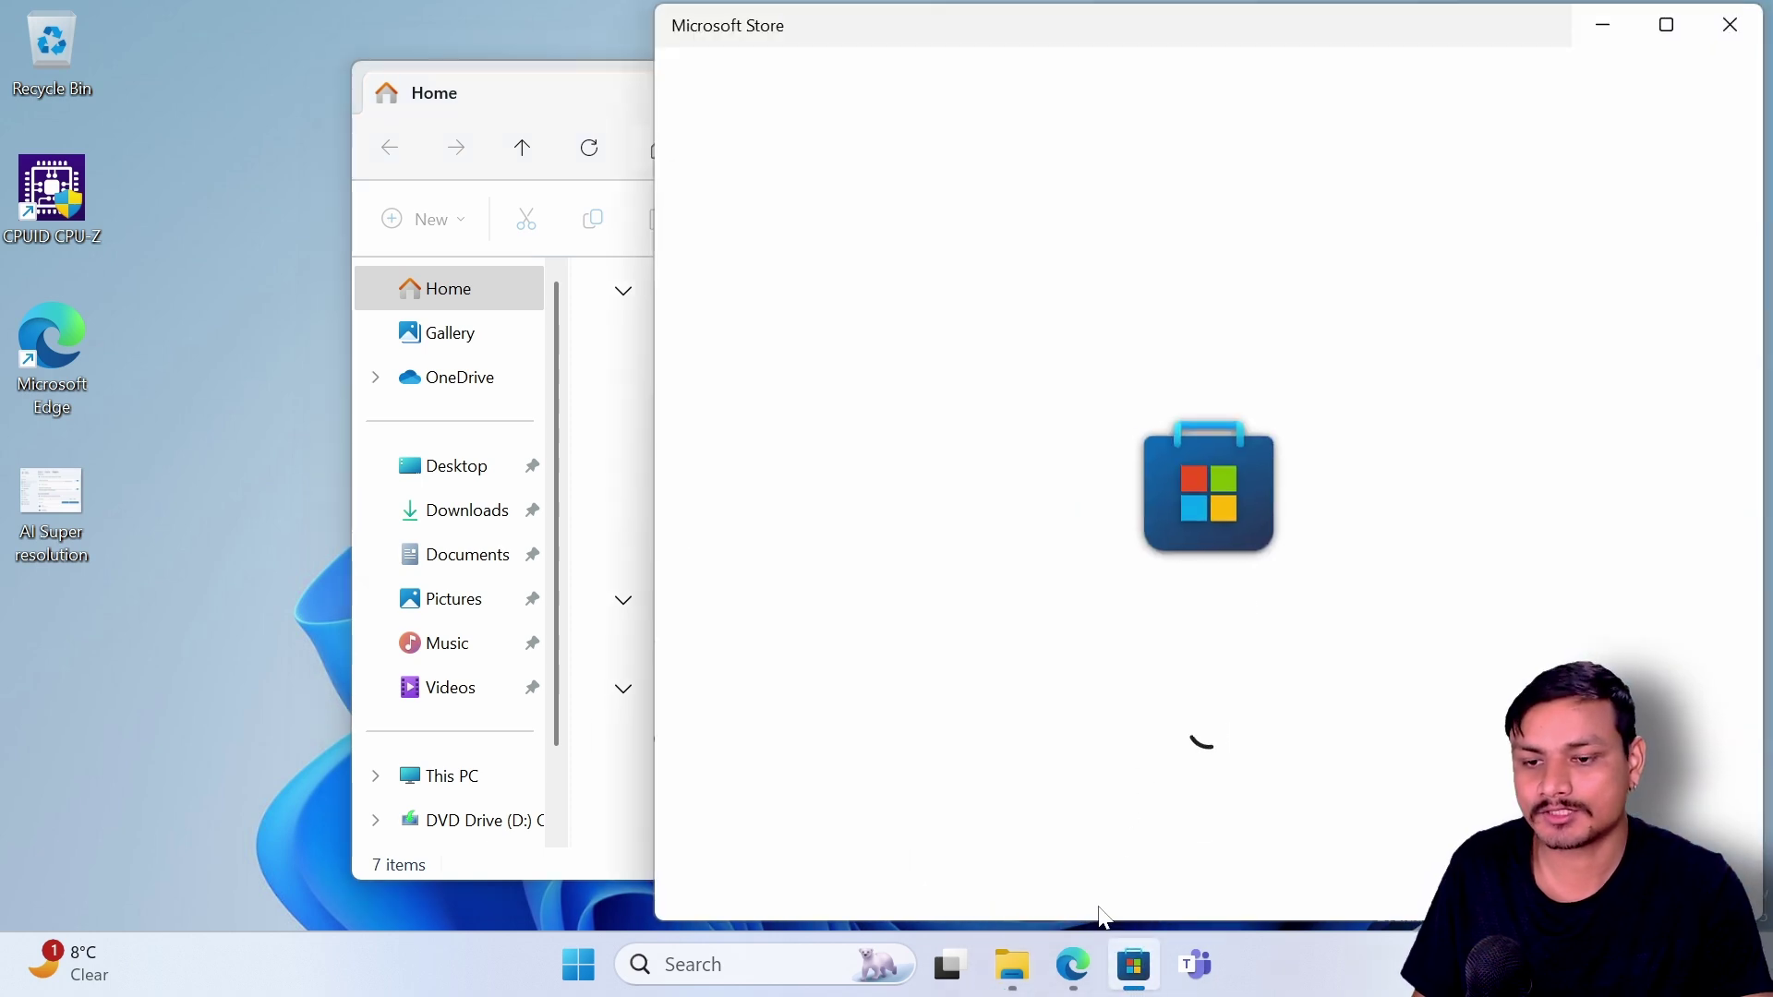
pyautogui.click(607, 88)
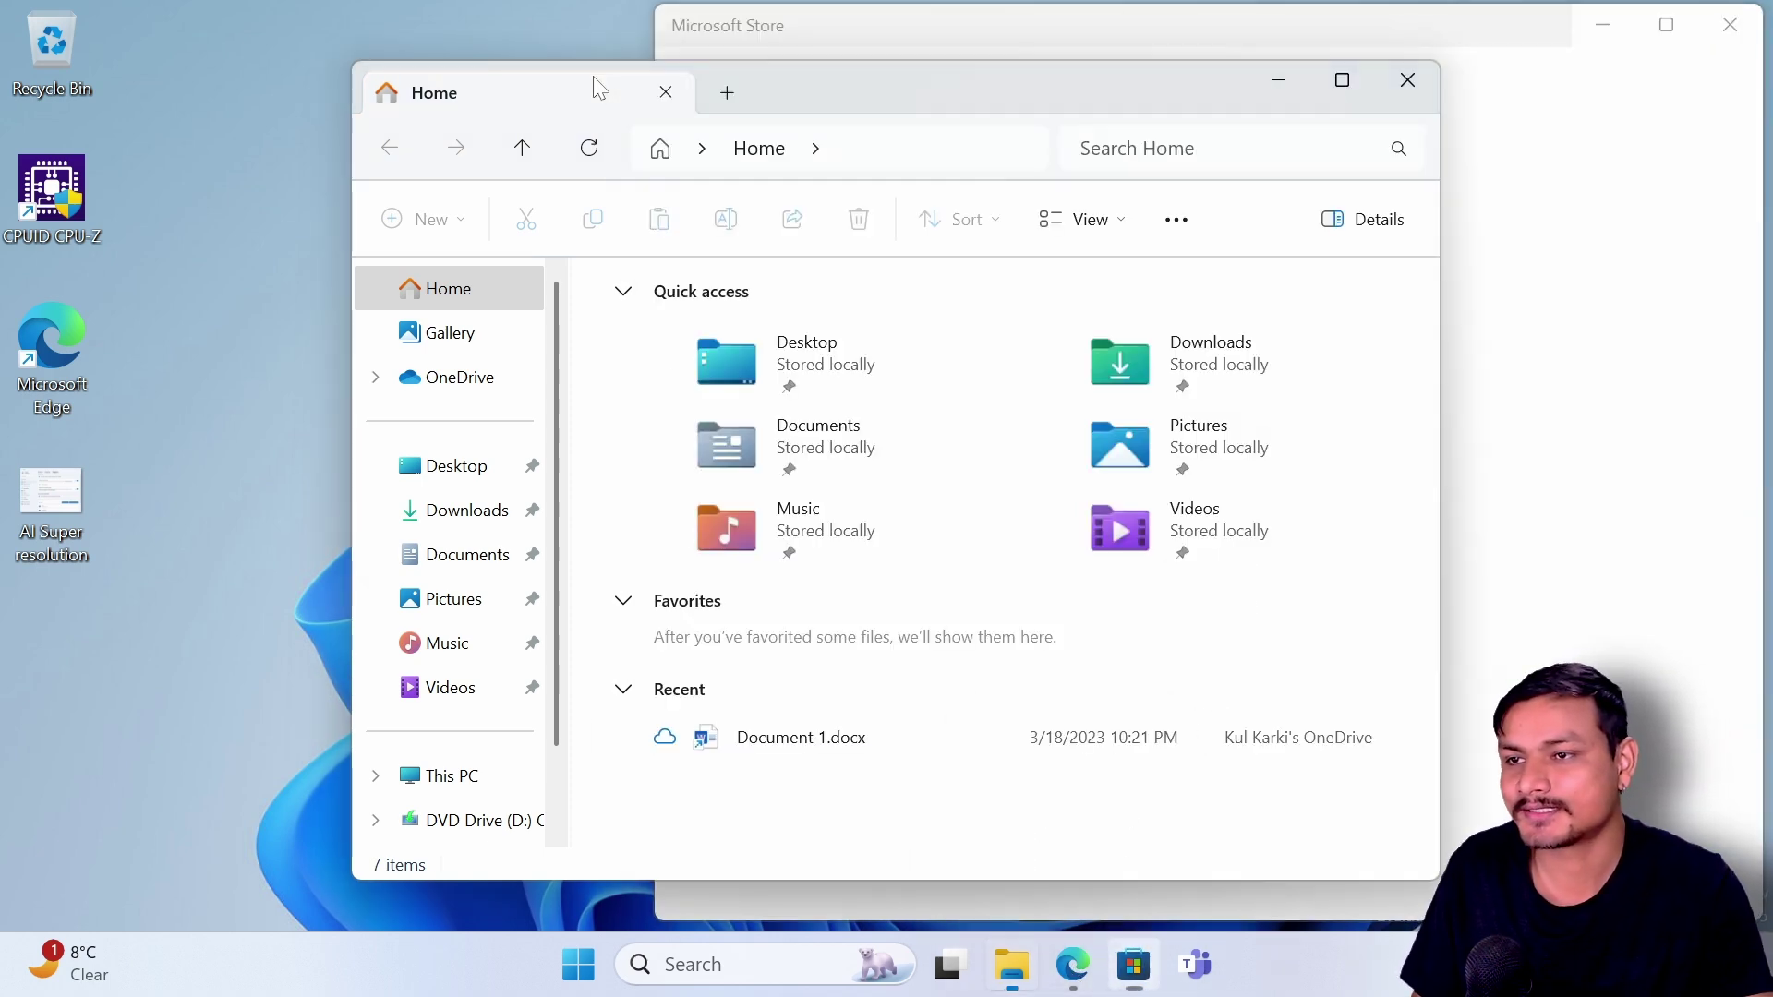
pyautogui.moveTo(594, 80); pyautogui.dragTo(329, 74)
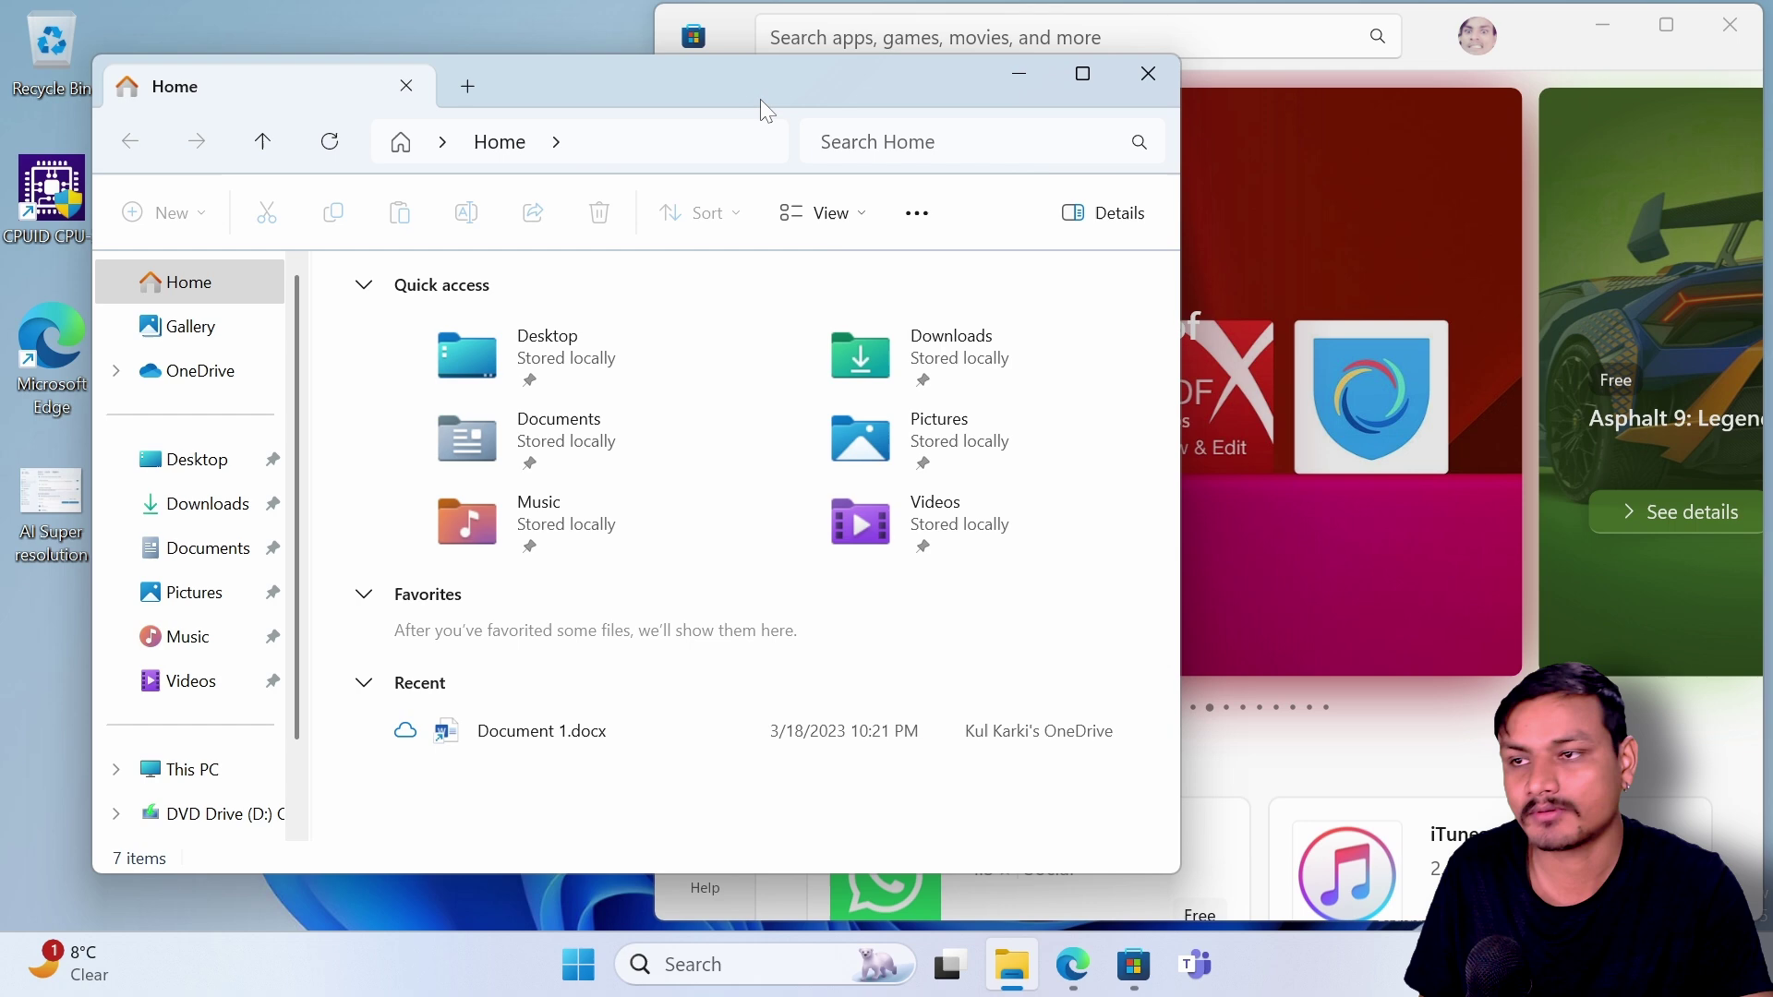
pyautogui.moveTo(1080, 85)
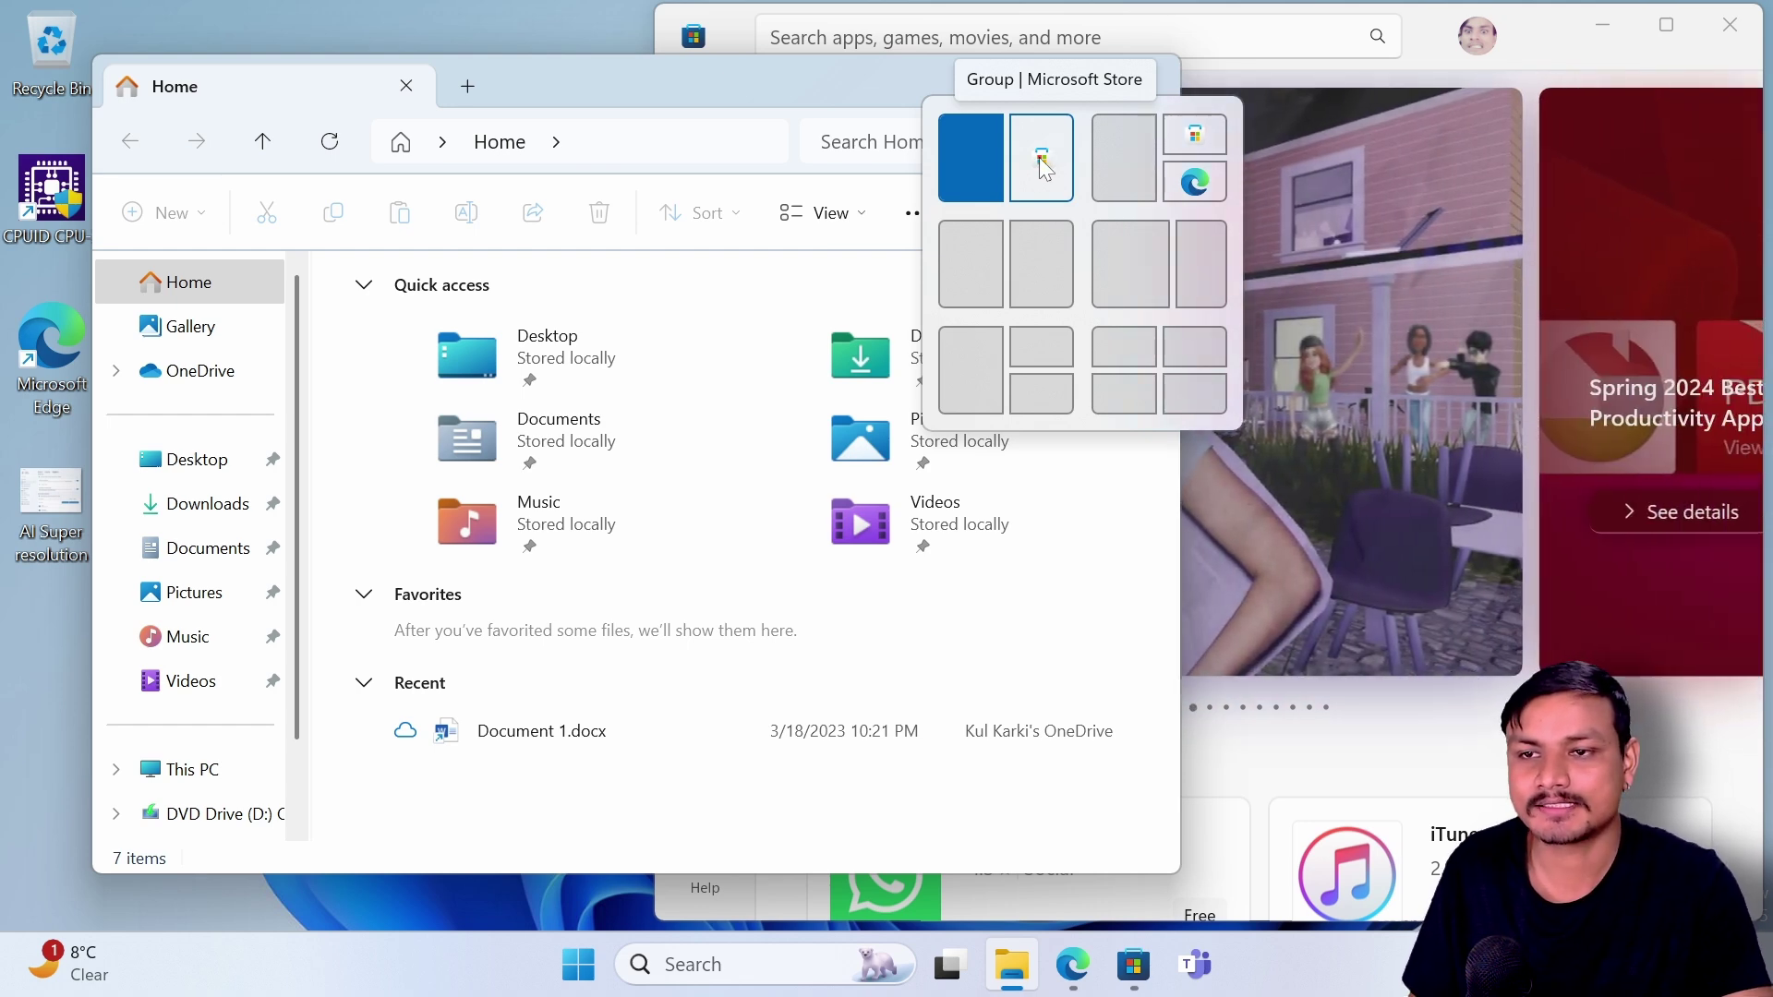
pyautogui.click(1044, 167)
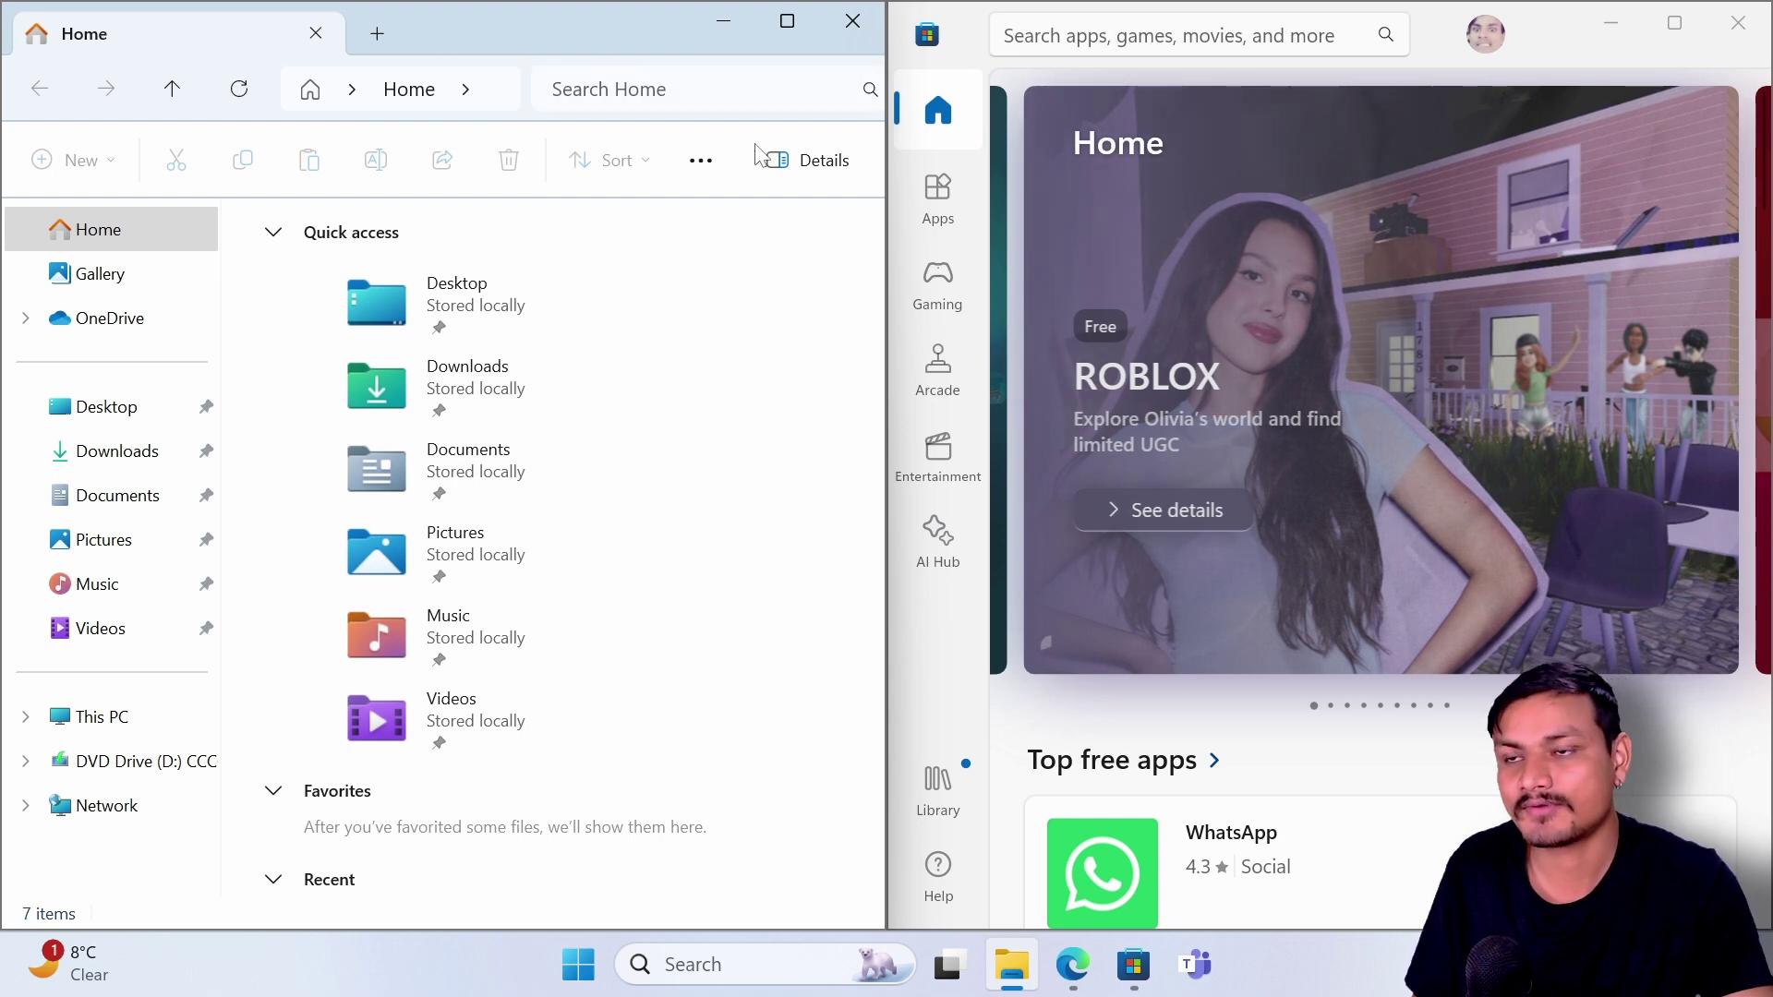
# - Maximize the Edge blog window, then restore it to a smaller size
pyautogui.moveTo(1691, 35)
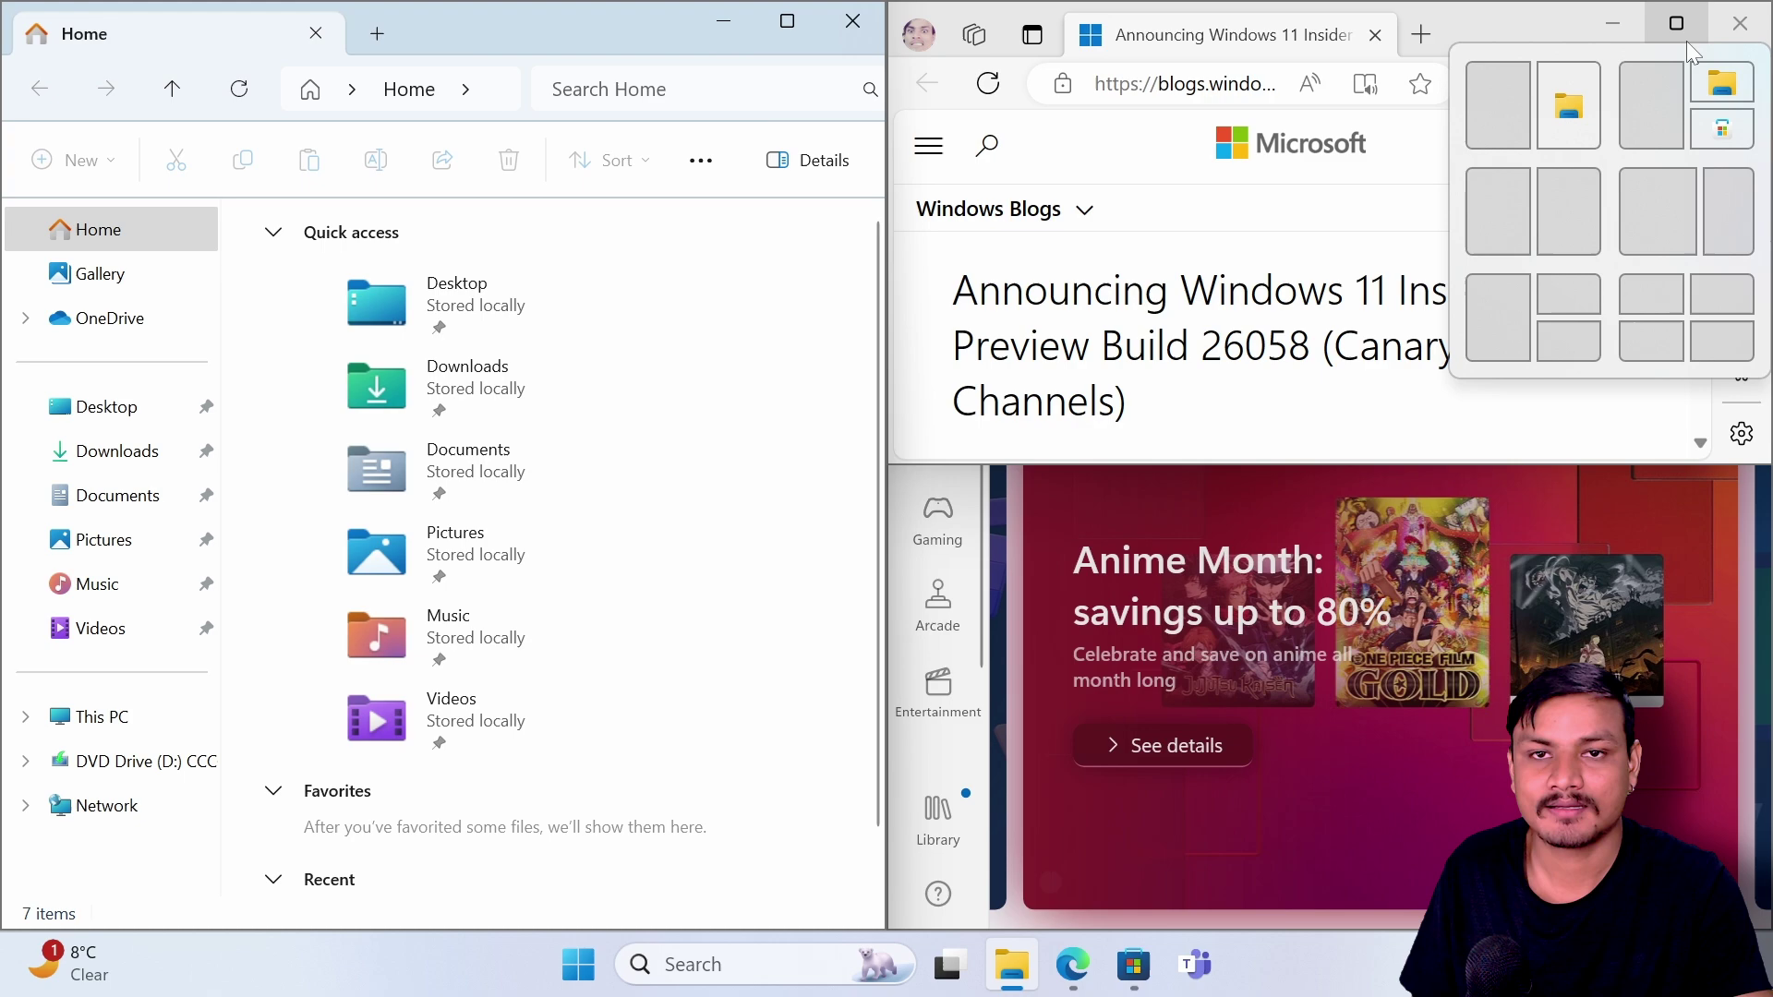
pyautogui.click(1678, 20)
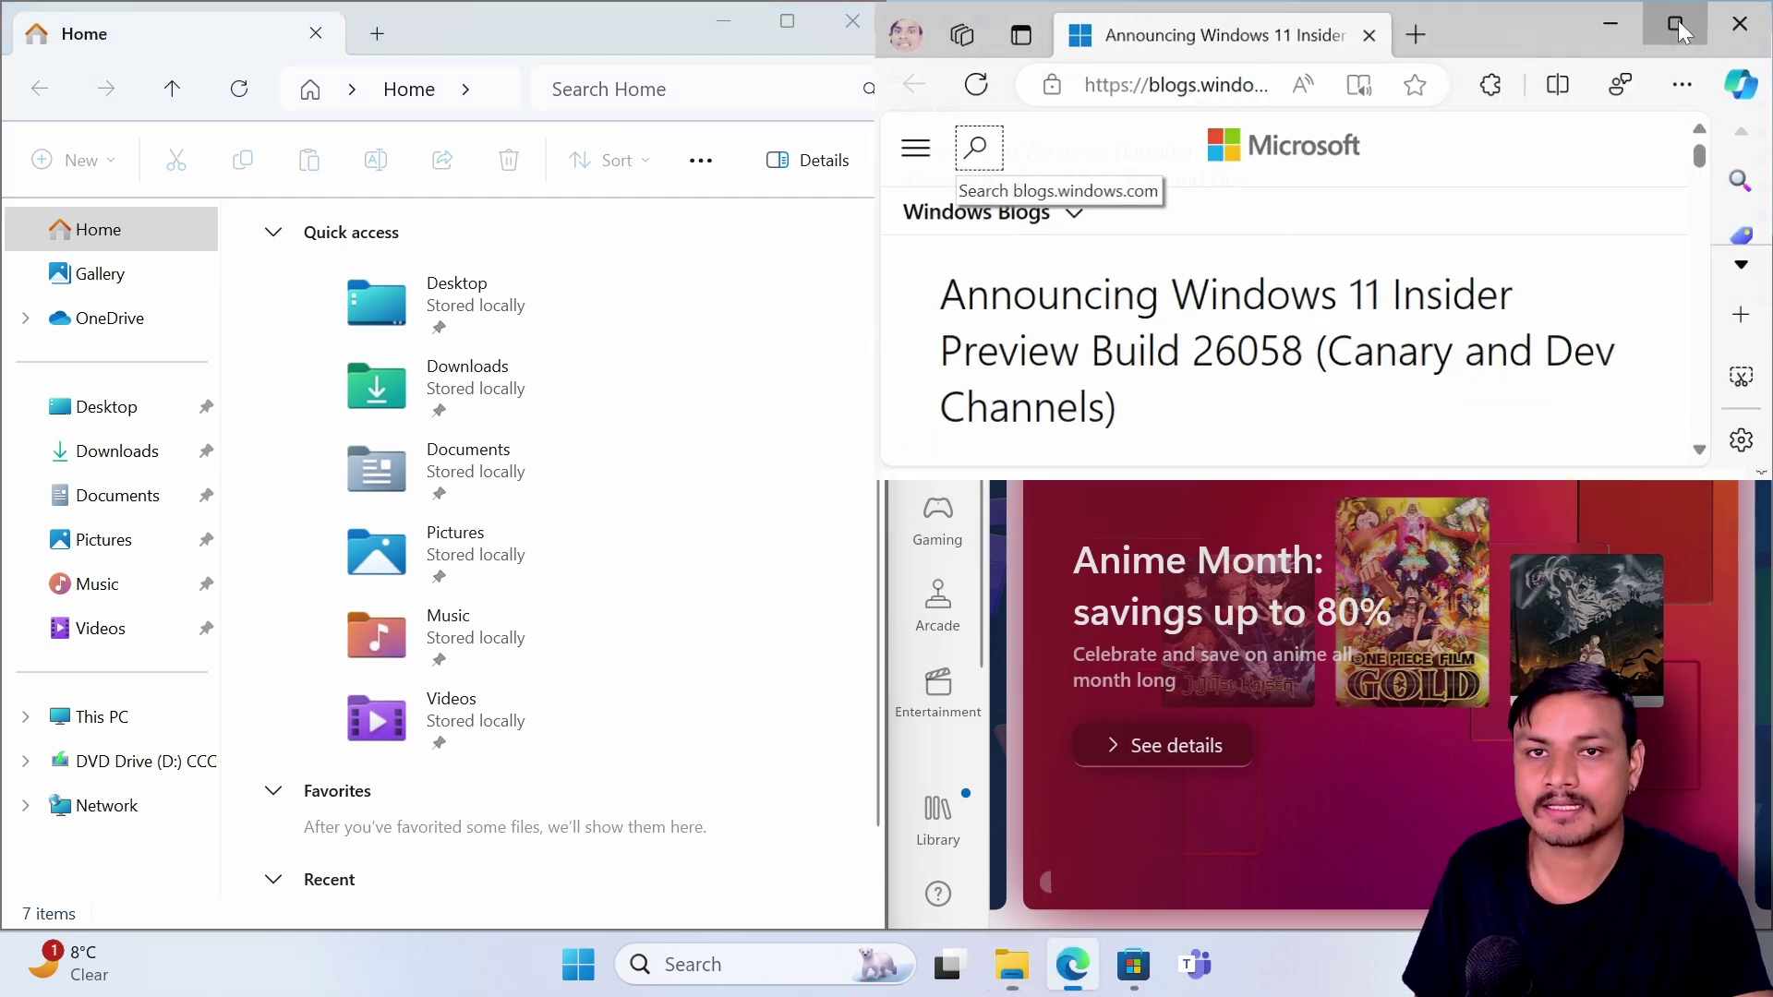
pyautogui.click(1686, 19)
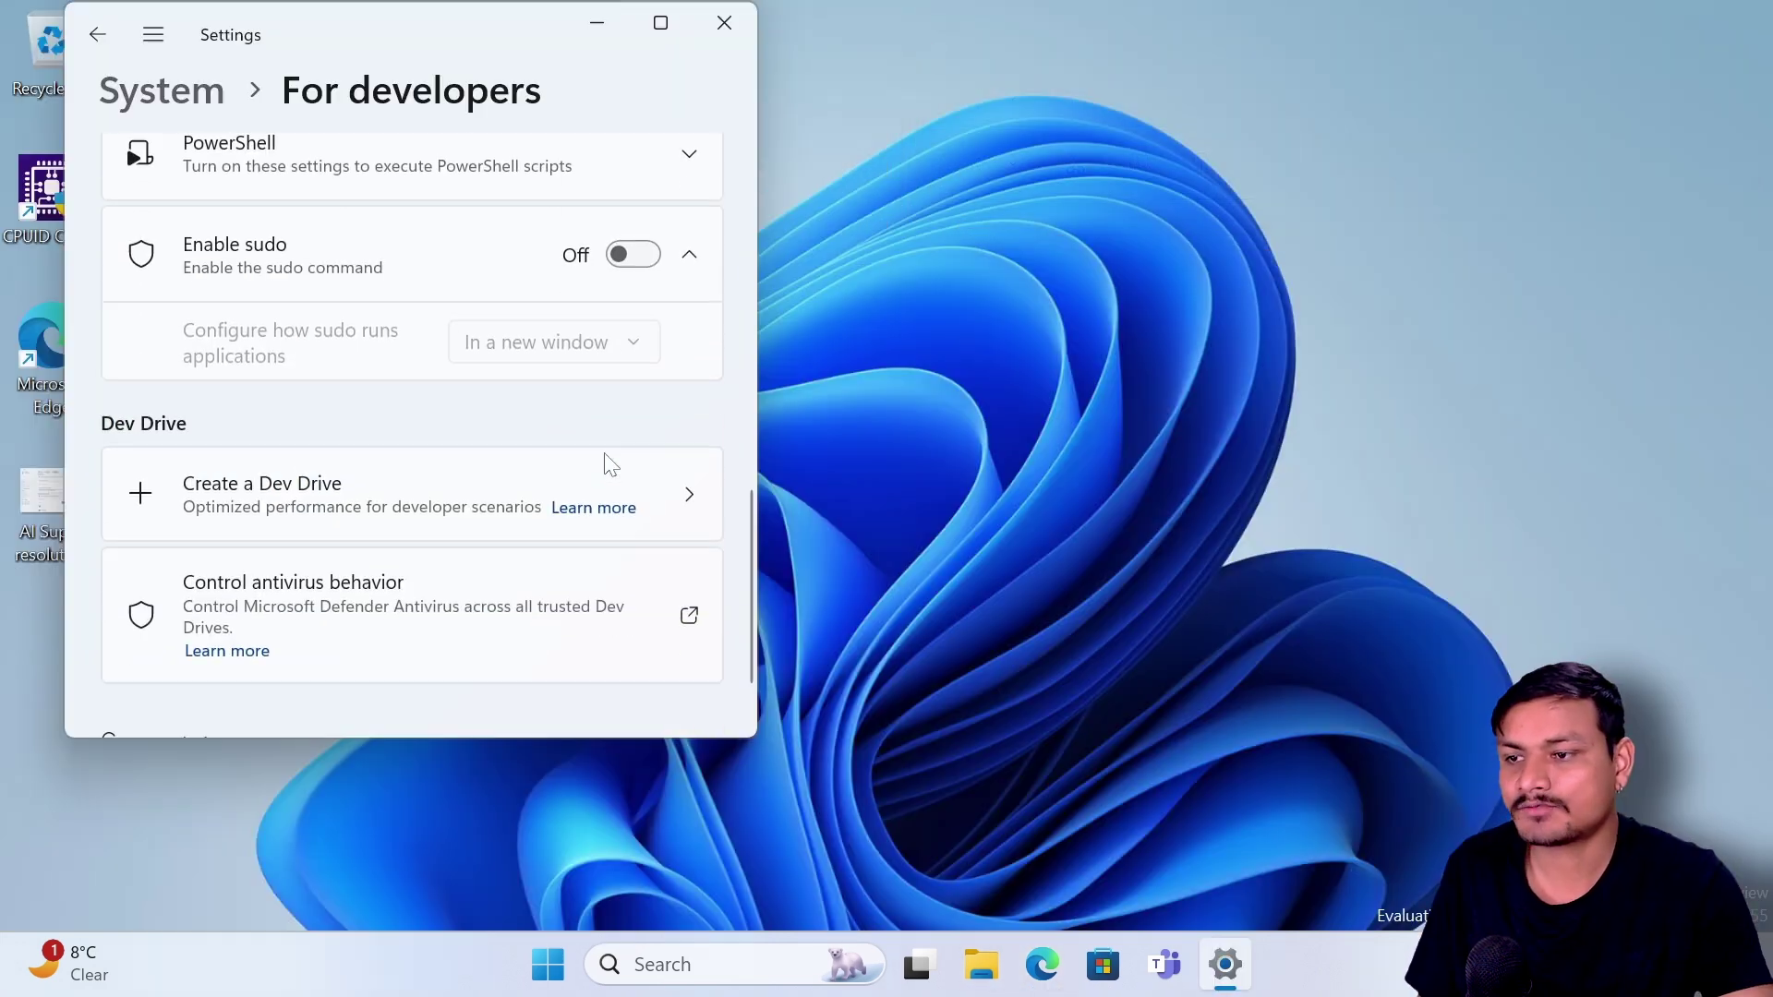
# - Turn Enable sudo On under For developers, confirm with Yes, then open Downloads
pyautogui.scroll(-1, 573, 416)
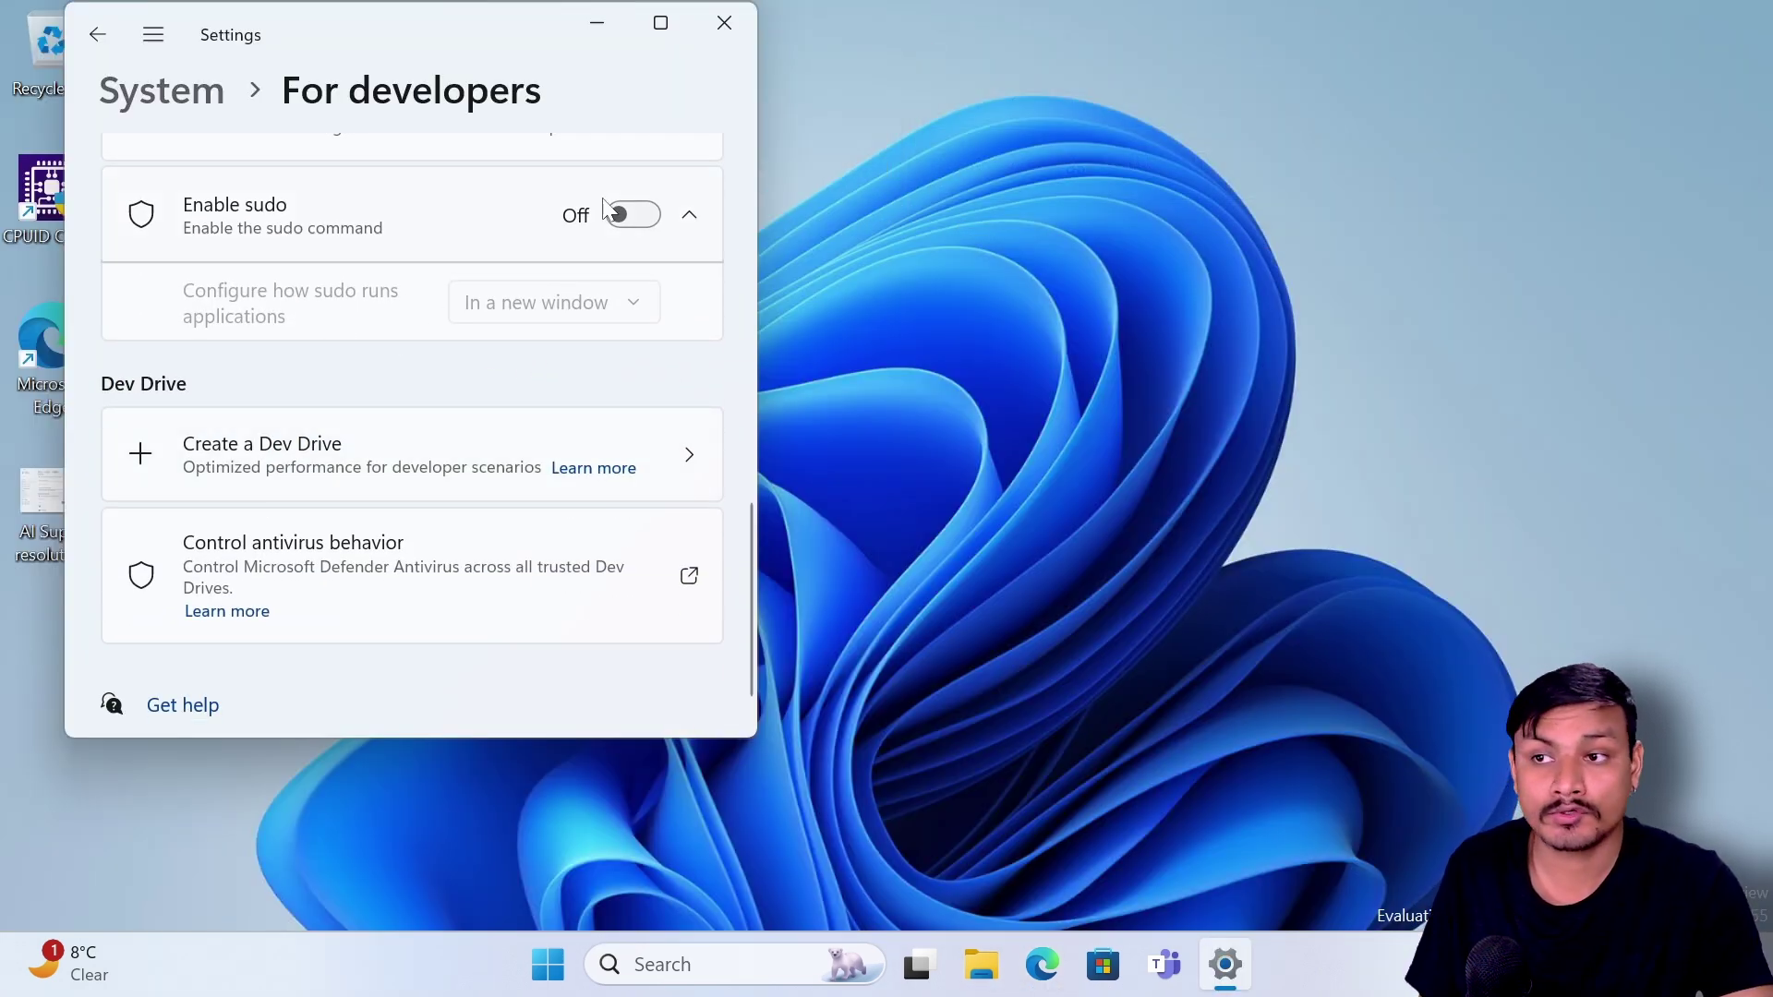
pyautogui.click(661, 23)
pyautogui.doubleClick(1337, 6)
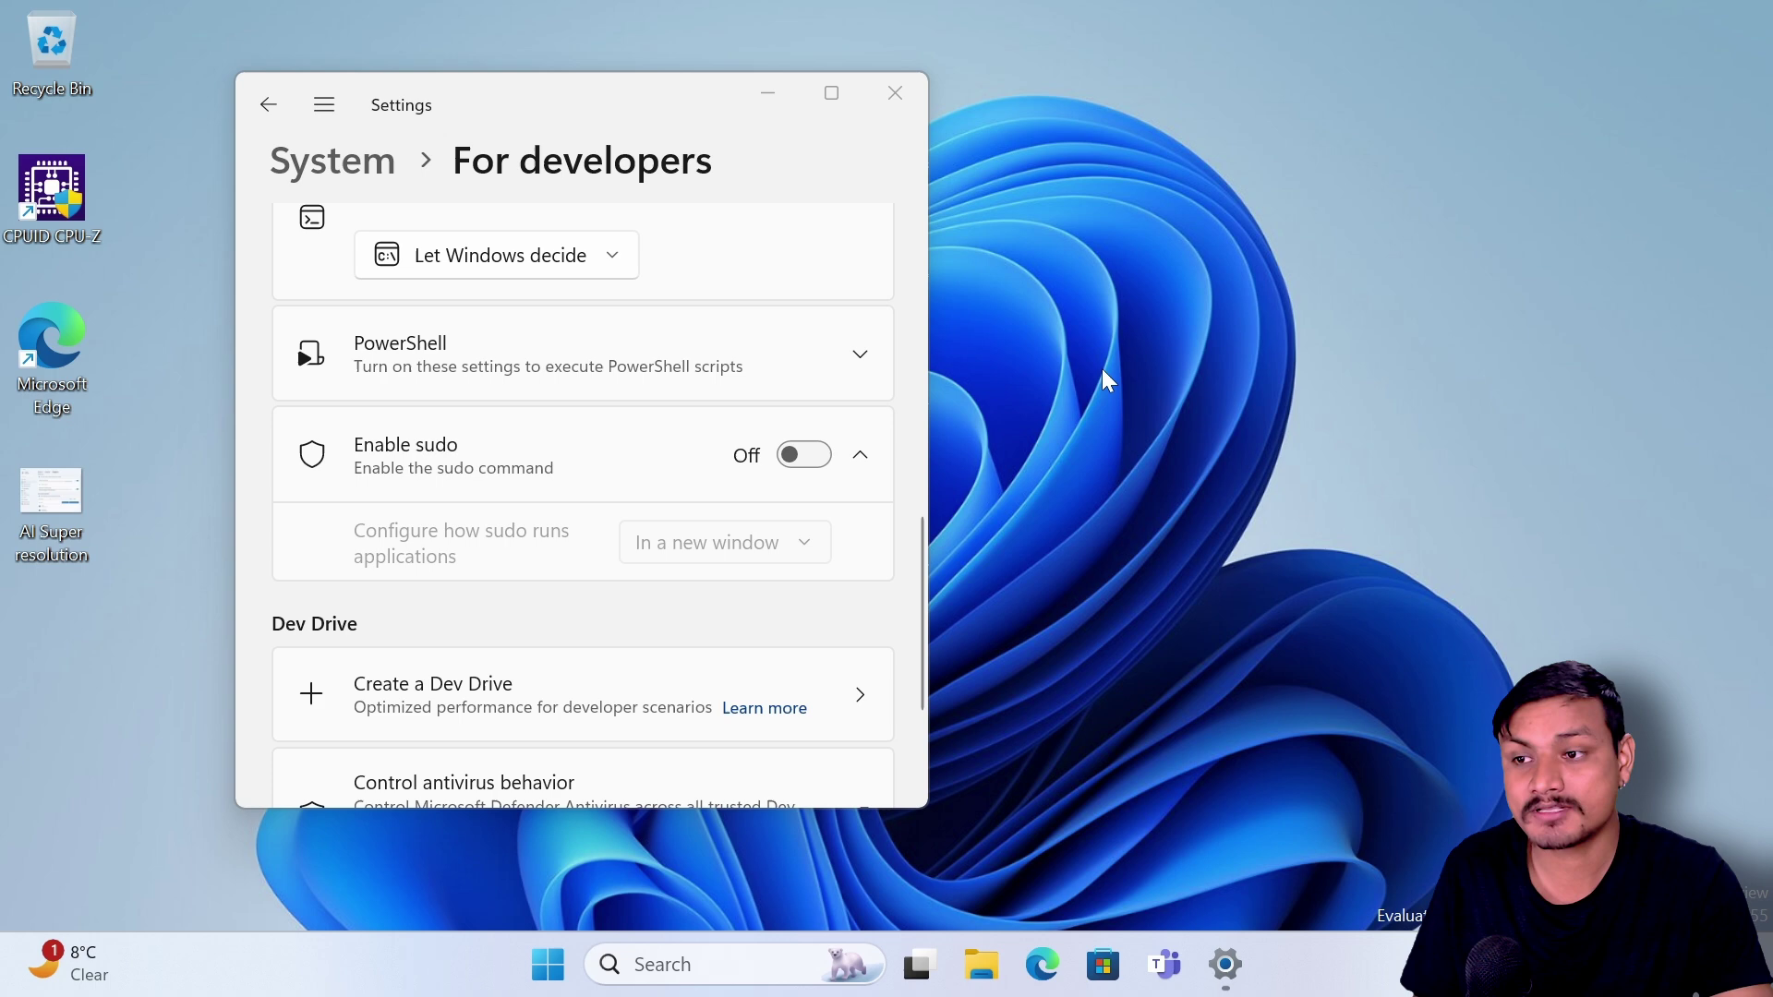
pyautogui.click(818, 471)
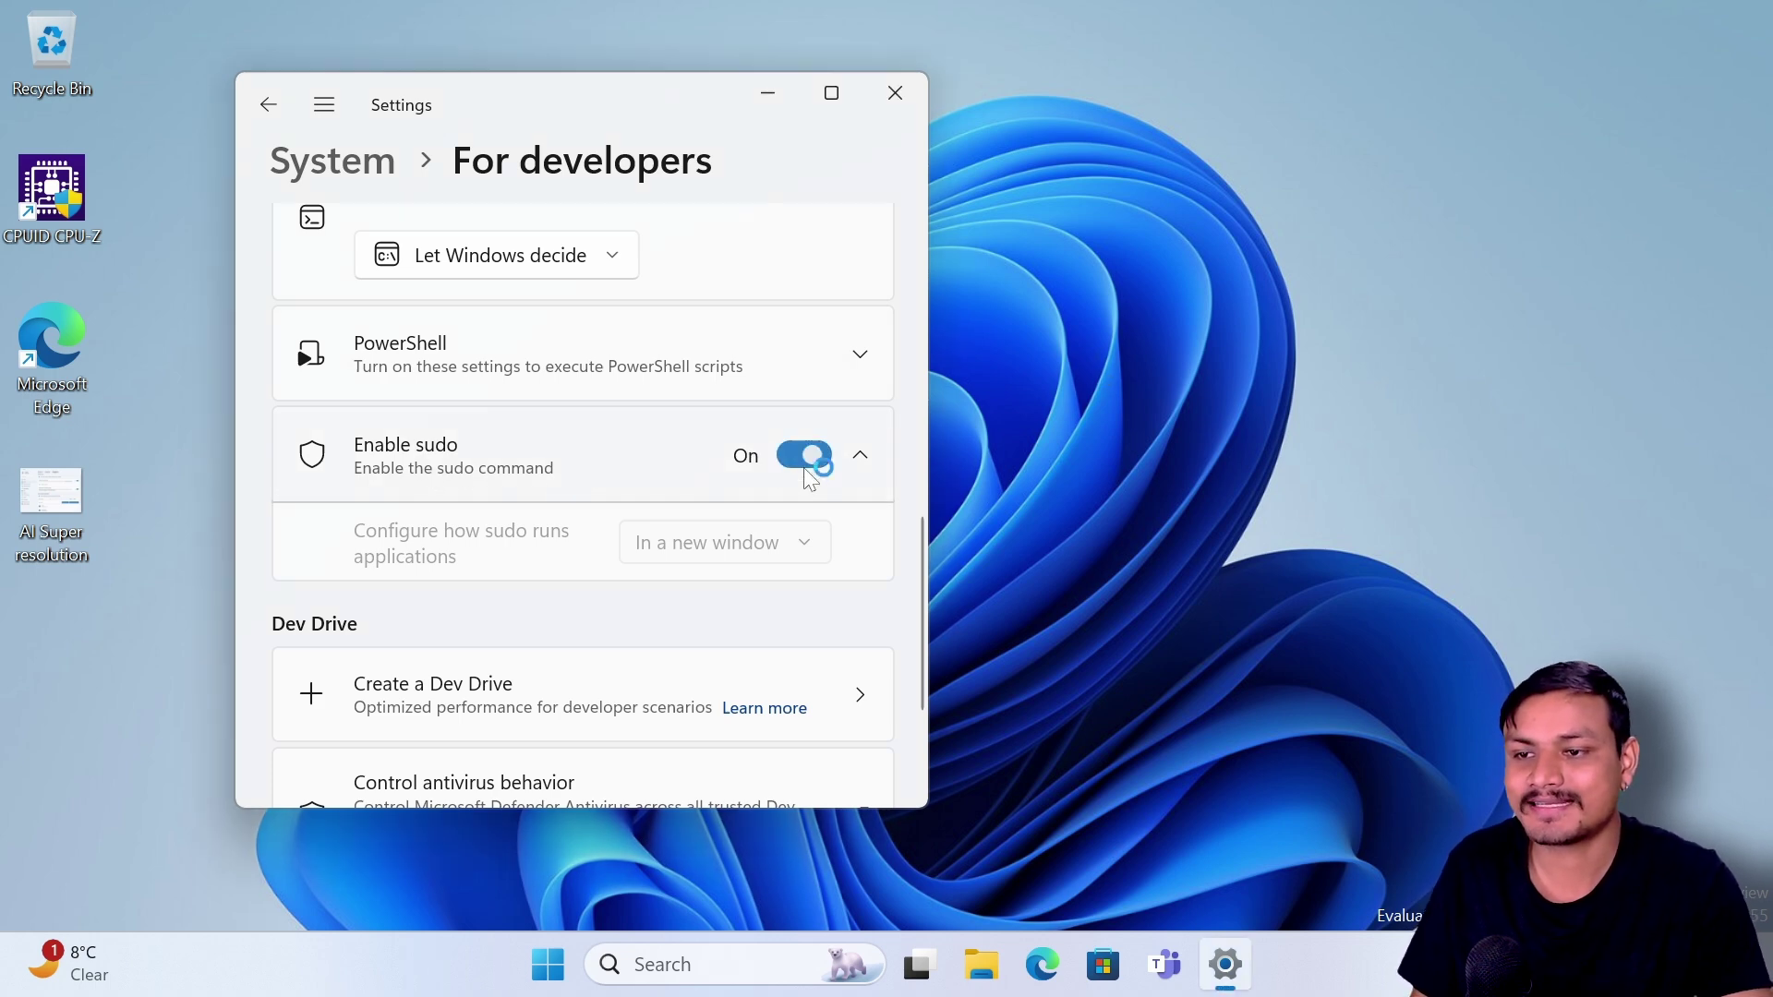
pyautogui.click(818, 526)
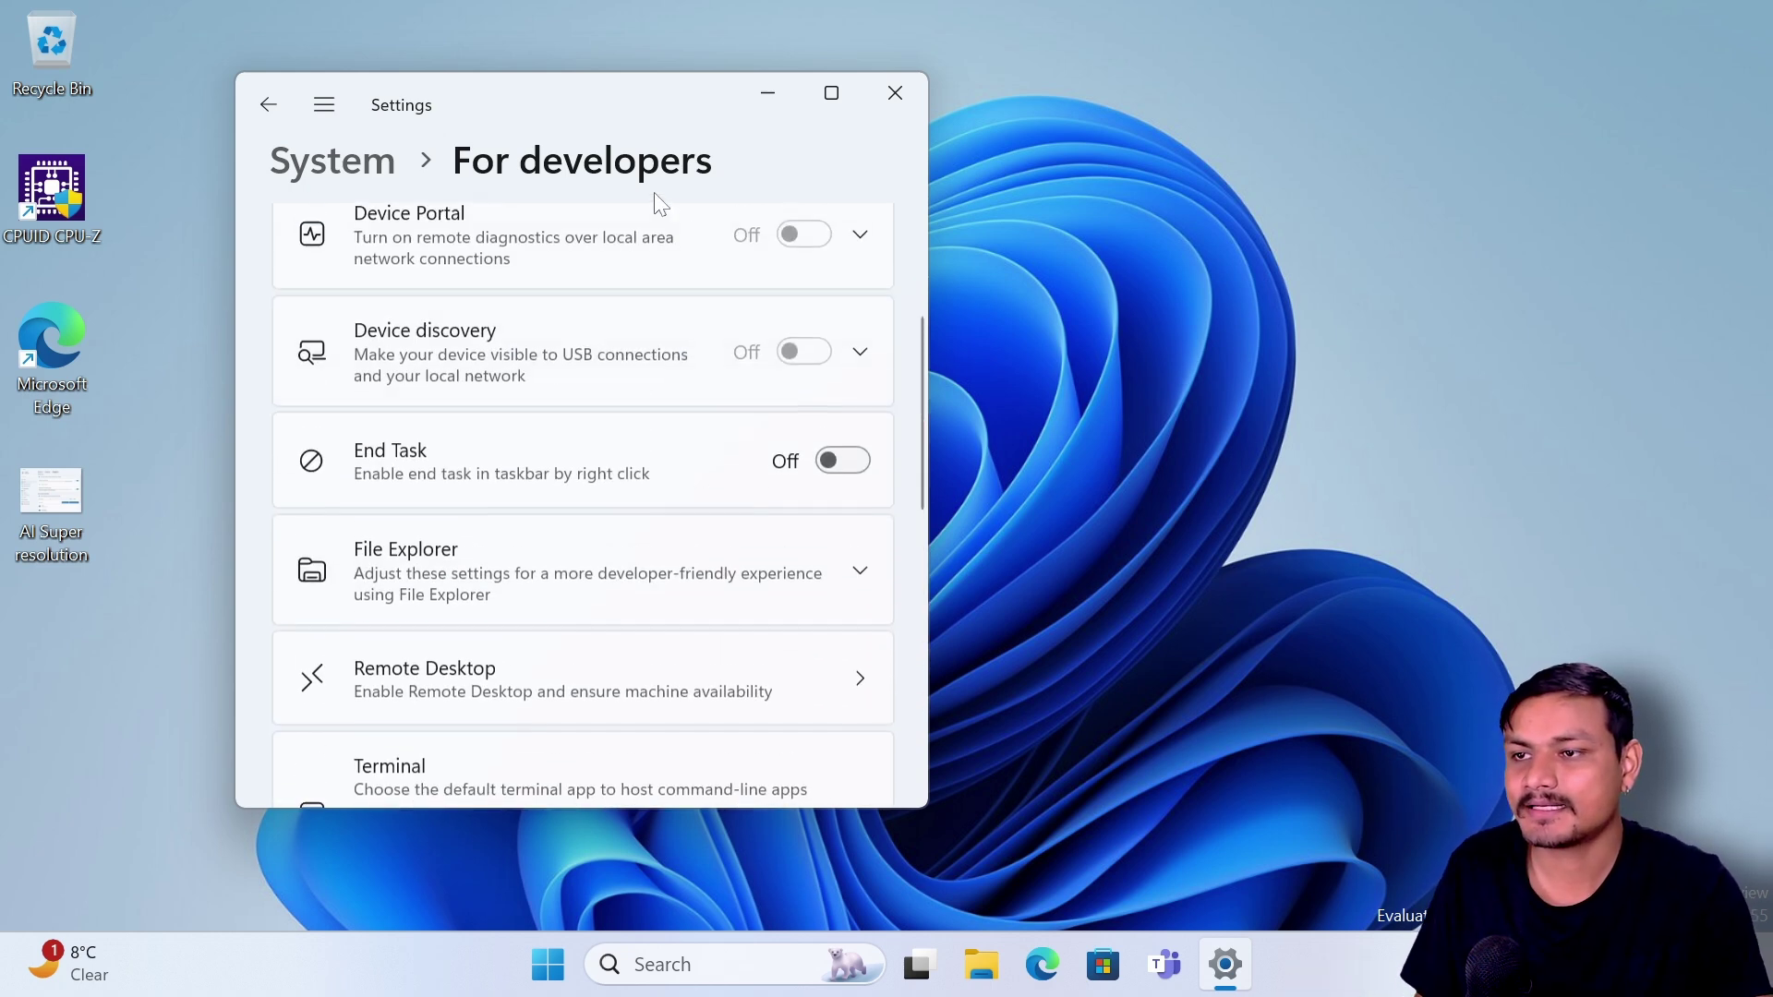
pyautogui.scroll(-5, 716, 407)
pyautogui.click(803, 602)
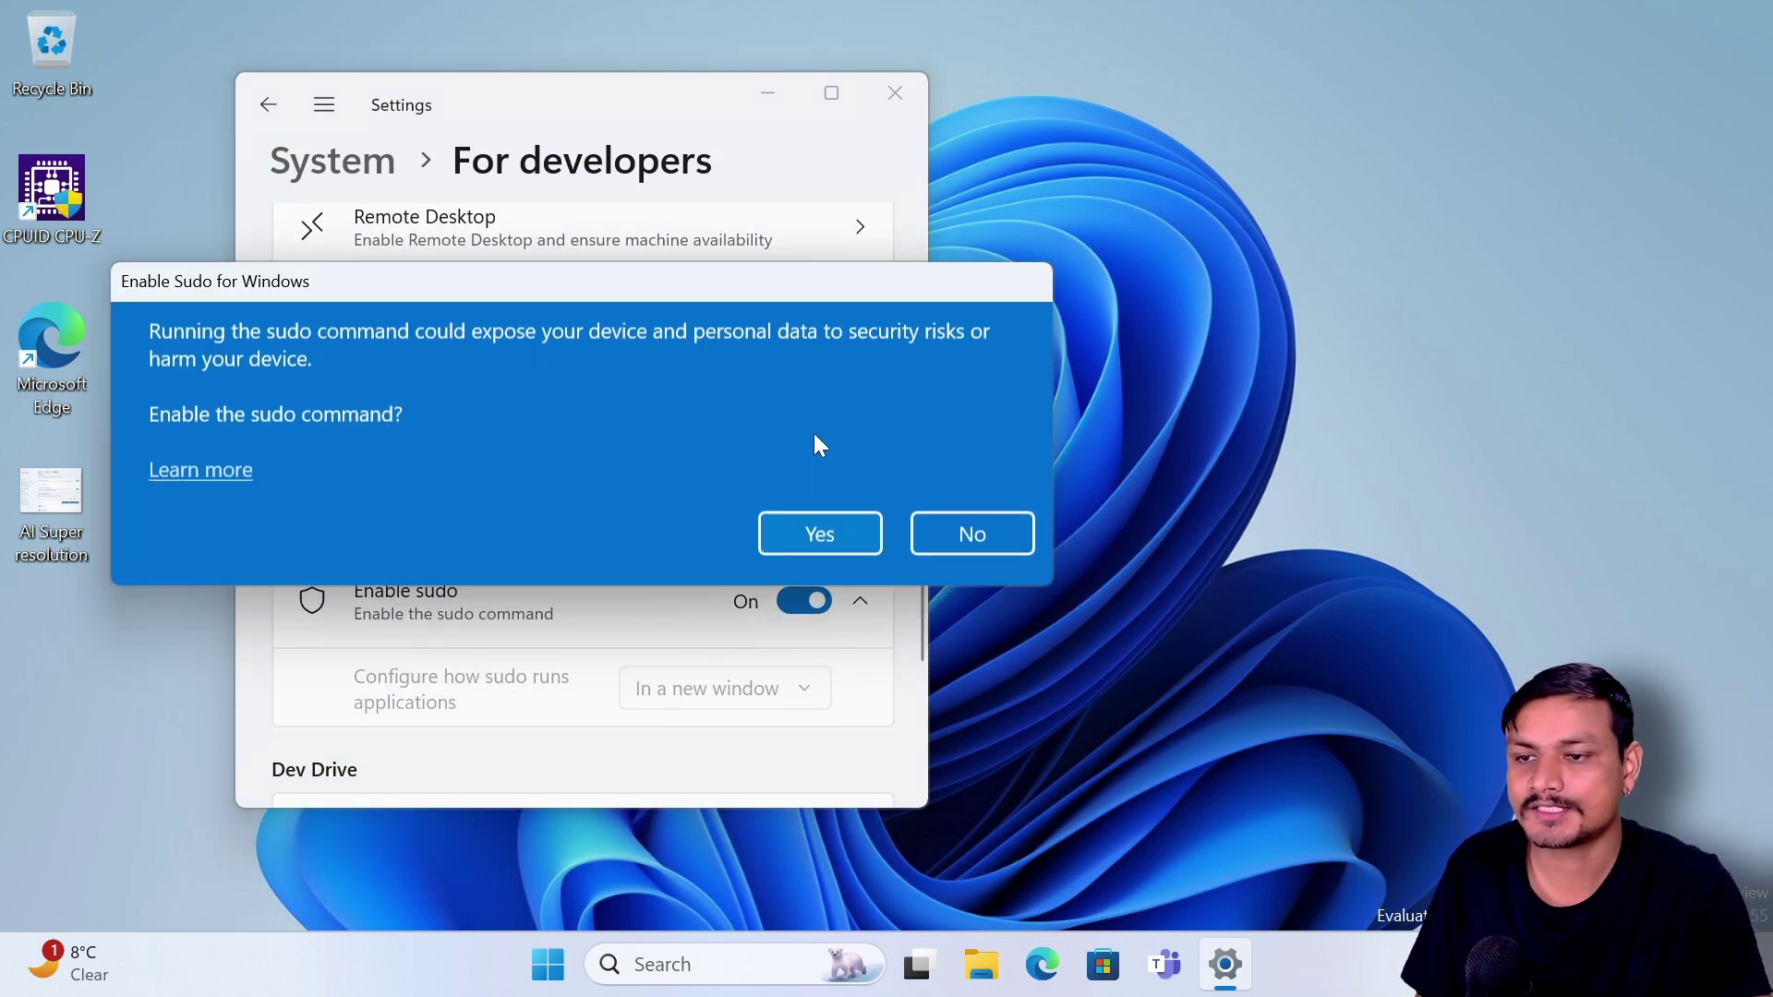
pyautogui.click(818, 534)
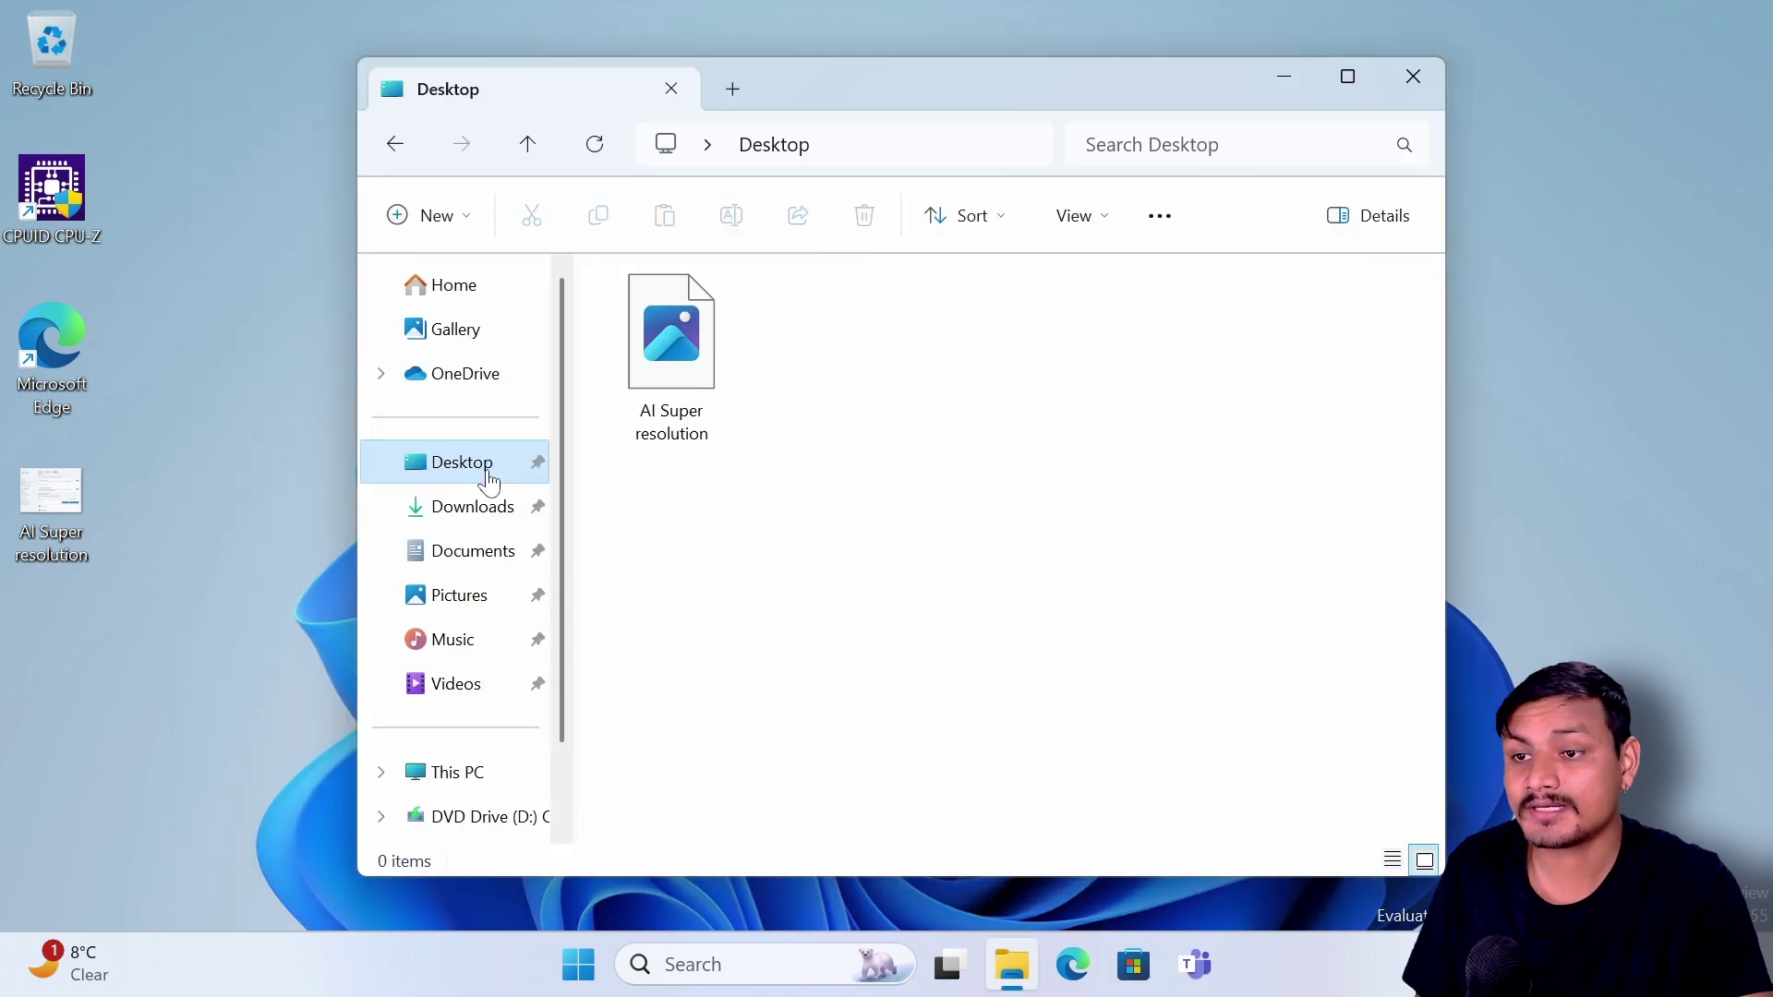
pyautogui.click(466, 506)
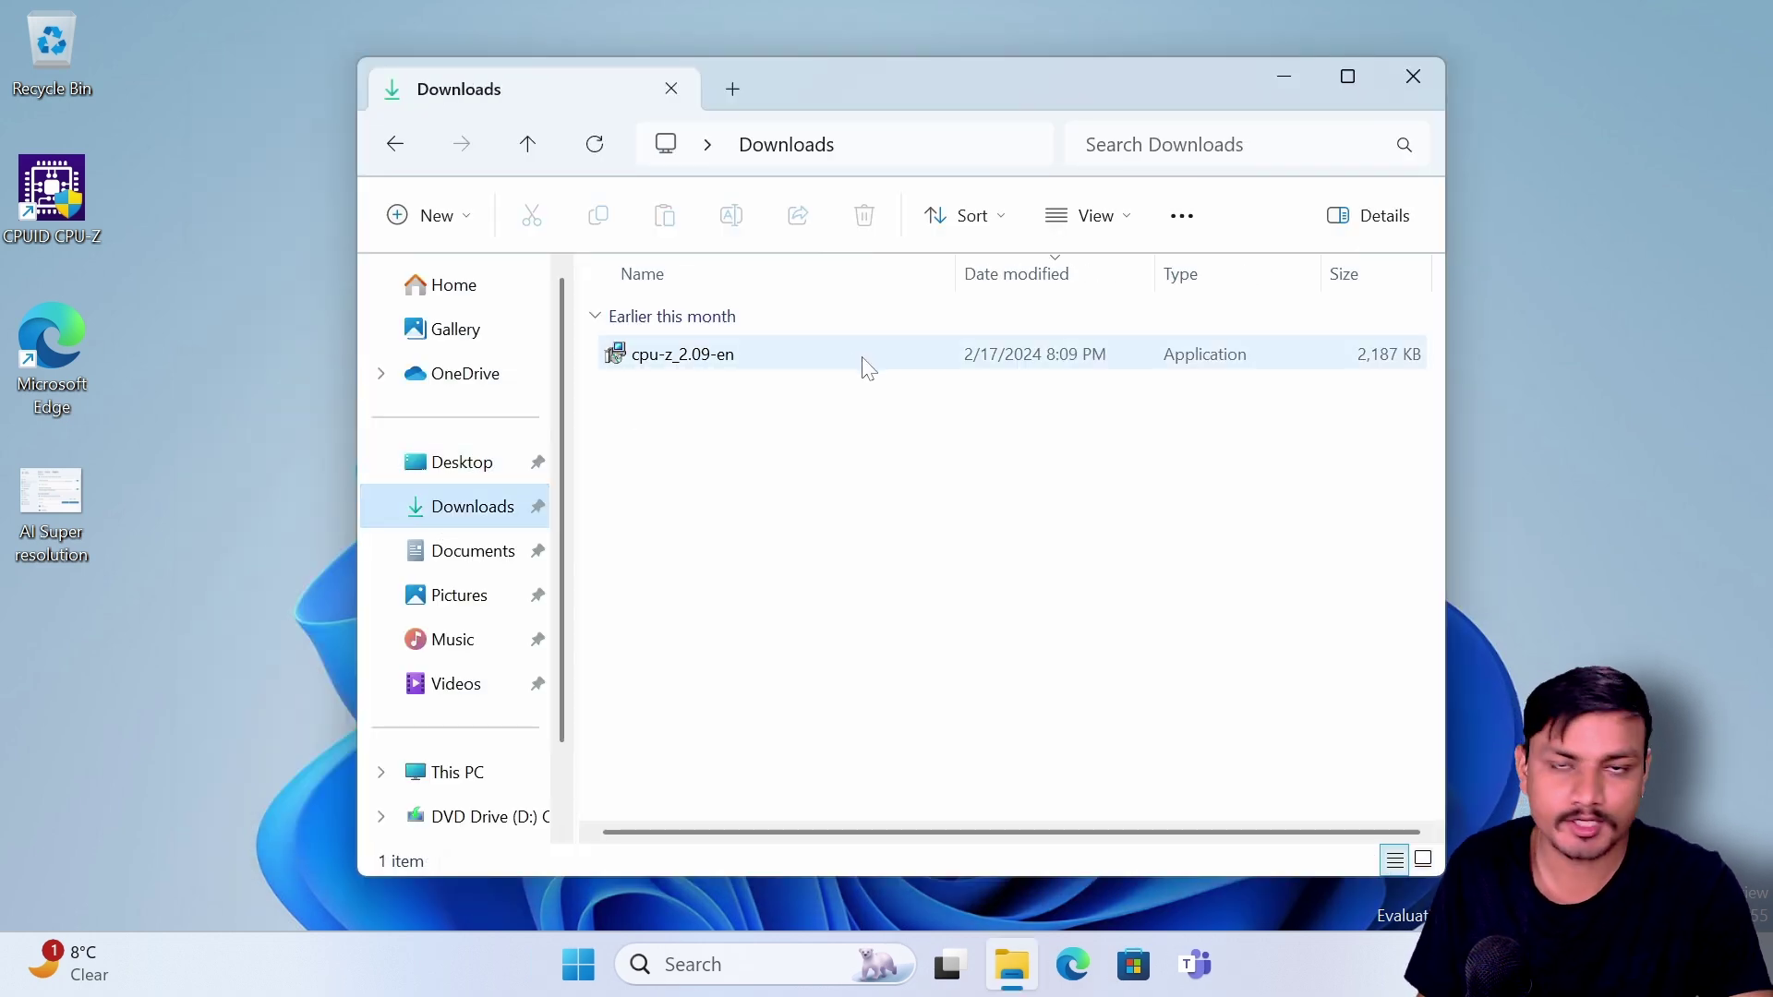
# - Compress cpu-z_2.09-en via Additional options, choosing the tar (GNU) archive format
pyautogui.rightClick(702, 360)
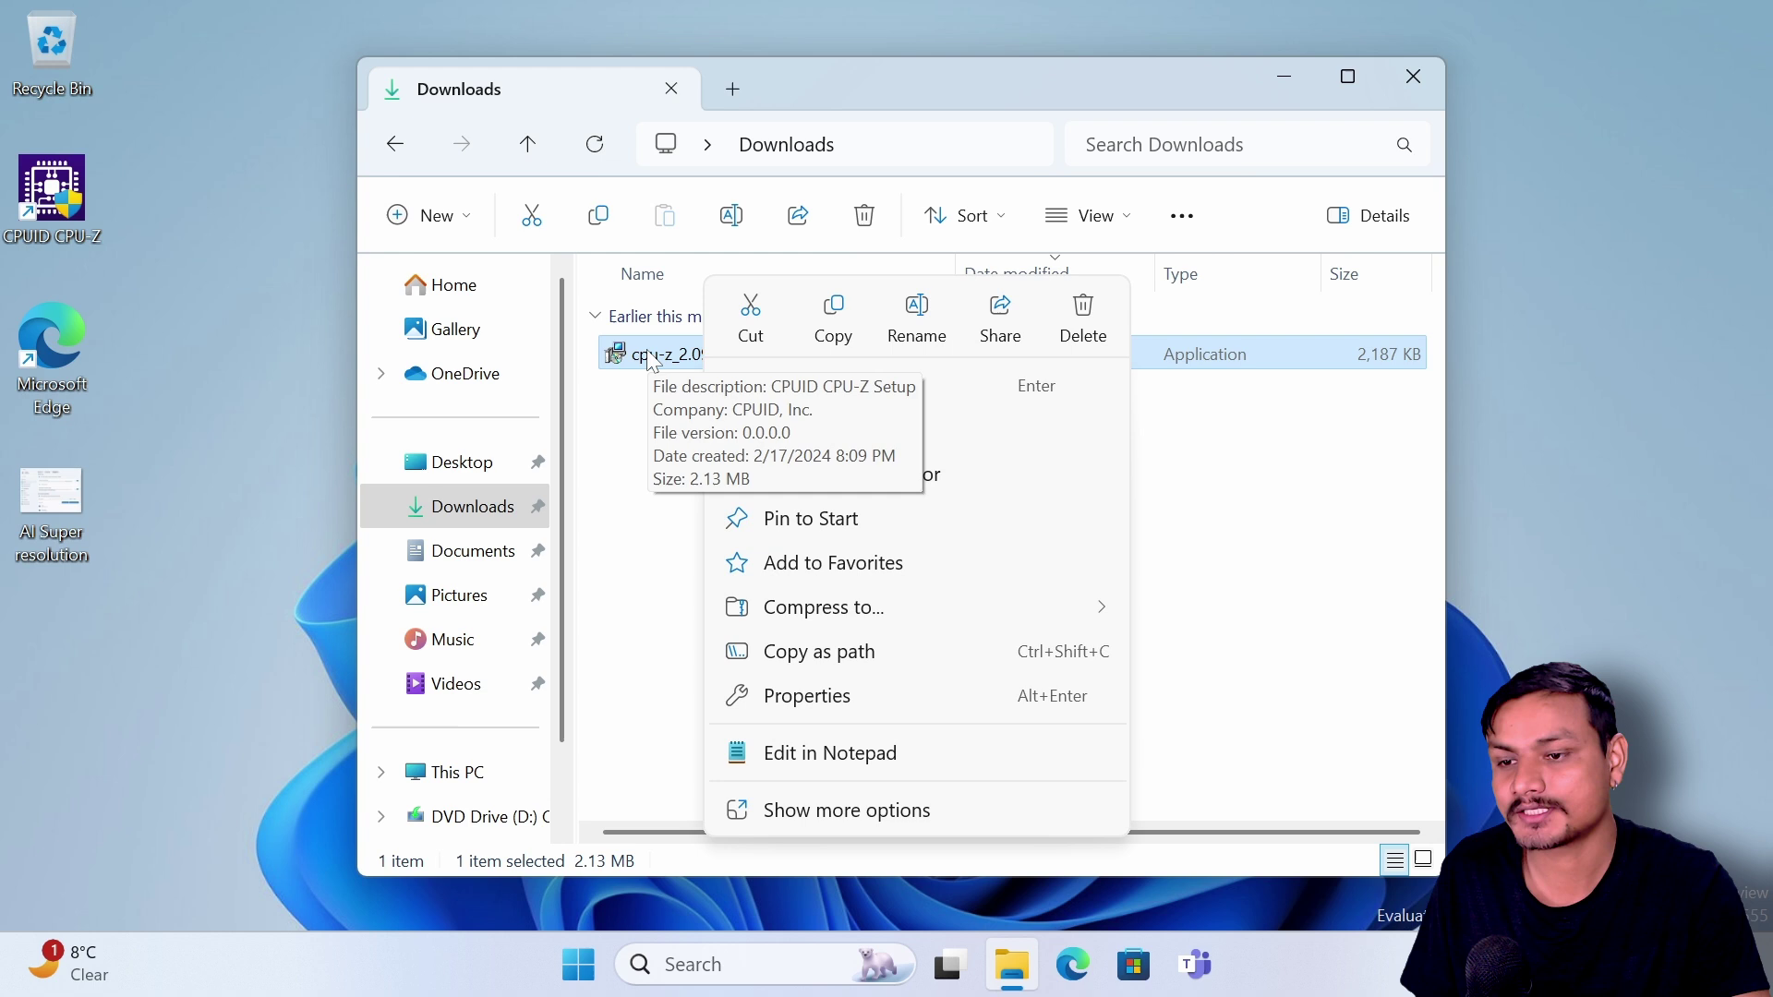
pyautogui.moveTo(955, 609)
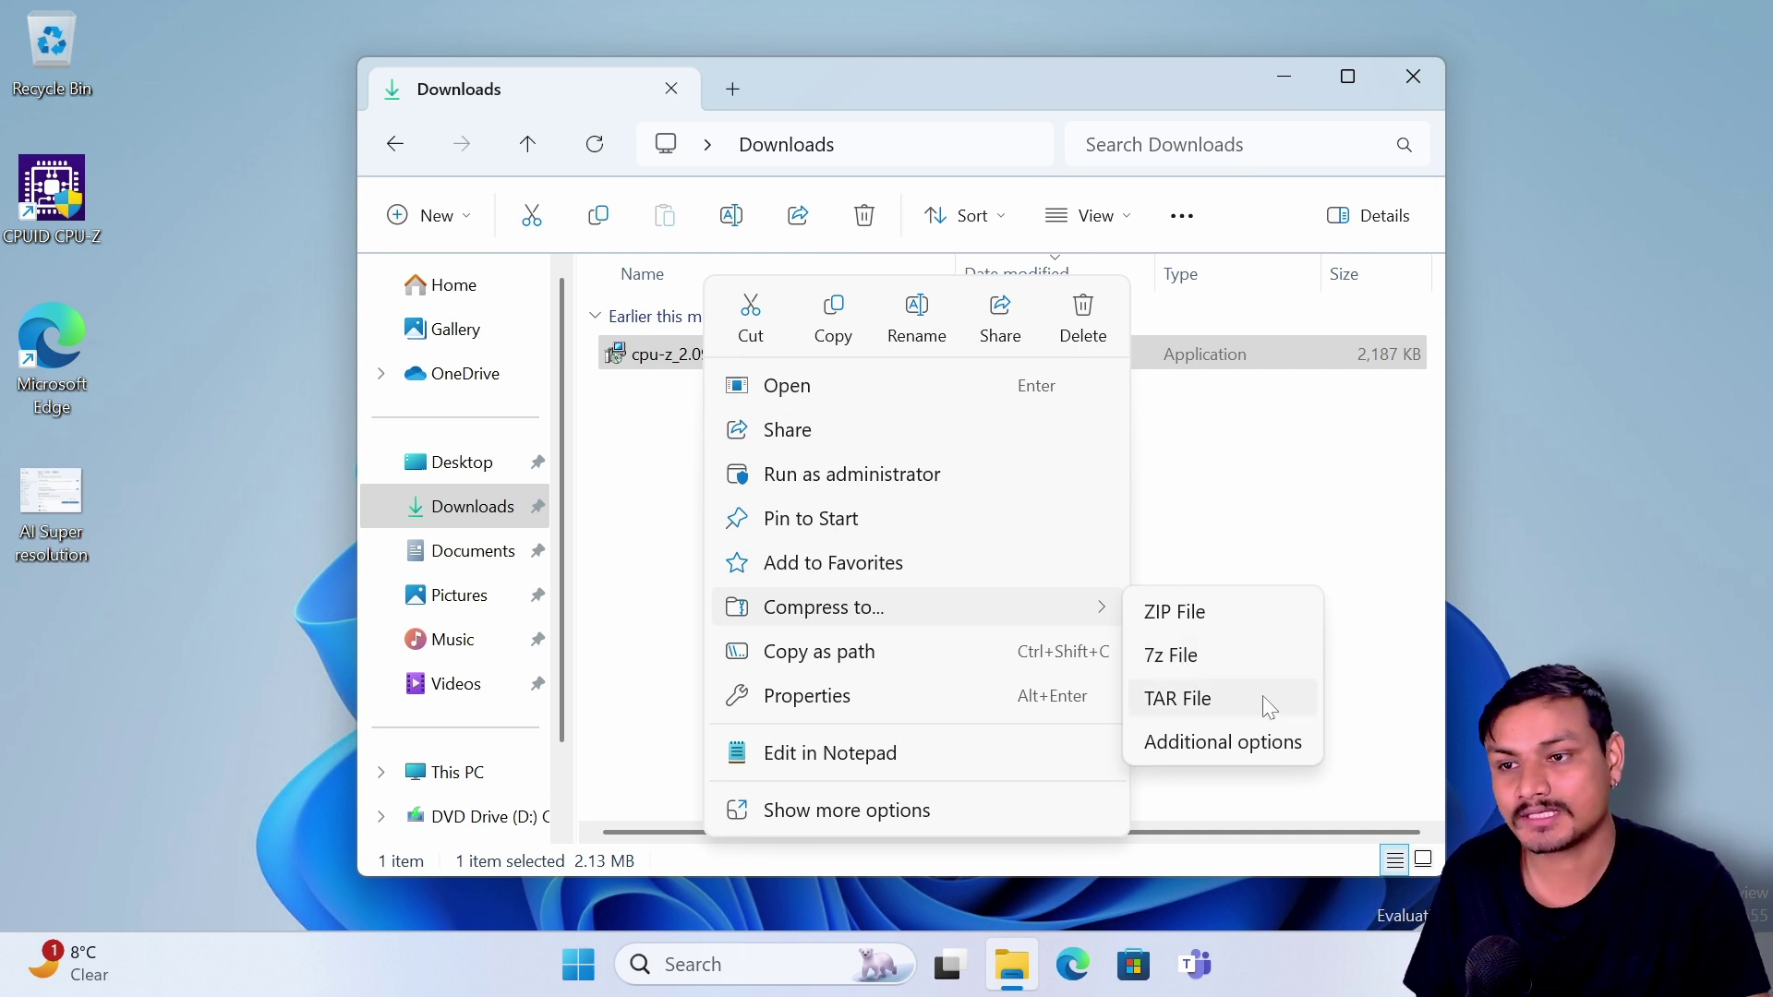
pyautogui.click(1211, 744)
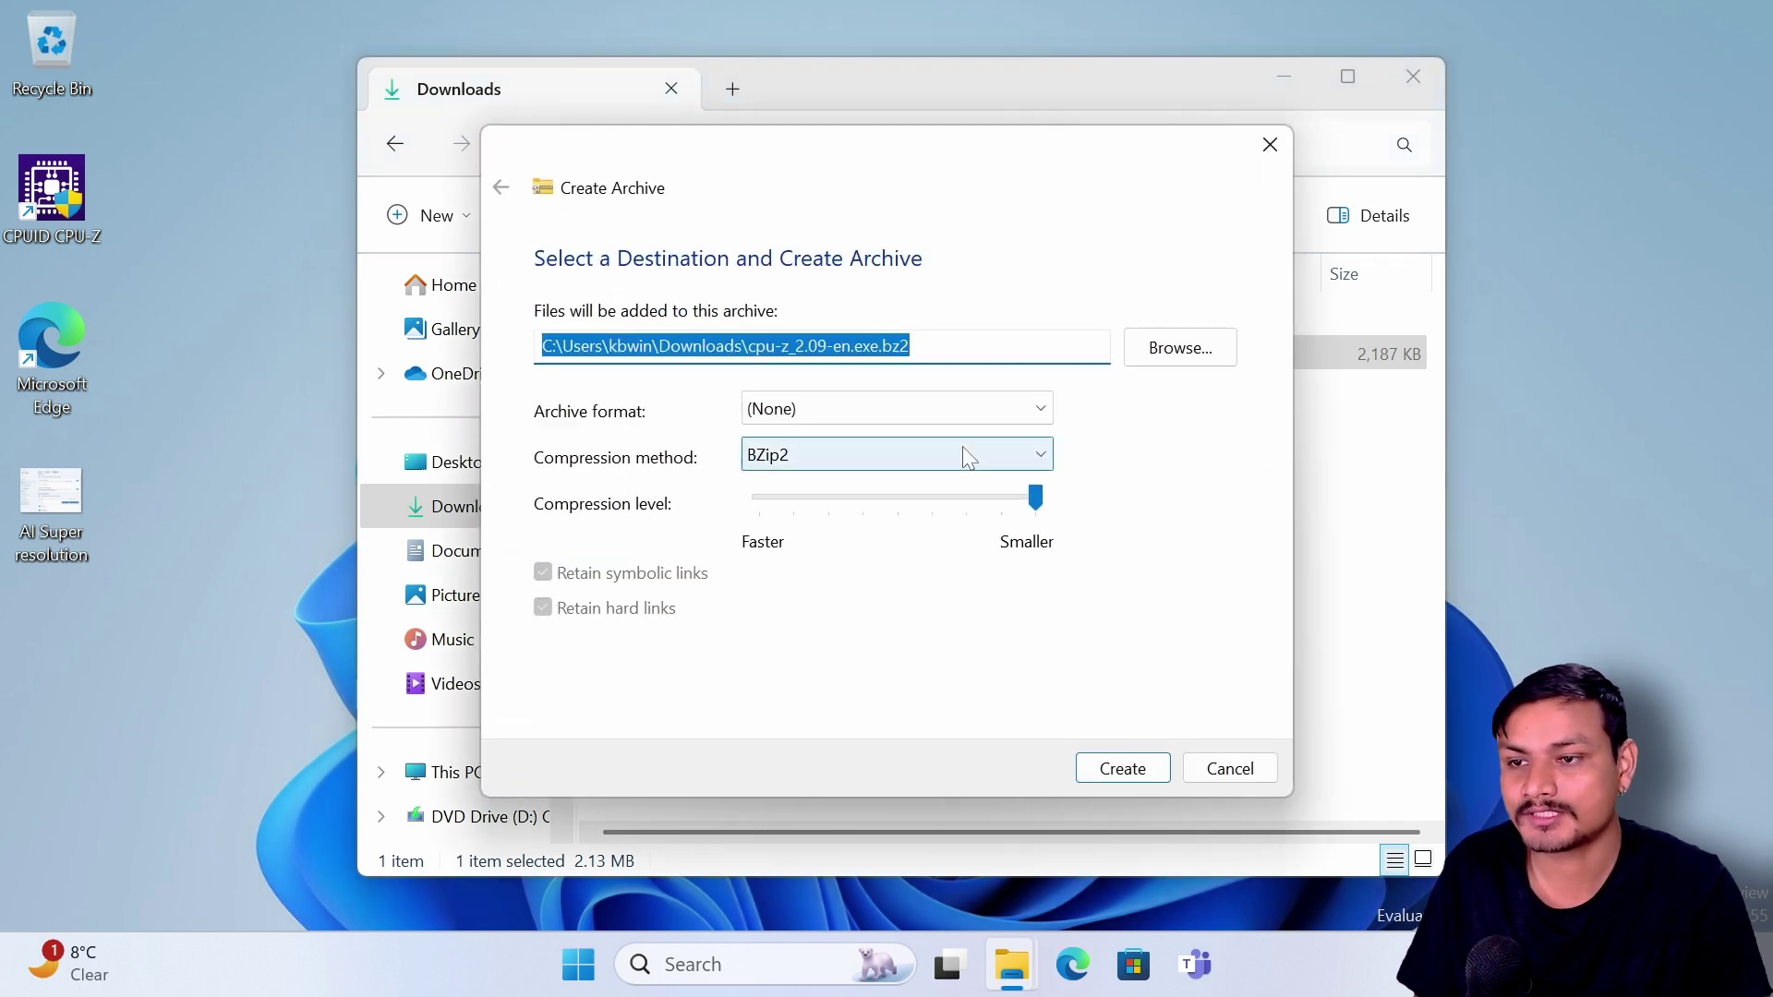
pyautogui.click(877, 408)
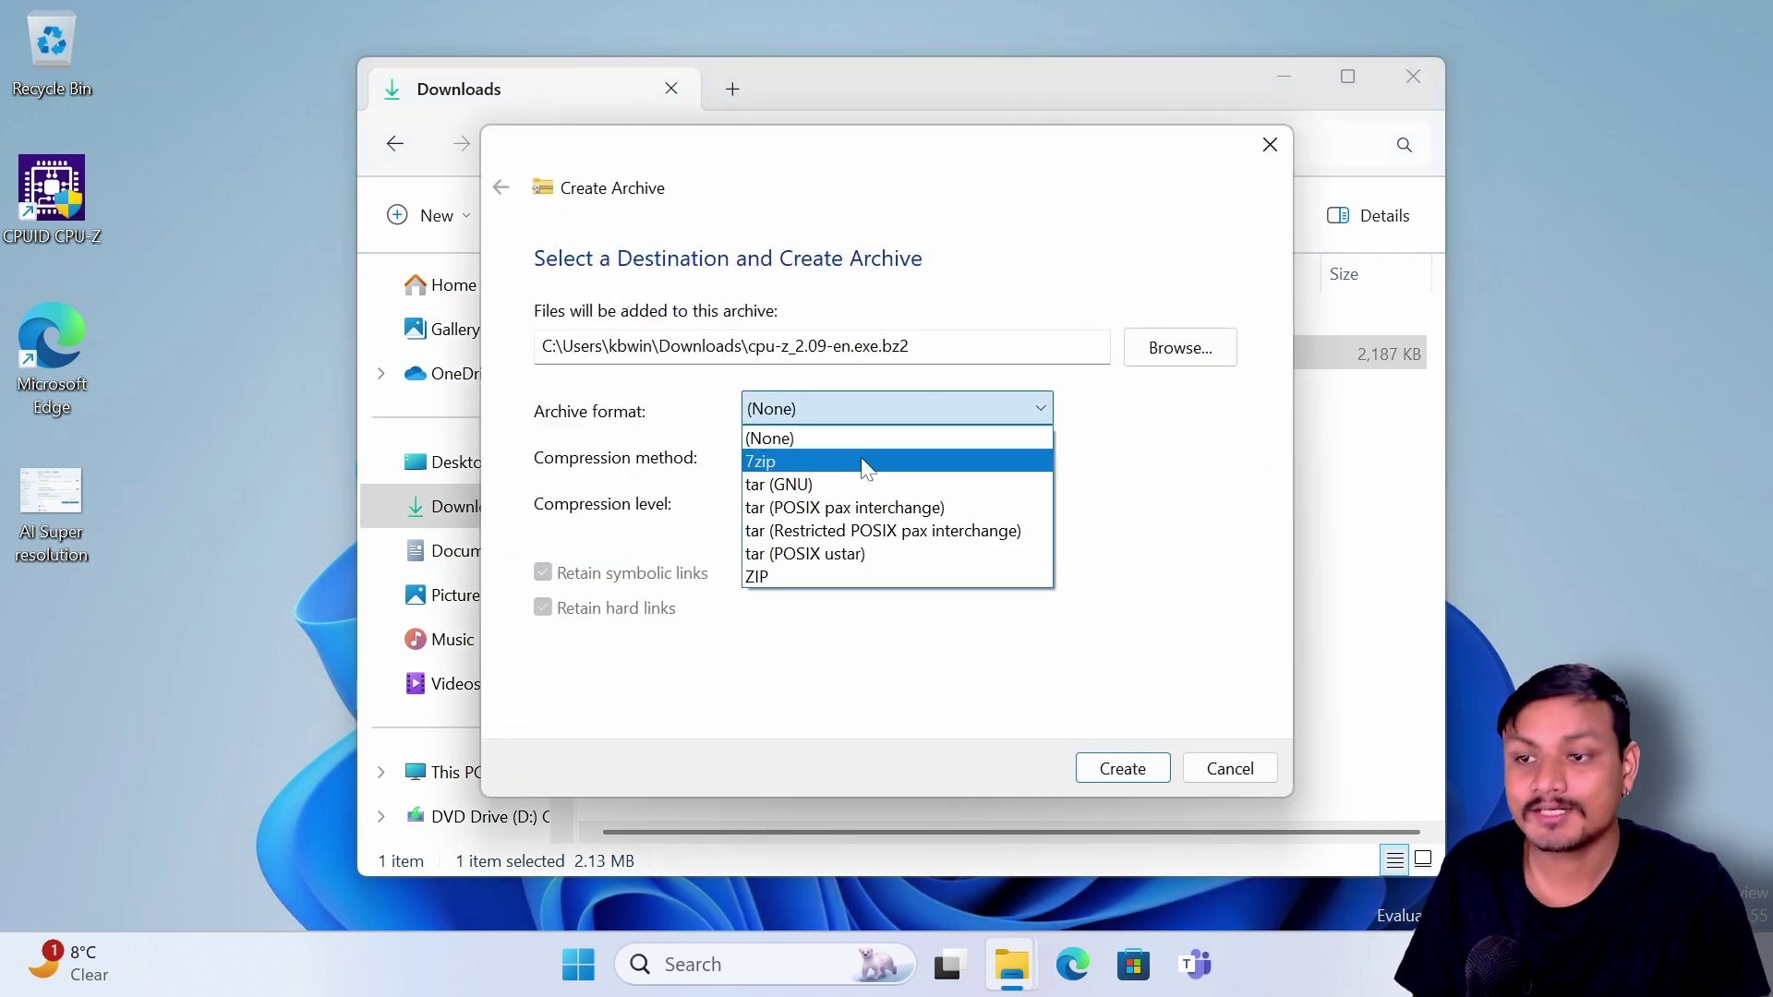
pyautogui.click(794, 487)
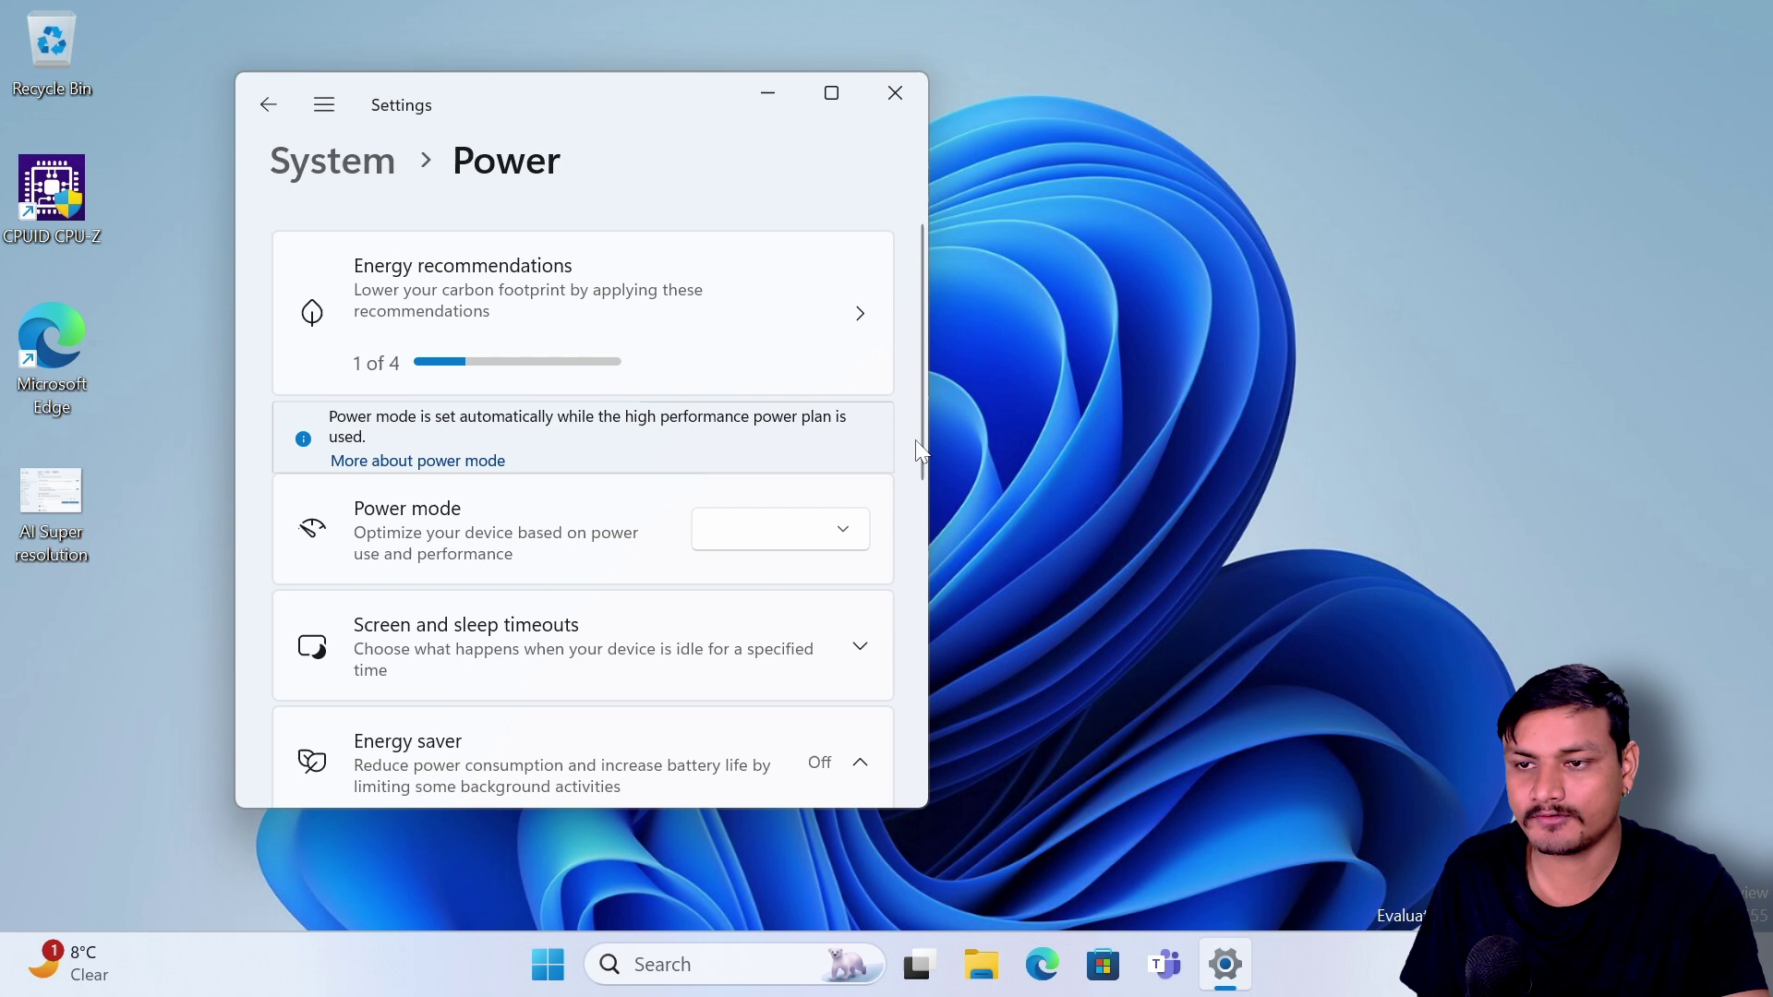
# - Expand Energy saver on the Power page and switch Always use energy saver On
pyautogui.moveTo(922, 434); pyautogui.dragTo(917, 609)
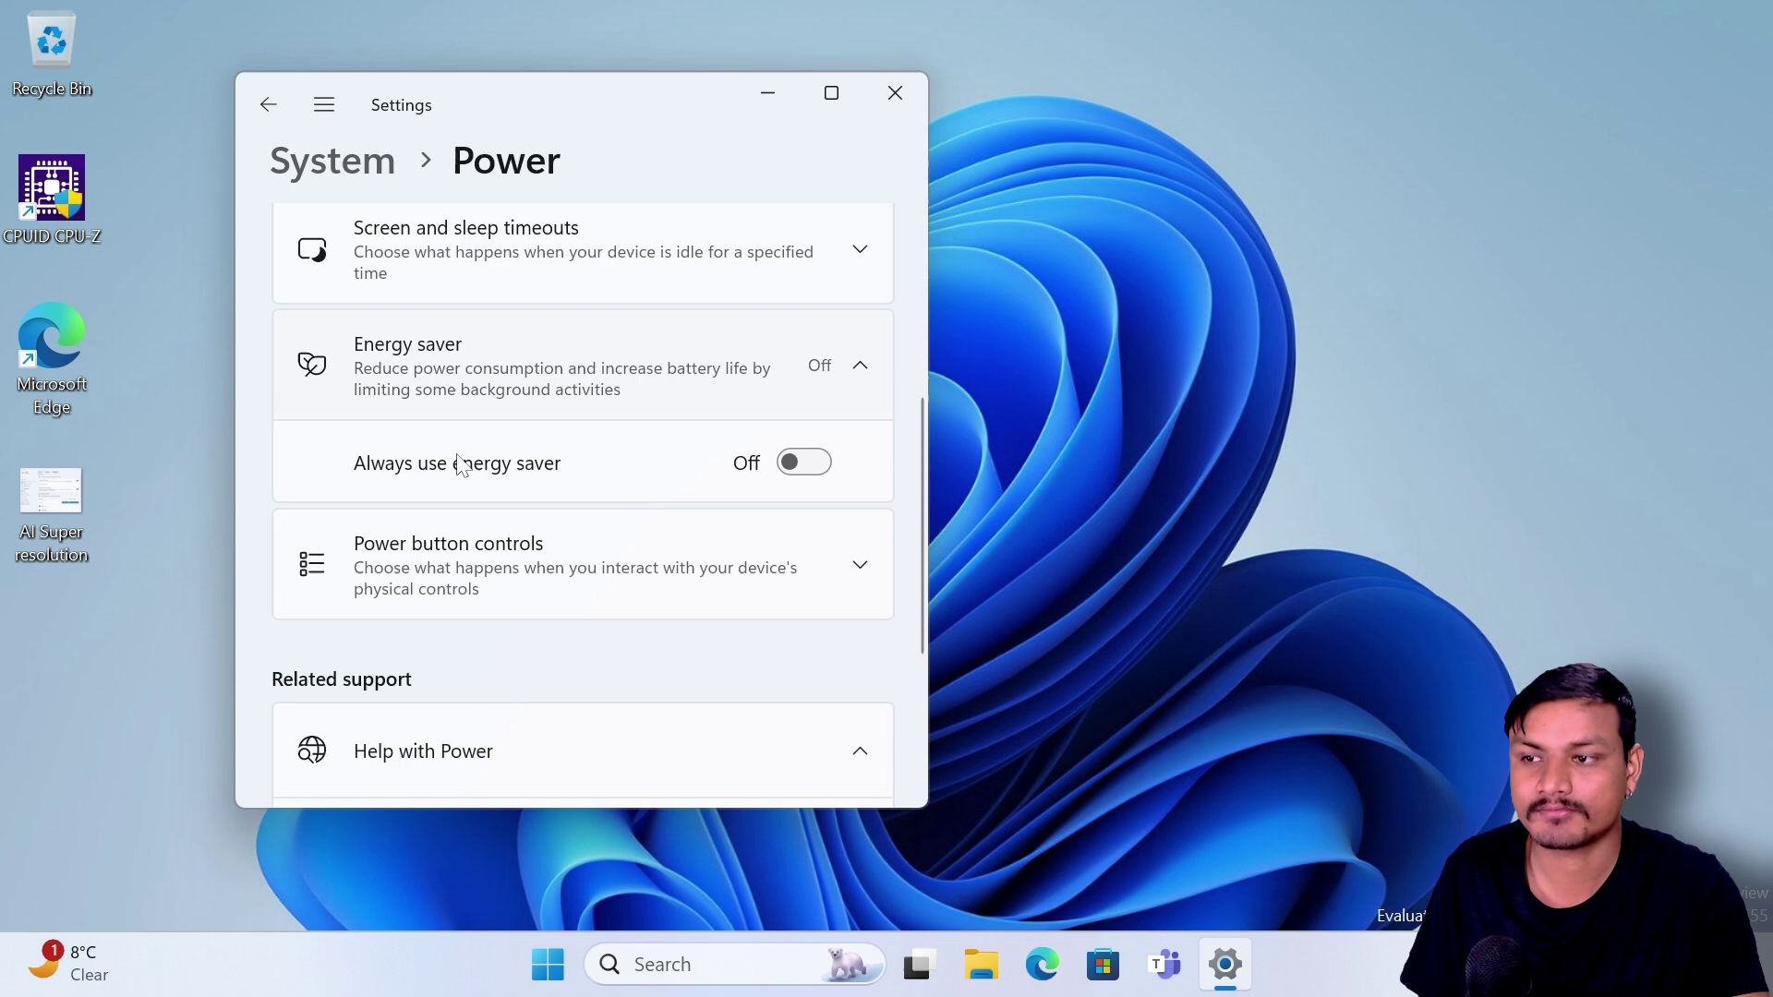
pyautogui.click(803, 462)
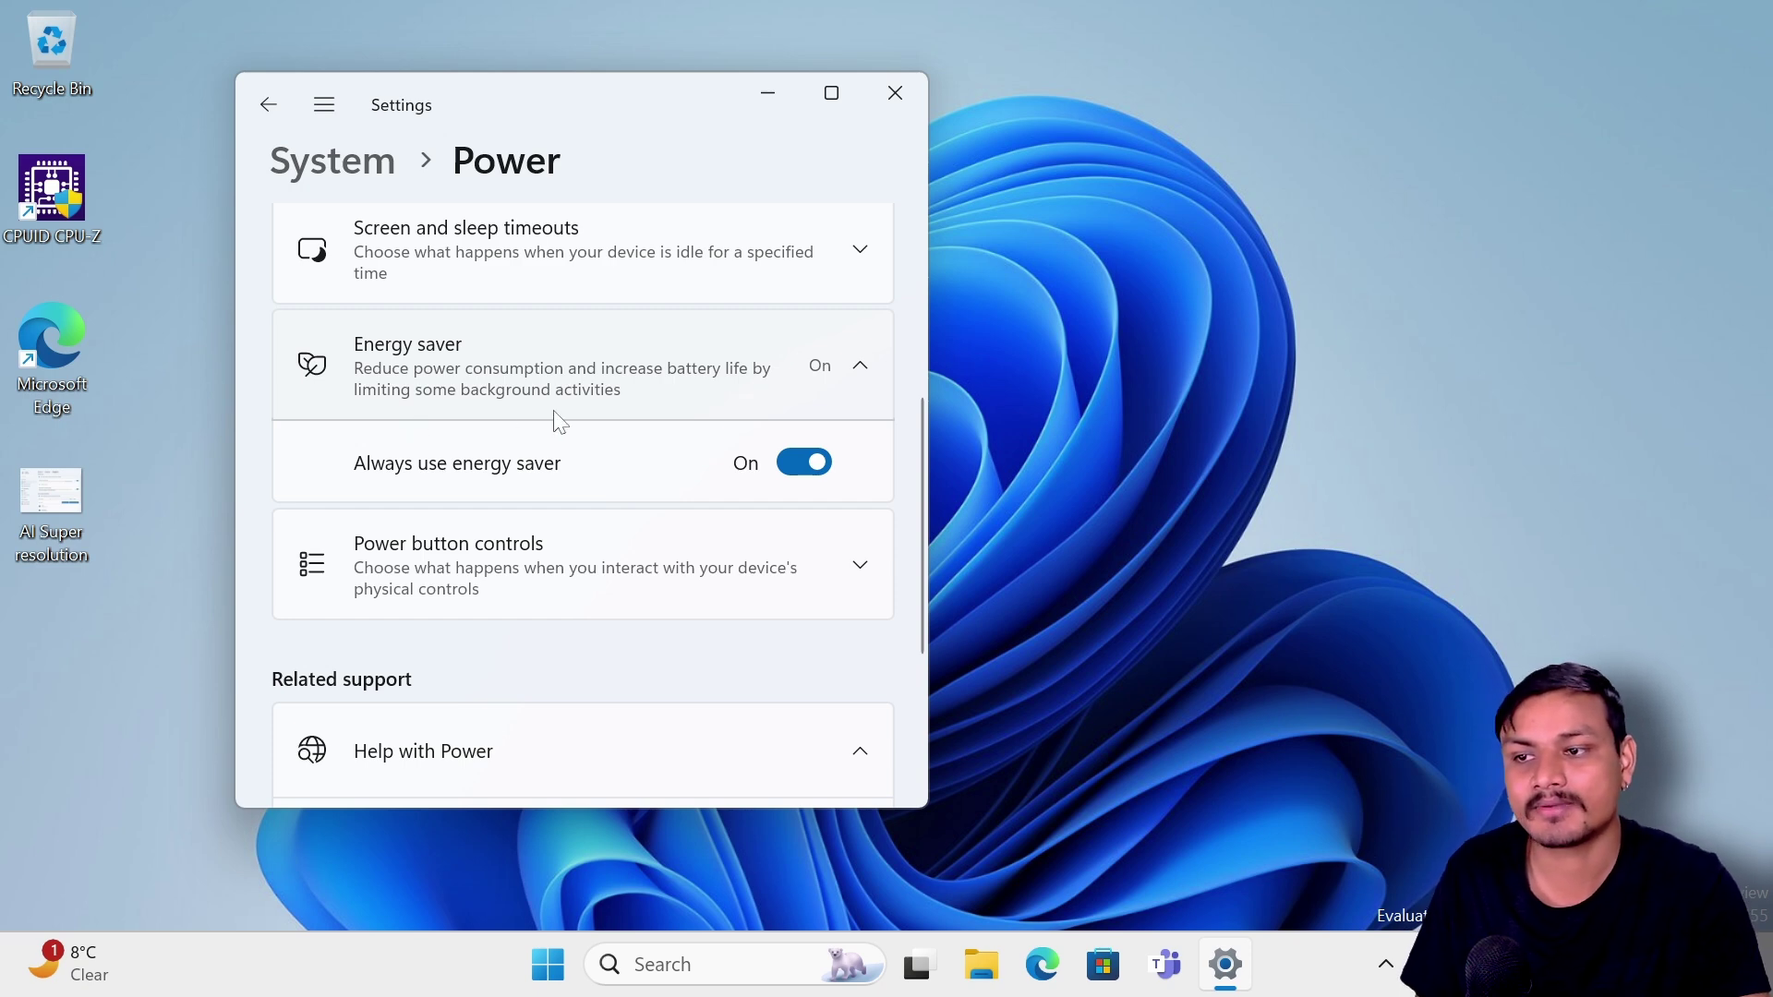
pyautogui.scroll(-3, 590, 427)
pyautogui.scroll(4, 625, 498)
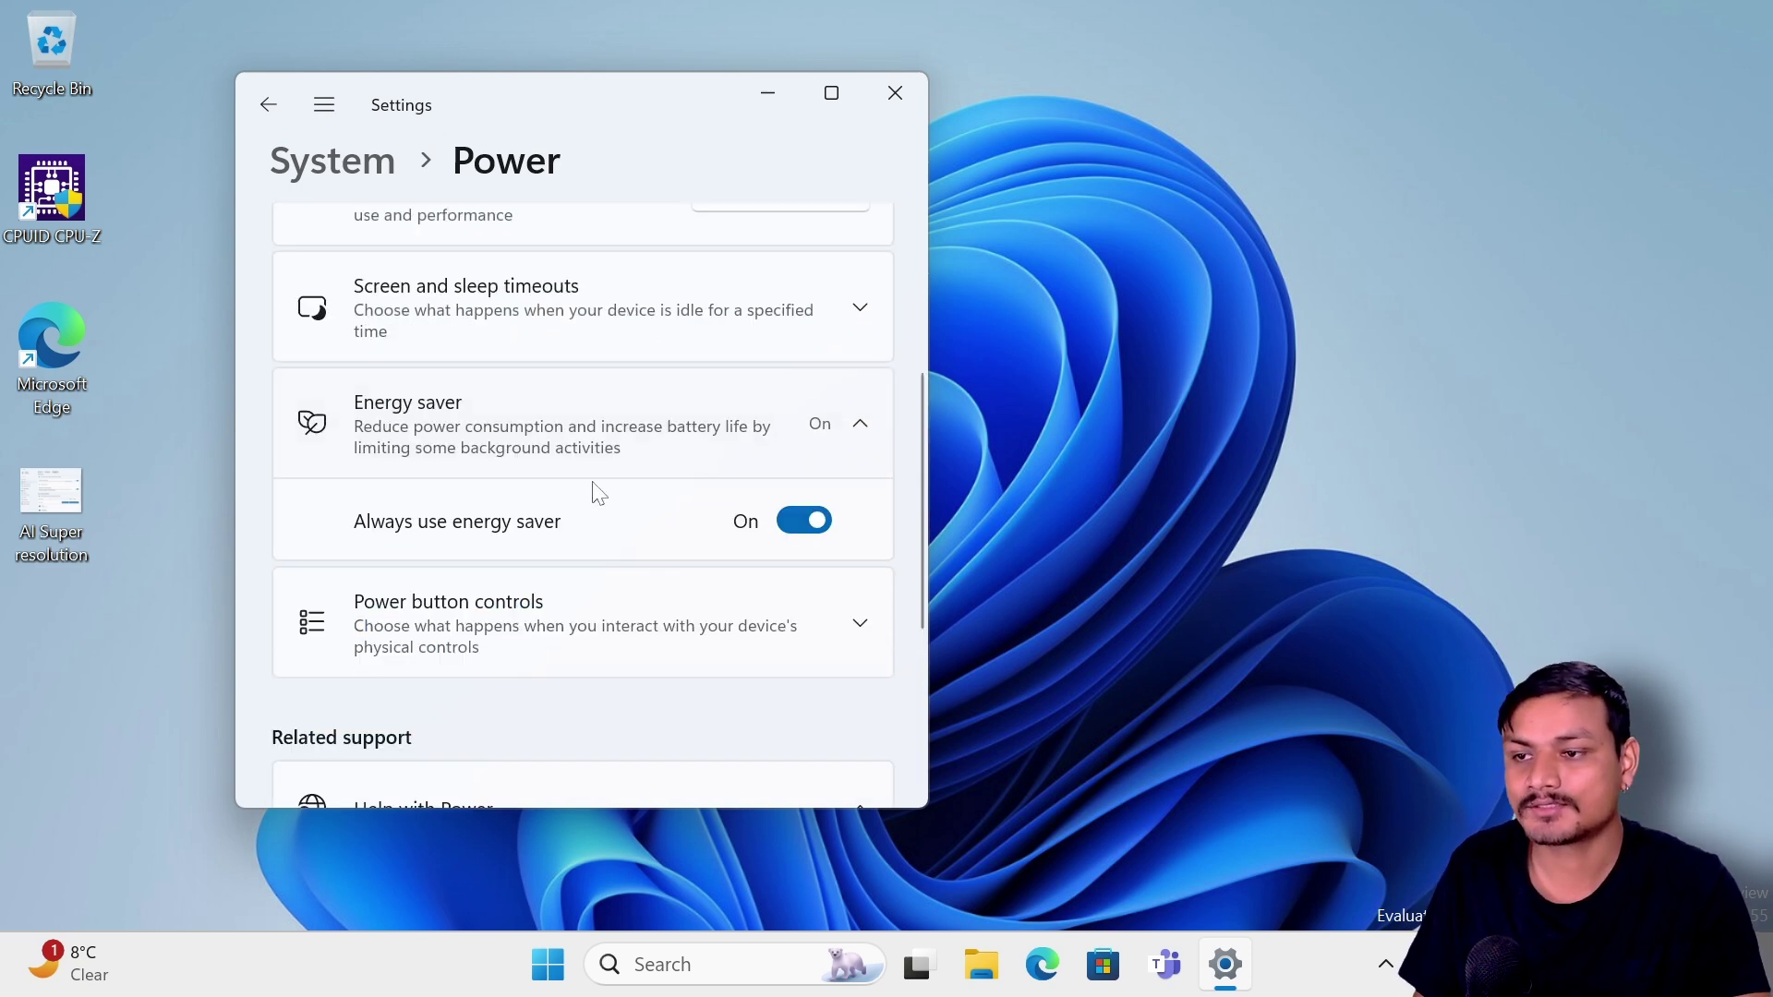
pyautogui.scroll(-1, 594, 495)
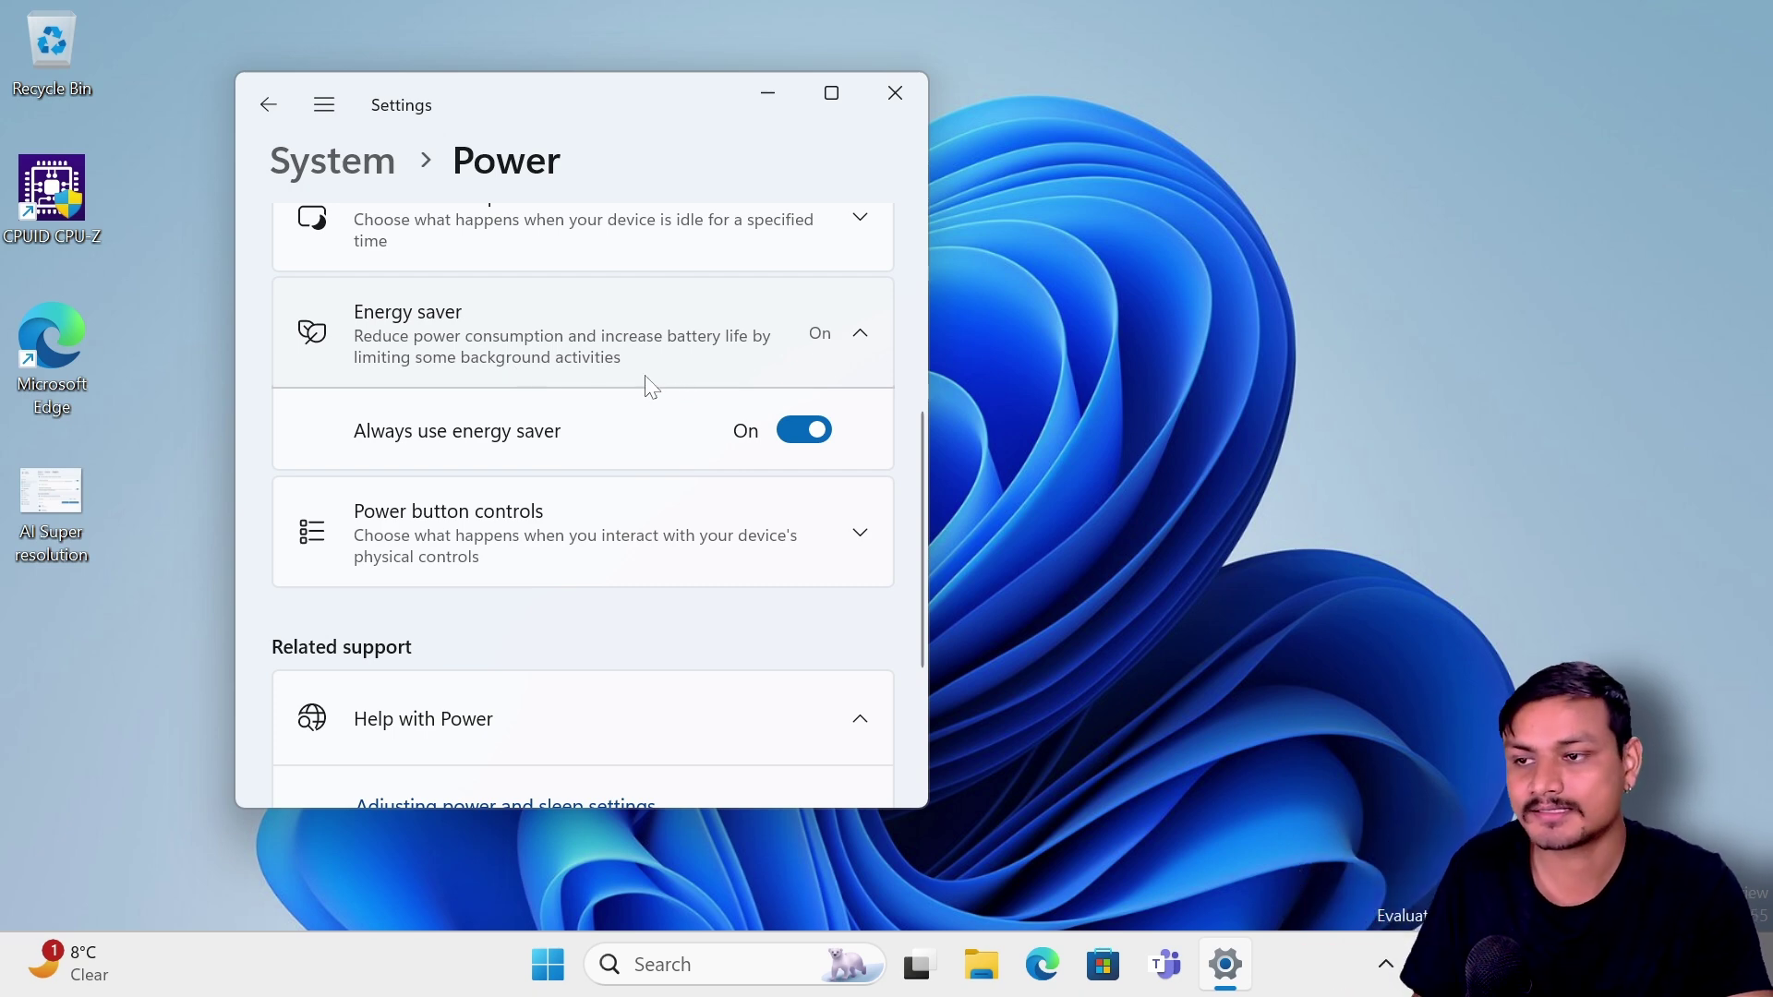
pyautogui.scroll(4, 594, 450)
pyautogui.scroll(-2, 585, 443)
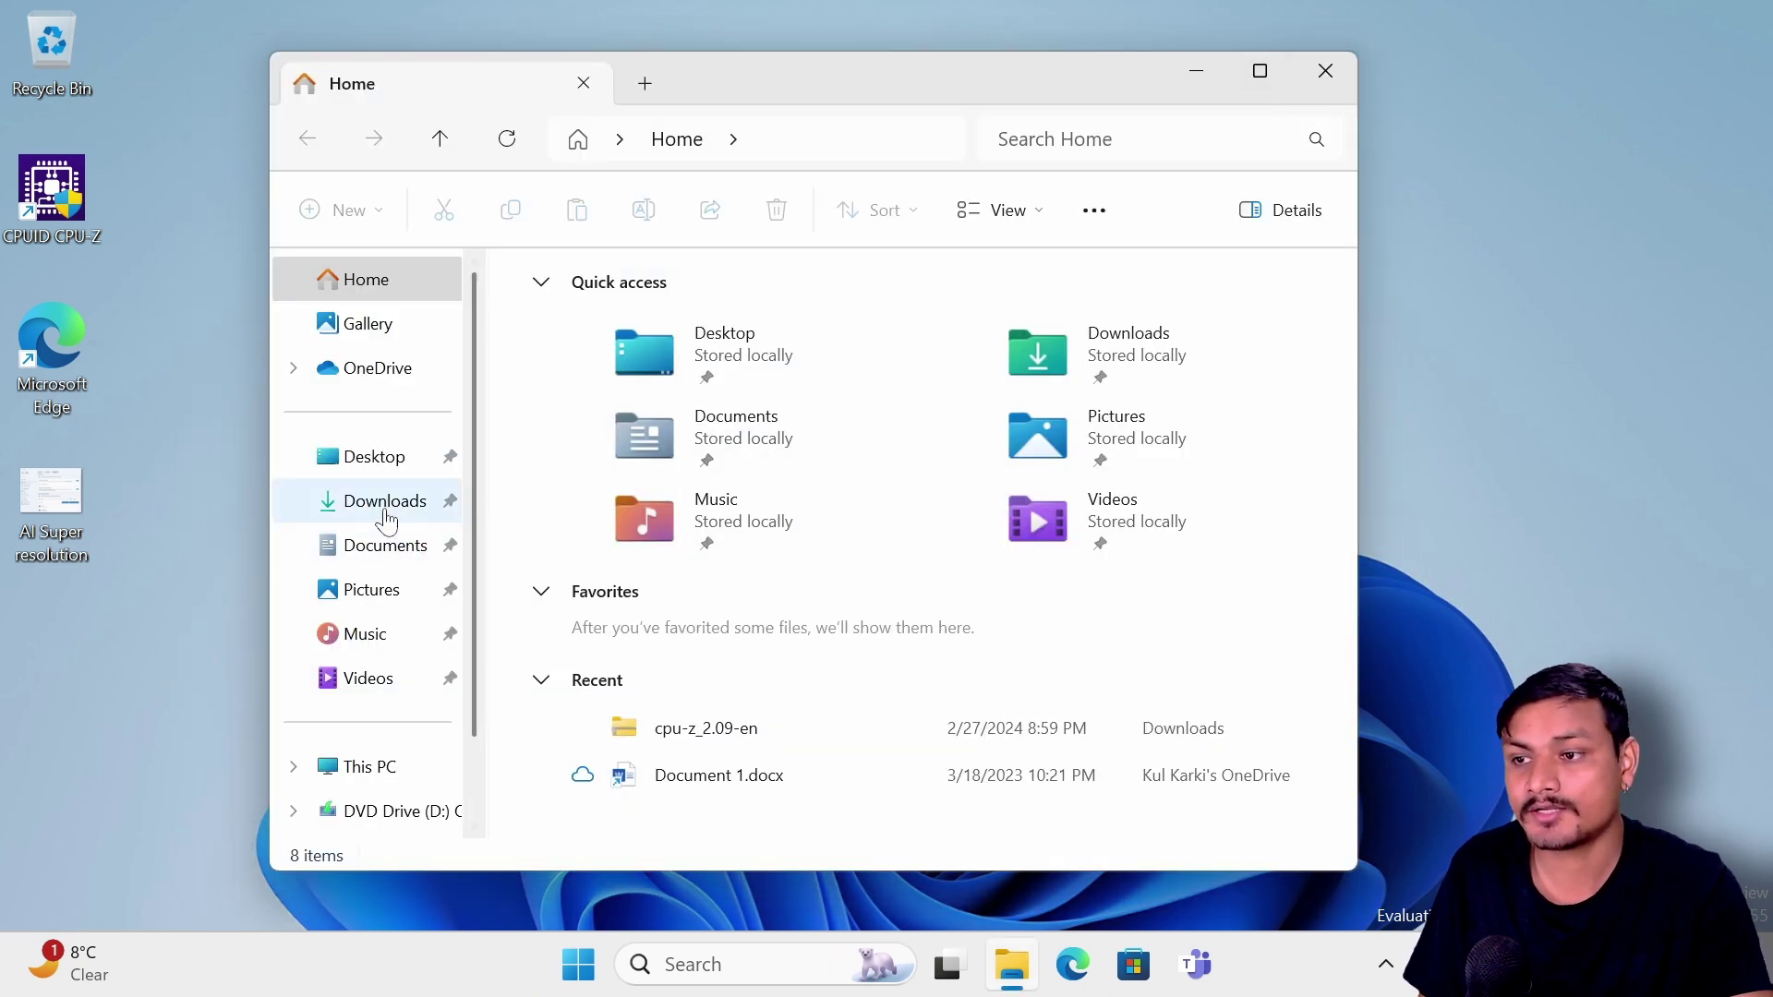
# - Open Downloads and view the actions menu for the new compressed cpu-z_2.09-en archive
pyautogui.click(365, 502)
pyautogui.click(633, 349)
pyautogui.rightClick(633, 348)
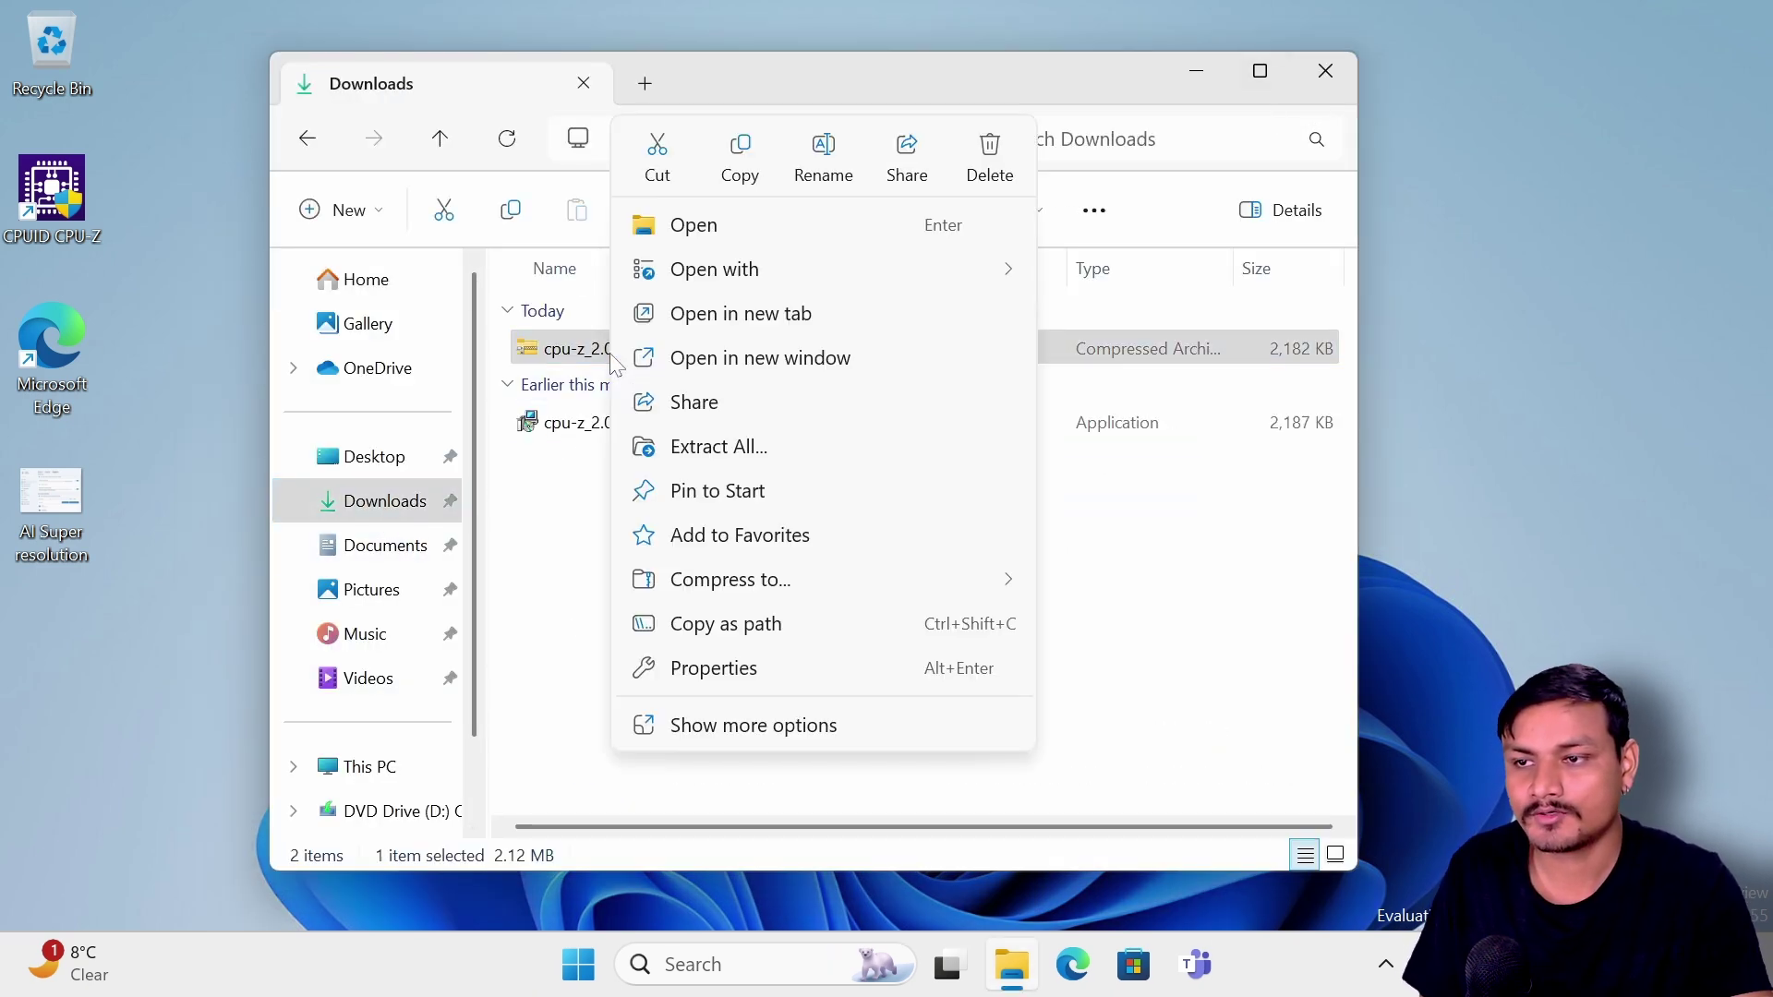
pyautogui.press('Escape')
pyautogui.click(567, 631)
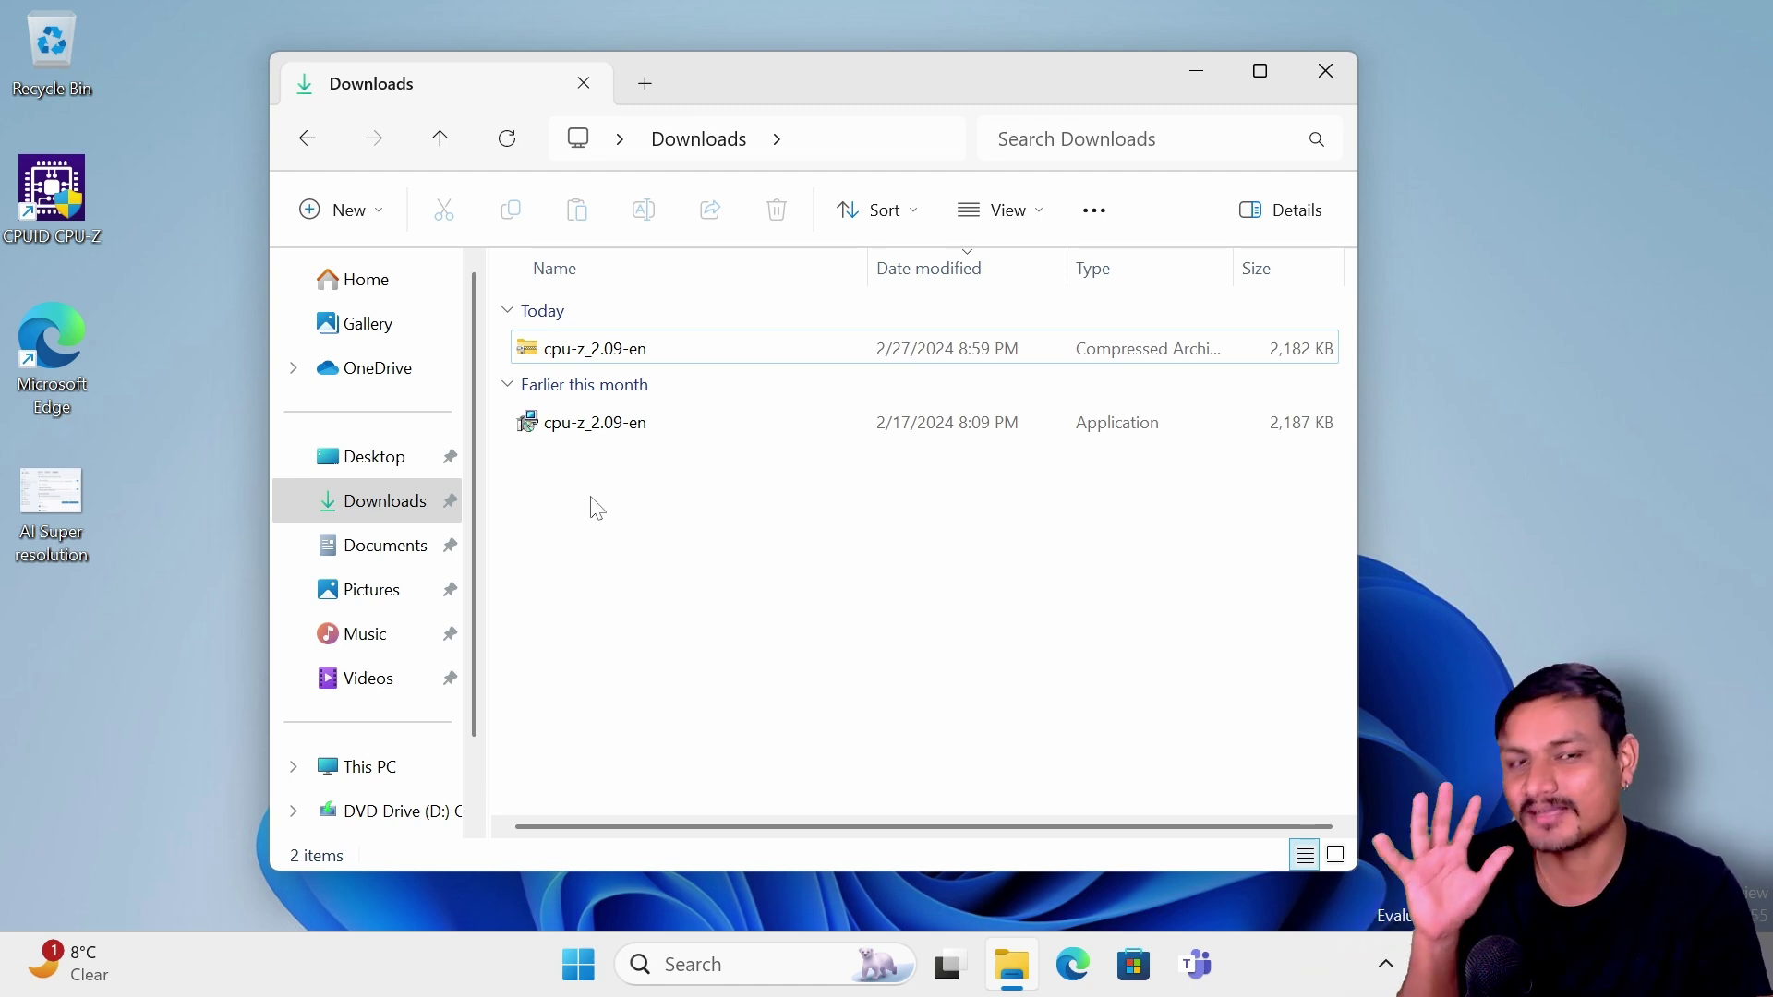
pyautogui.rightClick(602, 357)
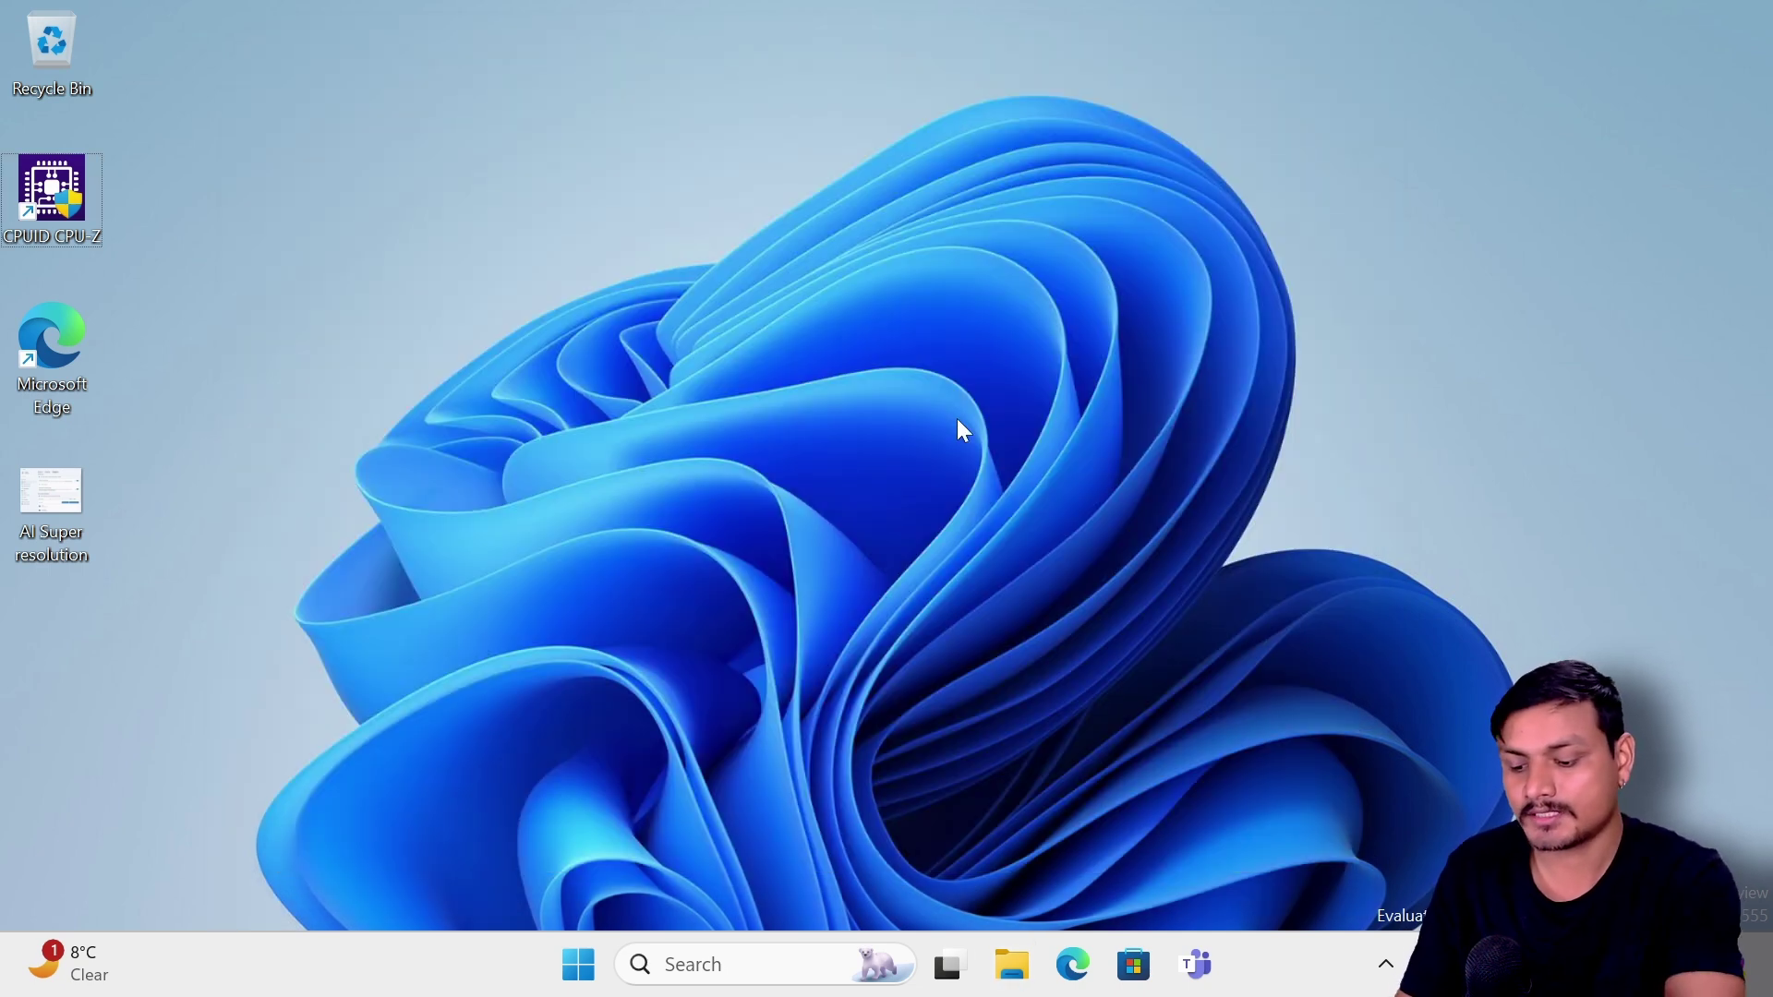
# - Show the full-screen crosshair pointer locator with Win+Alt+P
pyautogui.press('super+alt+p')
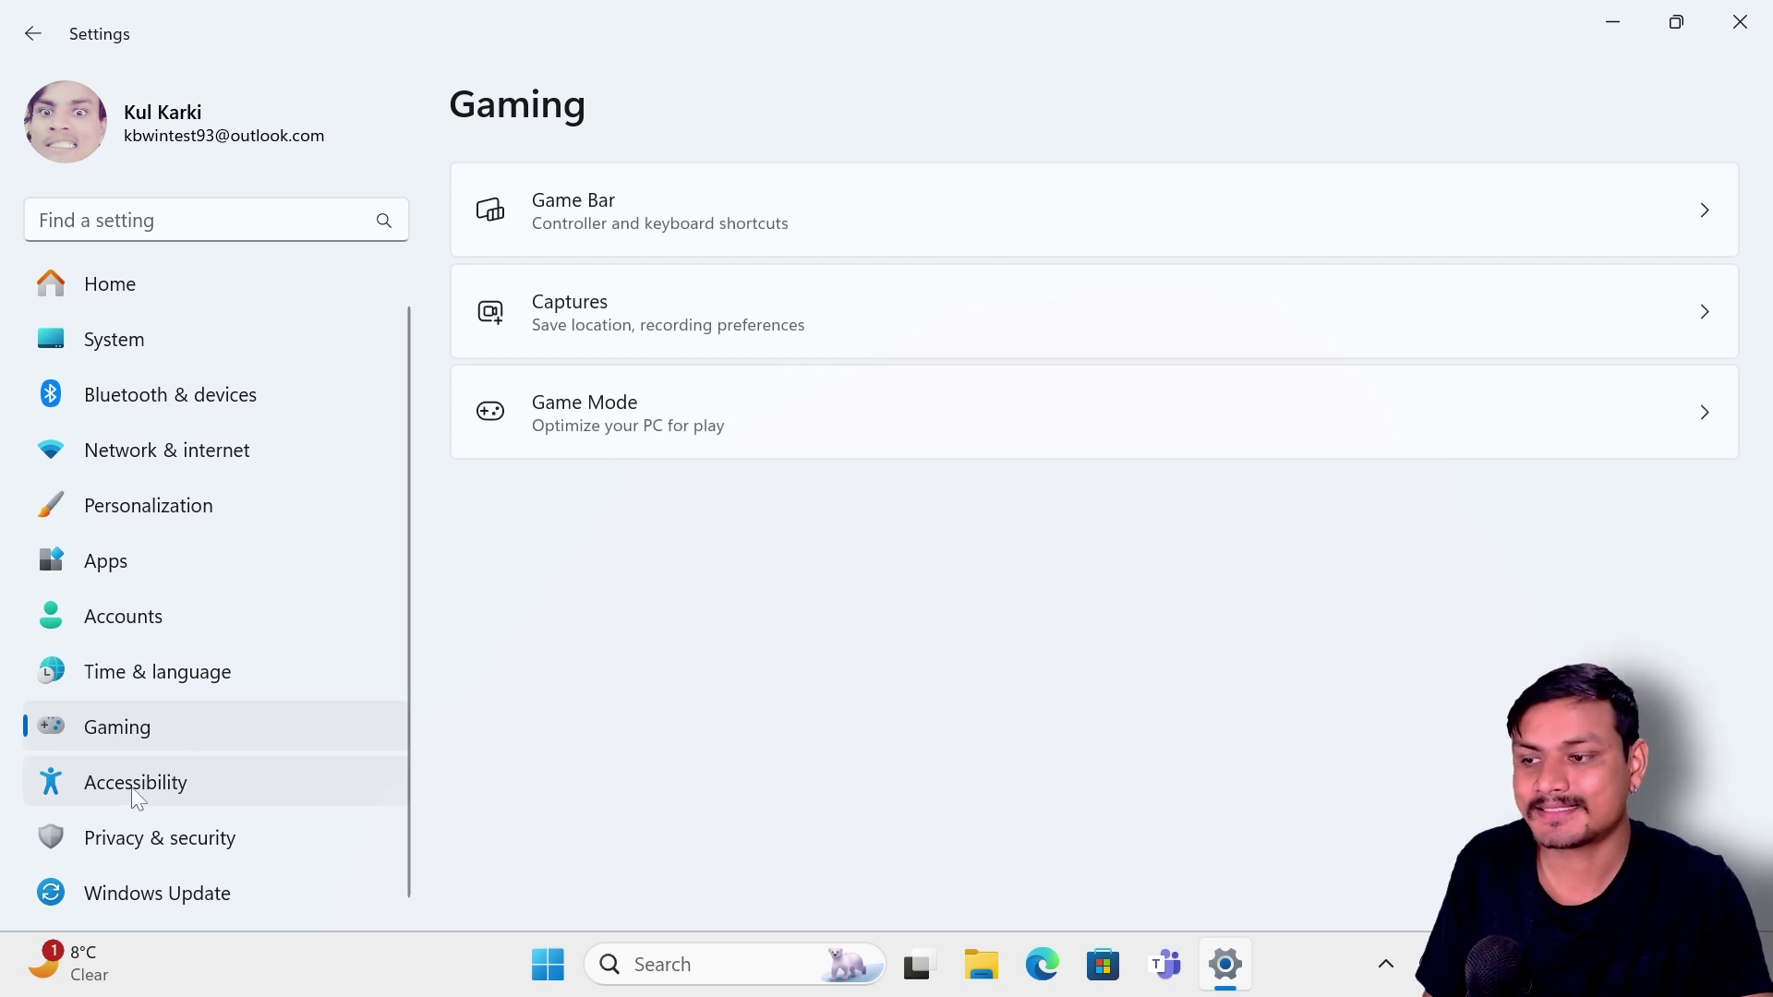
# - Go to Accessibility > Mouse pointer and touch and toggle the pointer indicator on and off
pyautogui.click(135, 792)
pyautogui.scroll(-2, 665, 568)
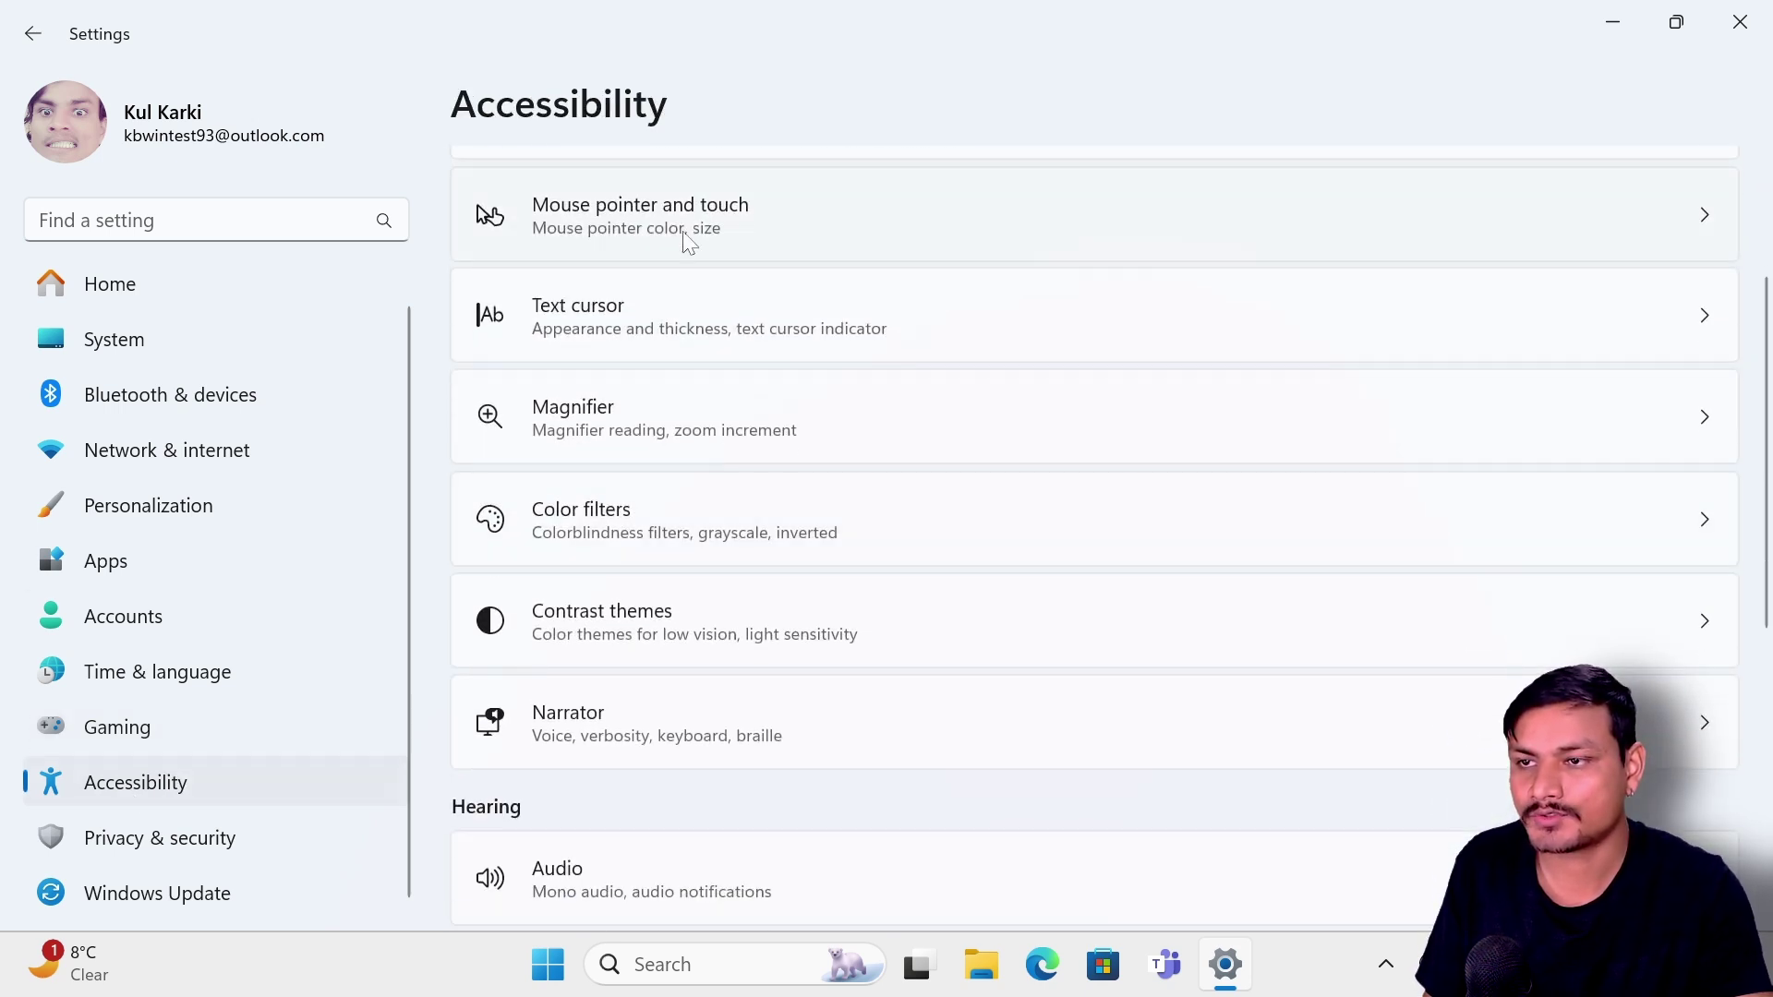
pyautogui.click(665, 232)
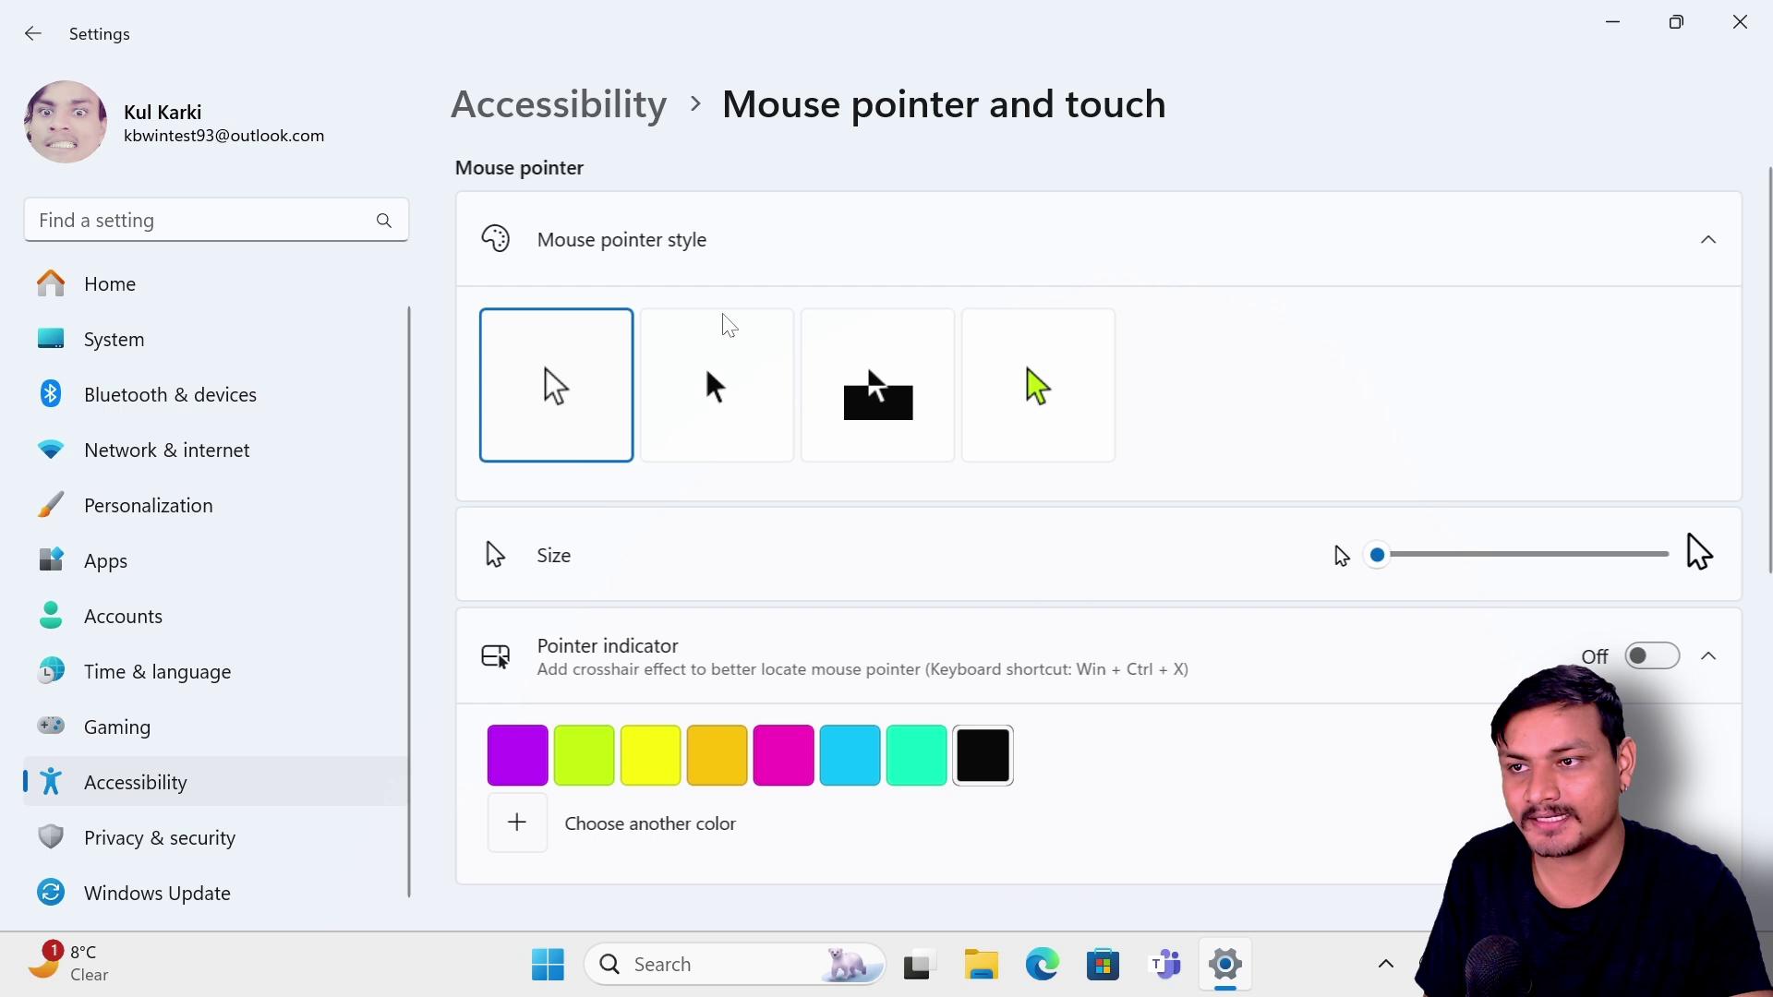
pyautogui.scroll(-2, 901, 600)
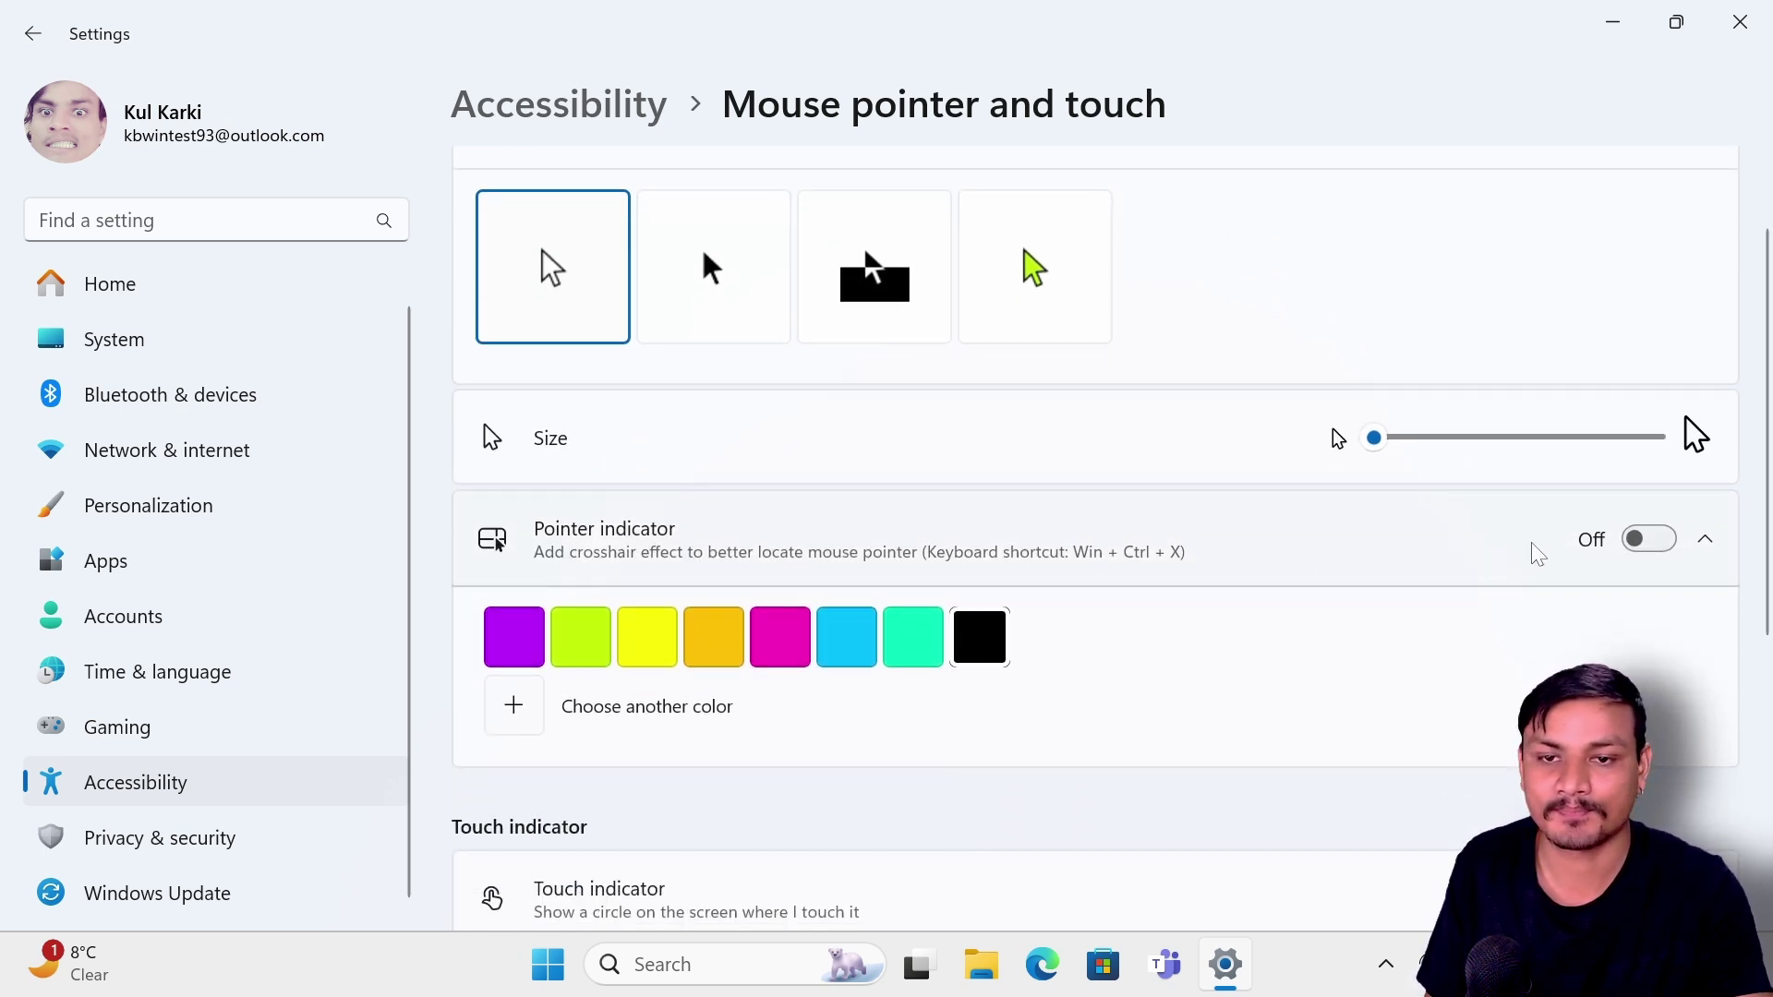
pyautogui.click(1653, 545)
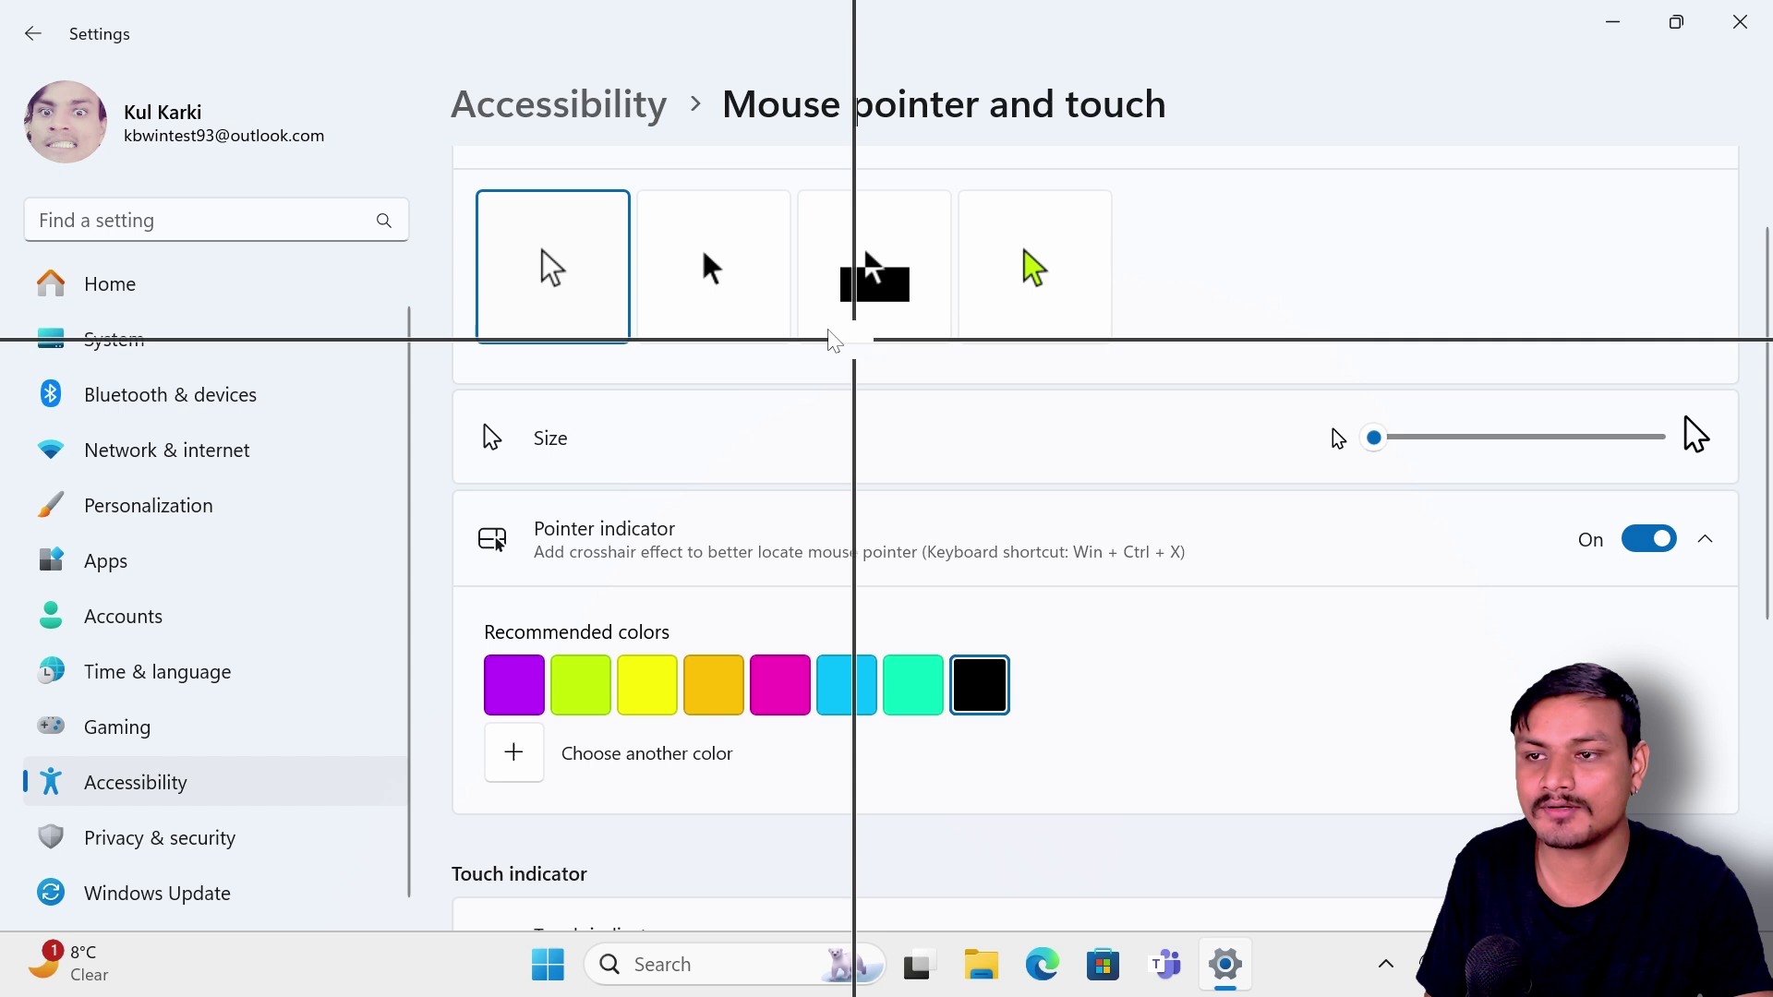
pyautogui.click(1651, 541)
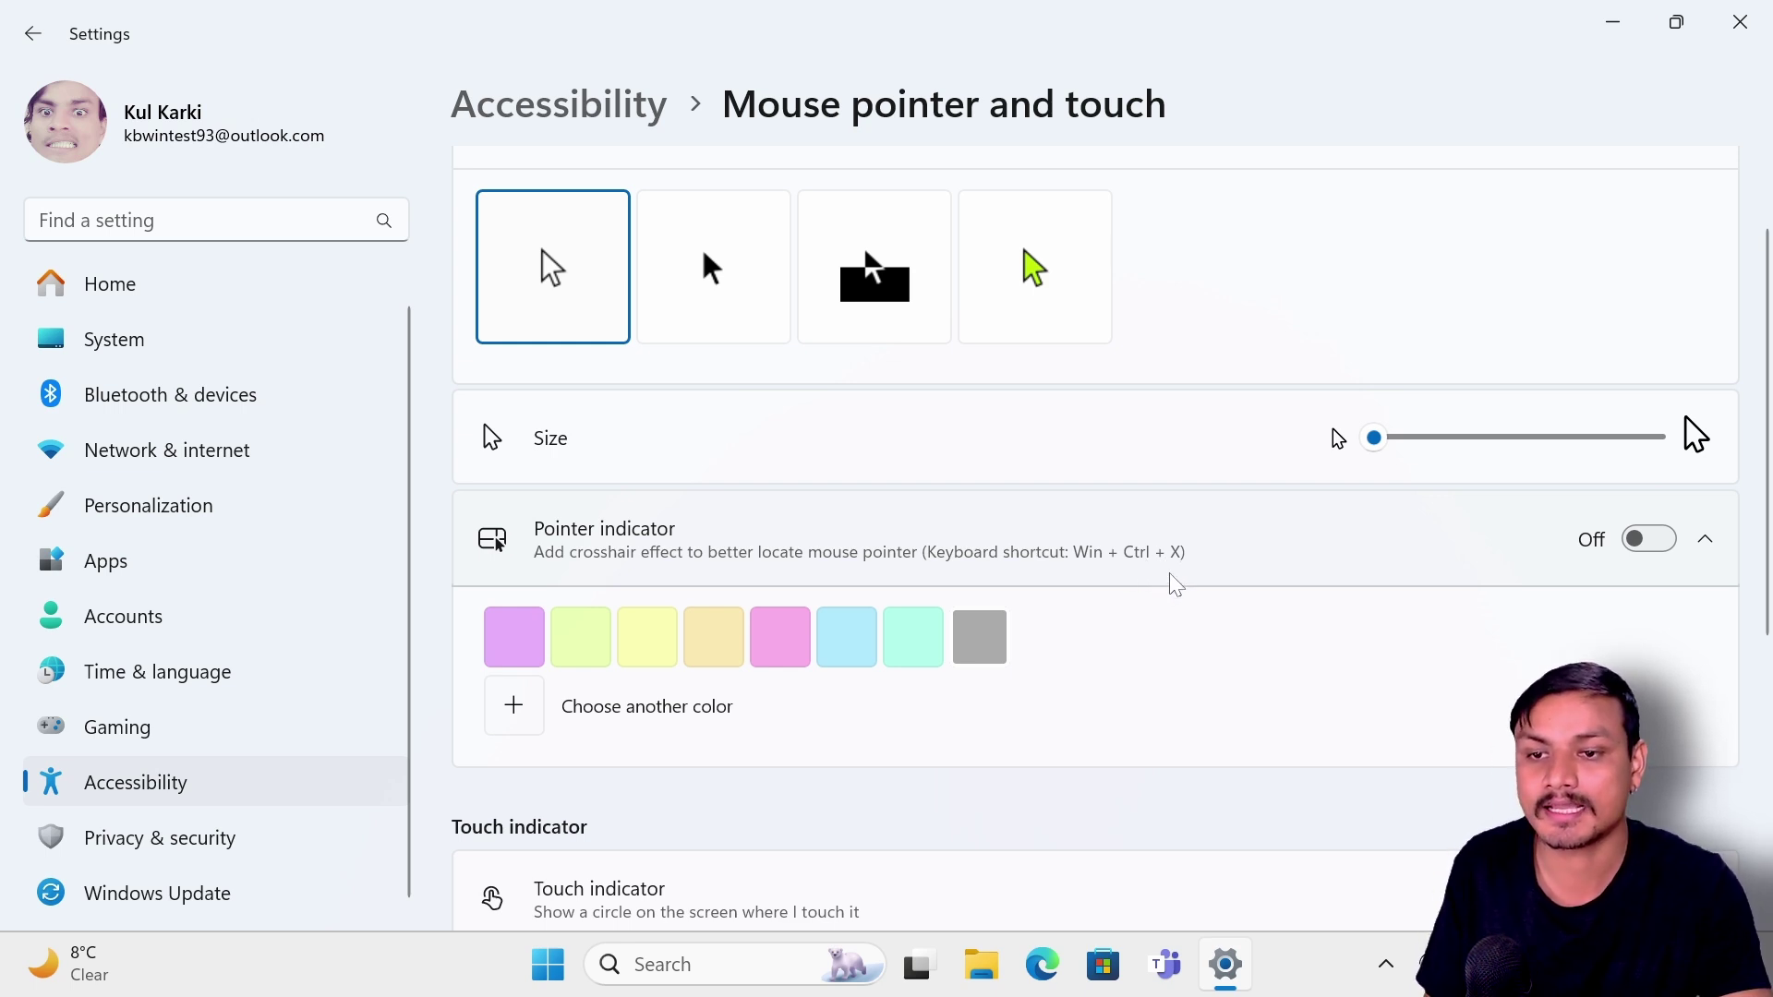
# - Re-enable the pointer indicator, try cyan and magenta crosshairs, settle on purple, then switch it off
pyautogui.click(1641, 540)
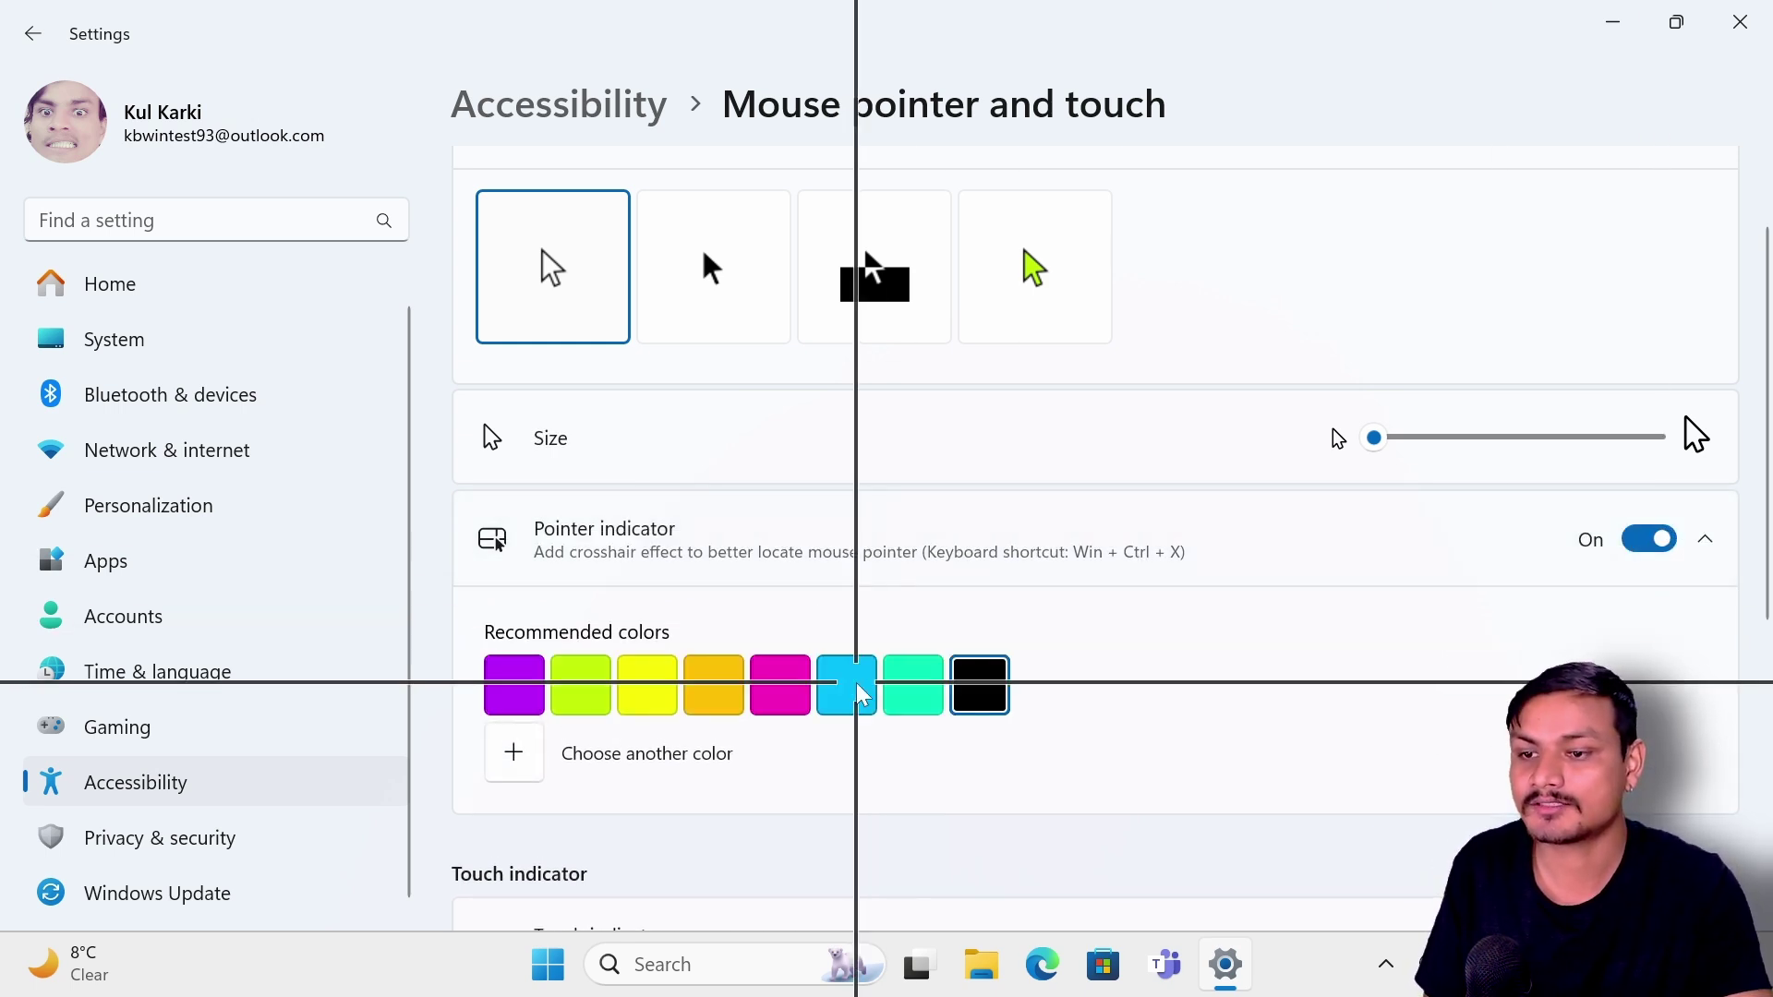
pyautogui.click(843, 700)
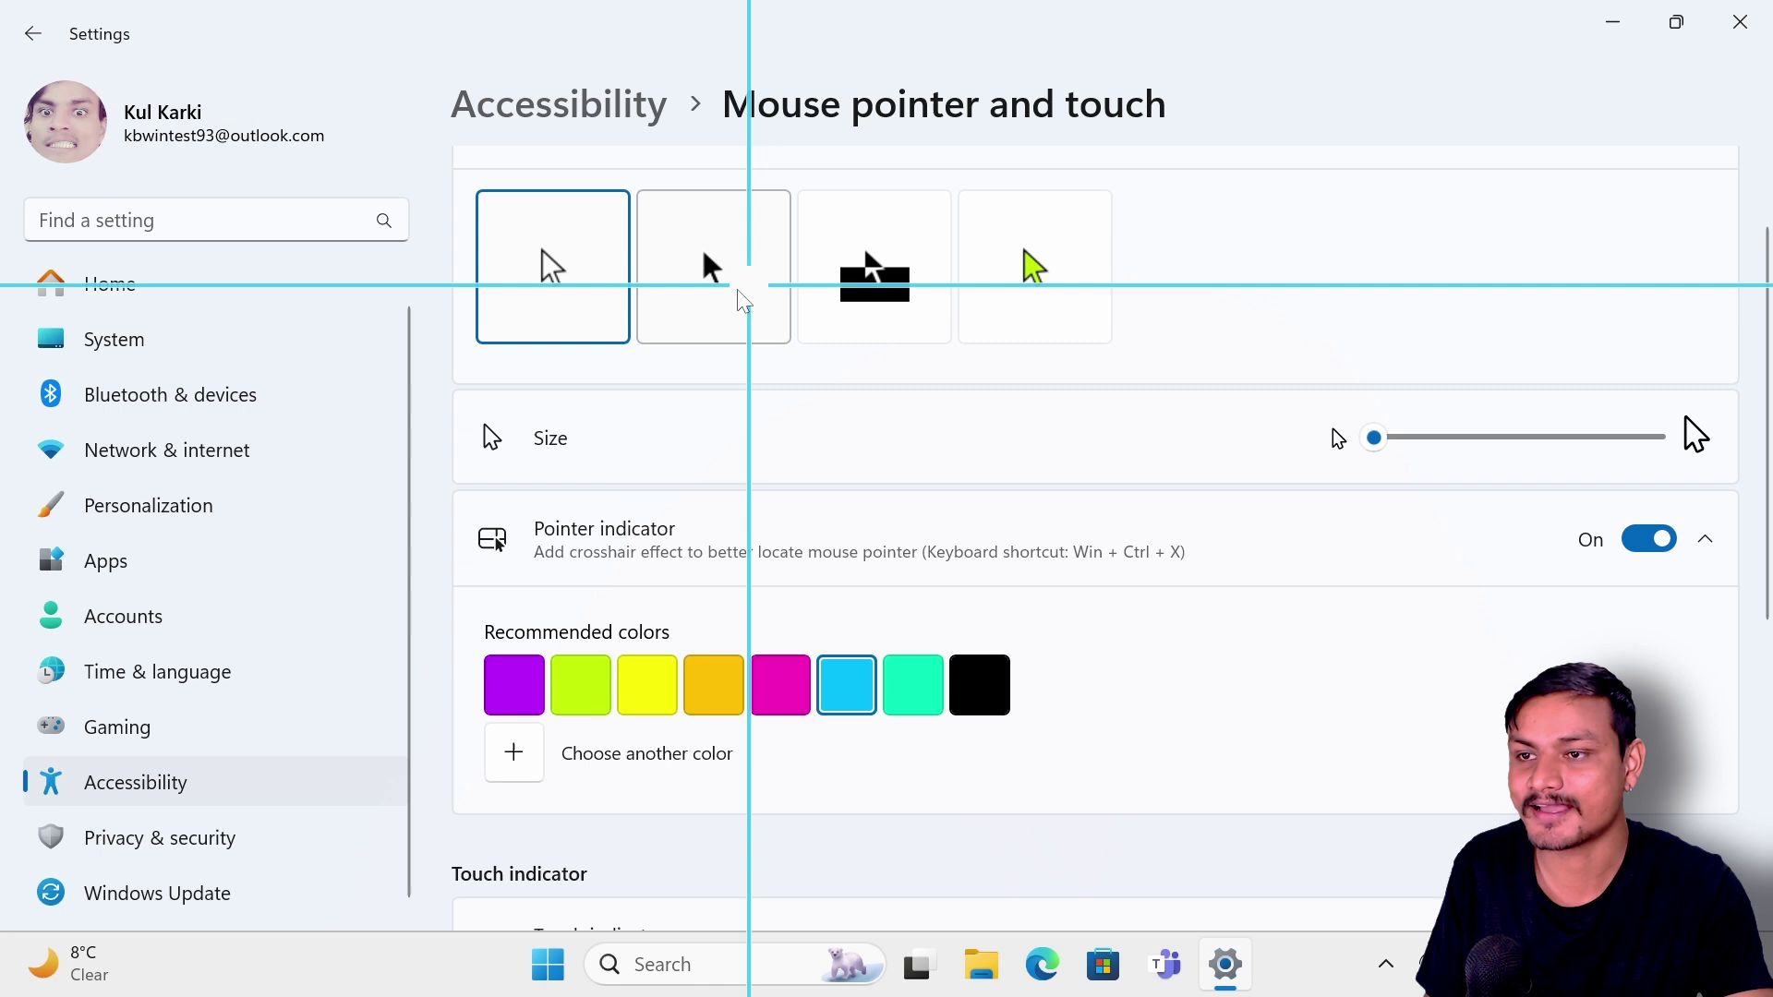
pyautogui.click(777, 688)
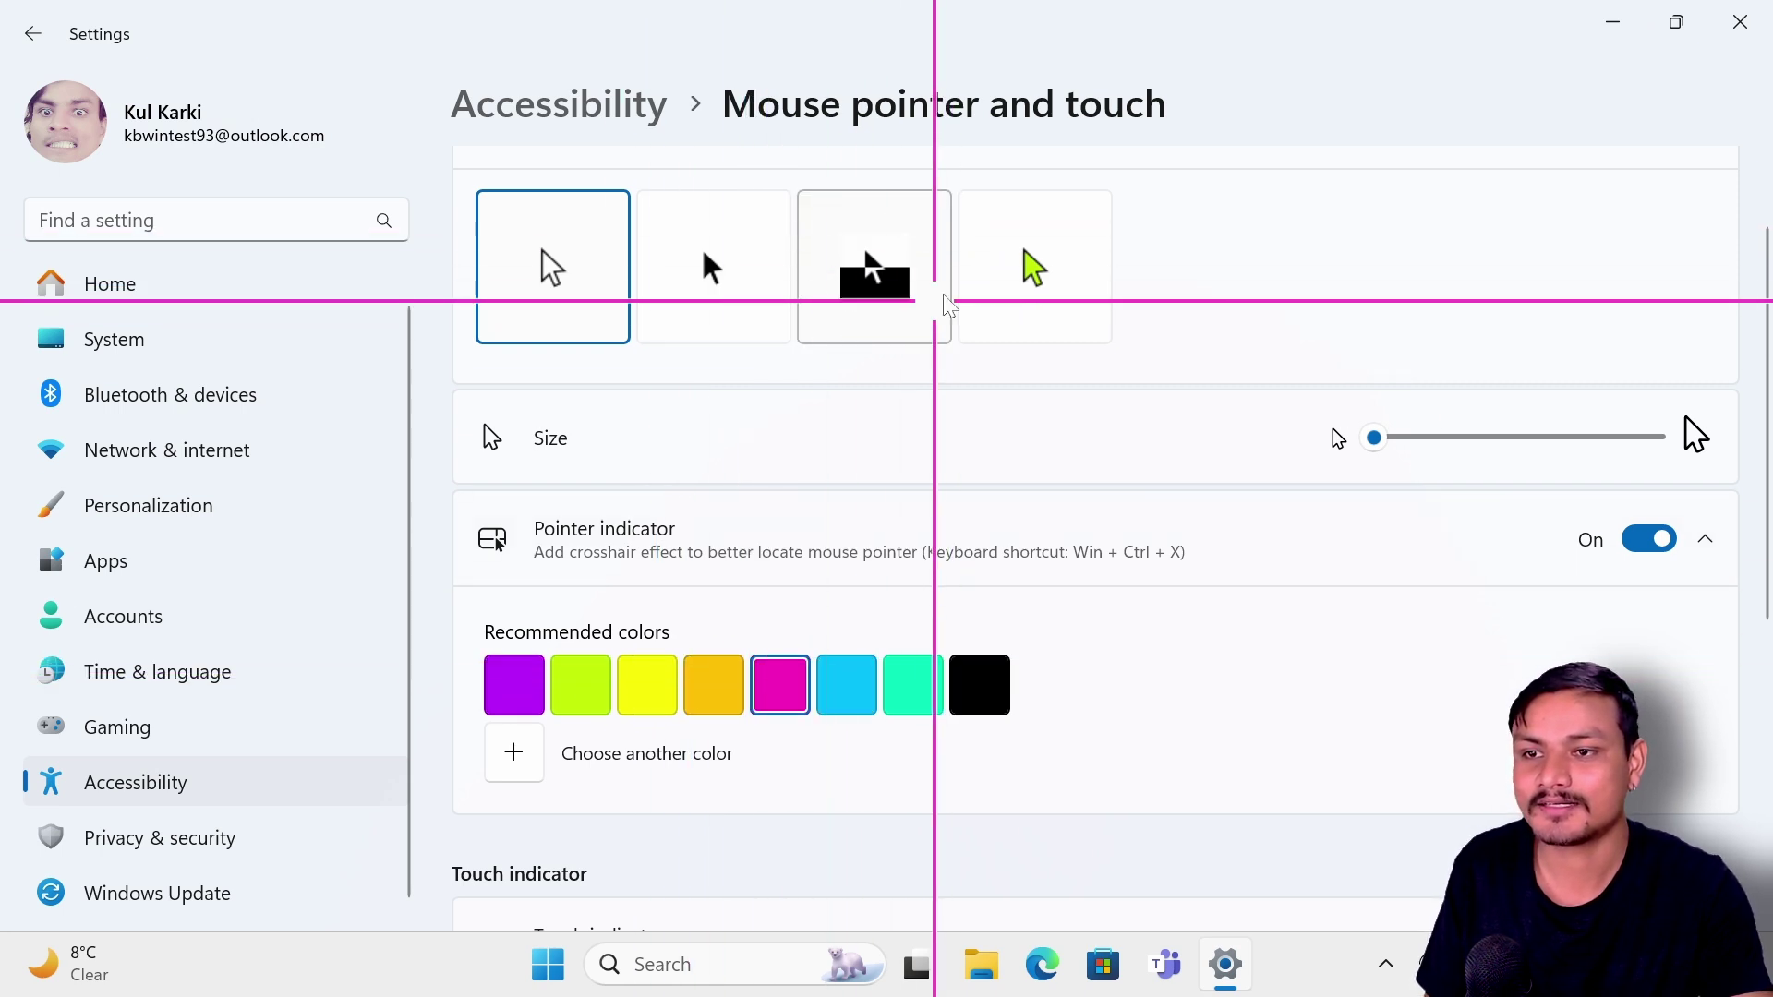
pyautogui.click(533, 691)
pyautogui.click(843, 688)
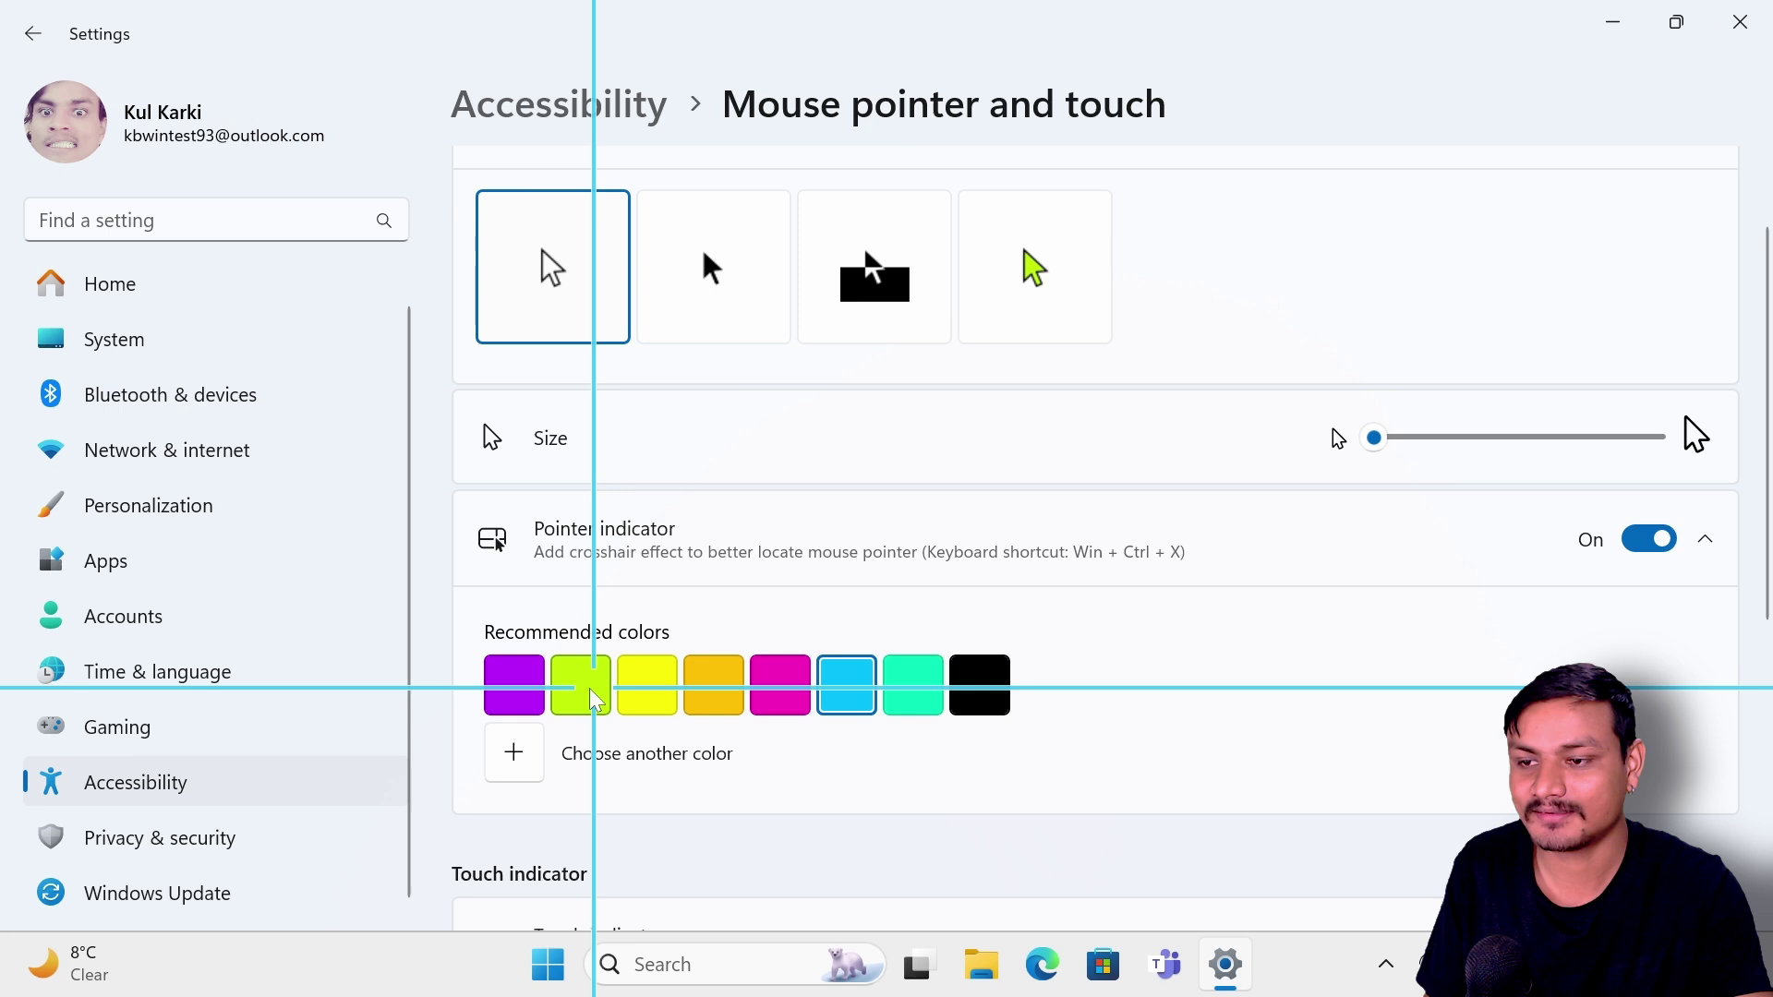
pyautogui.click(515, 689)
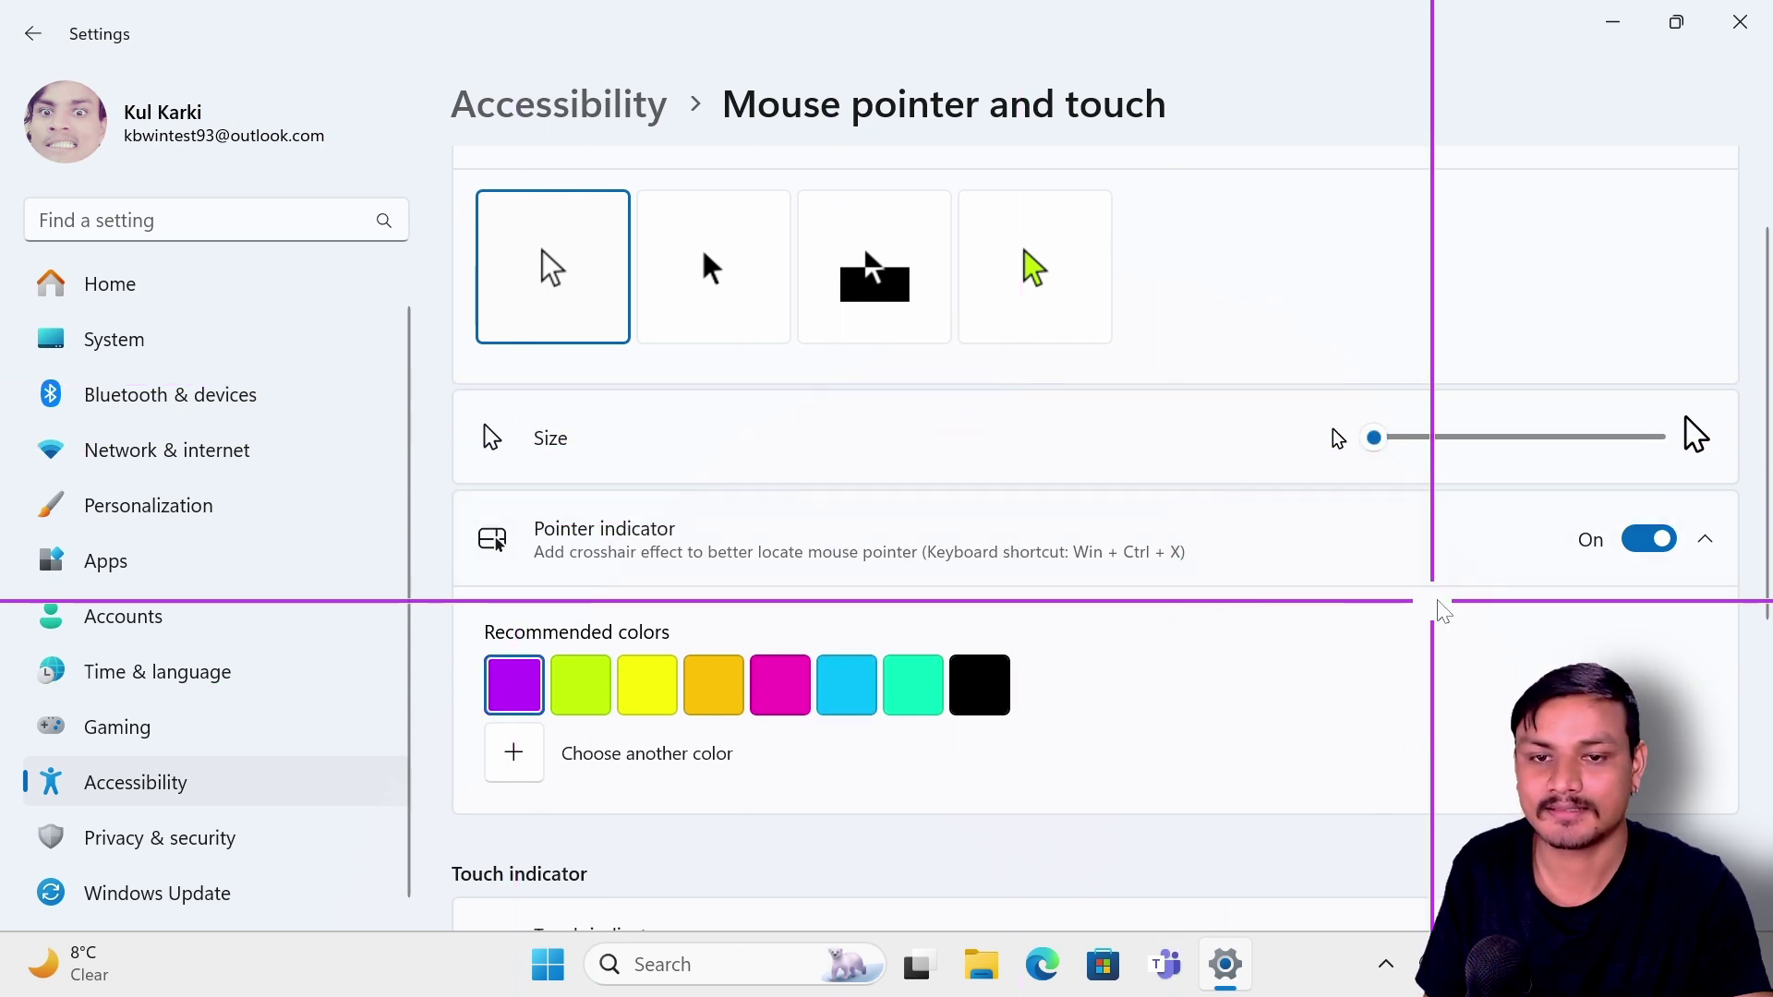
pyautogui.click(1651, 541)
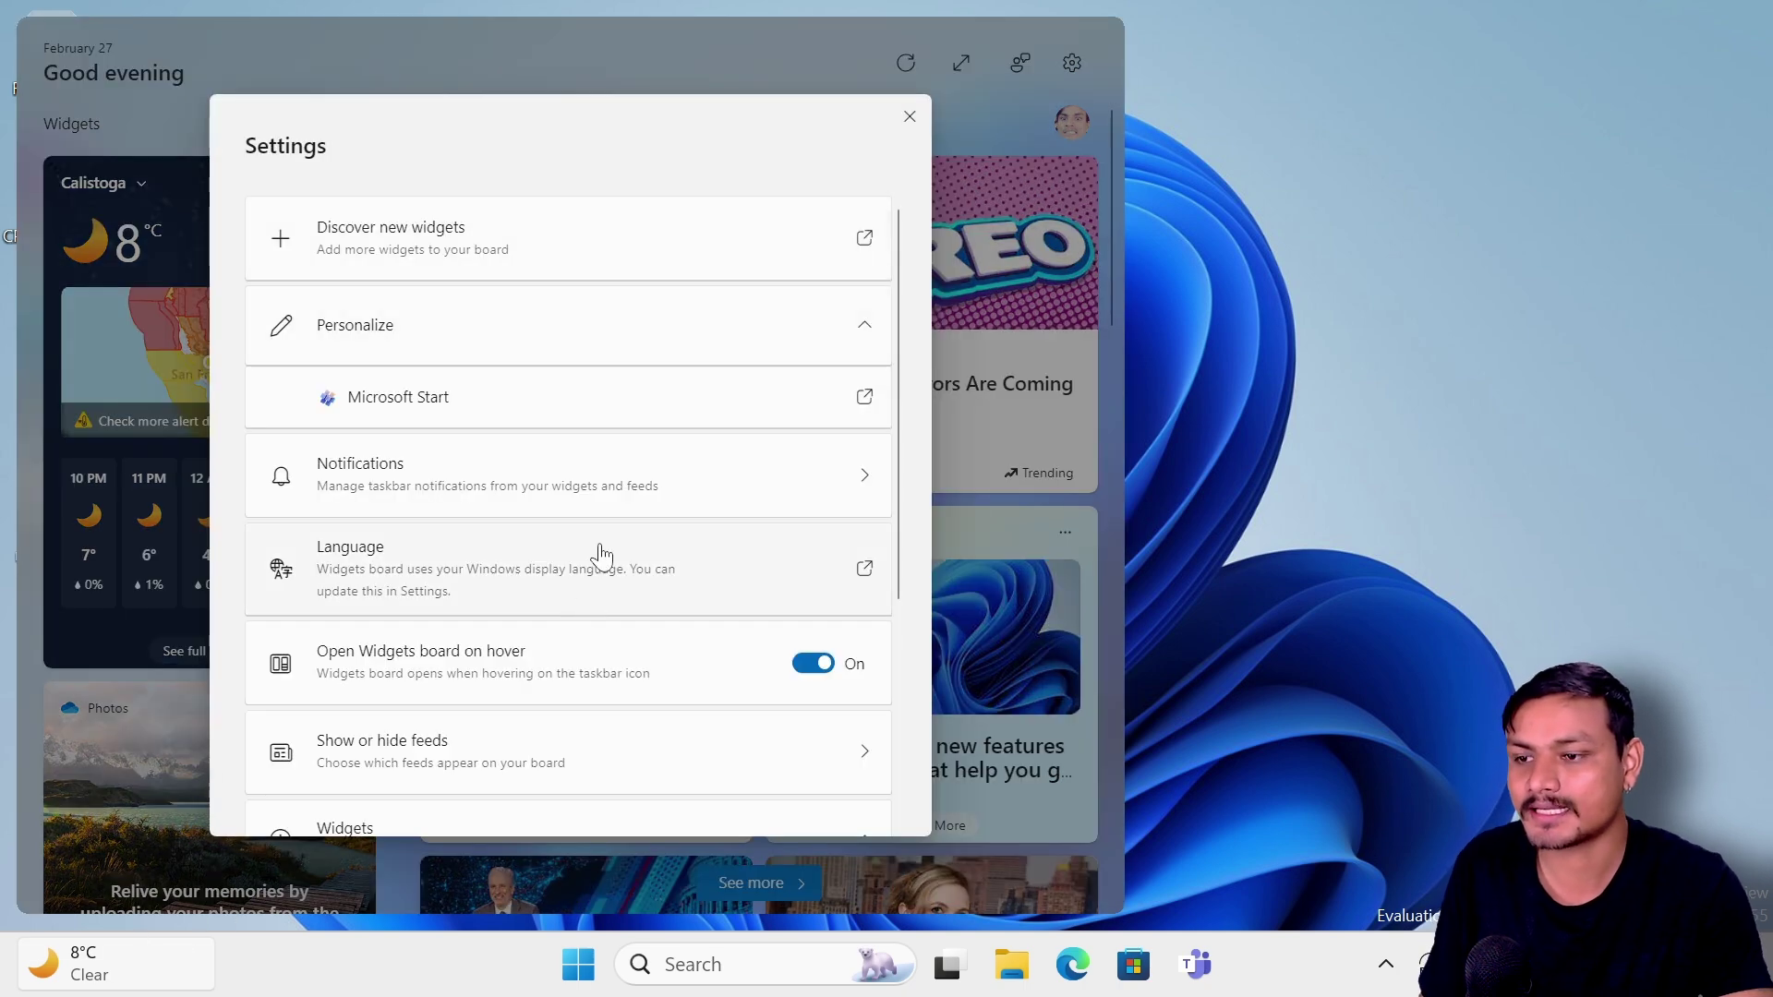
# - Switch off the Microsoft Start feed under Show or hide feeds and confirm Turn off
pyautogui.scroll(-3, 554, 508)
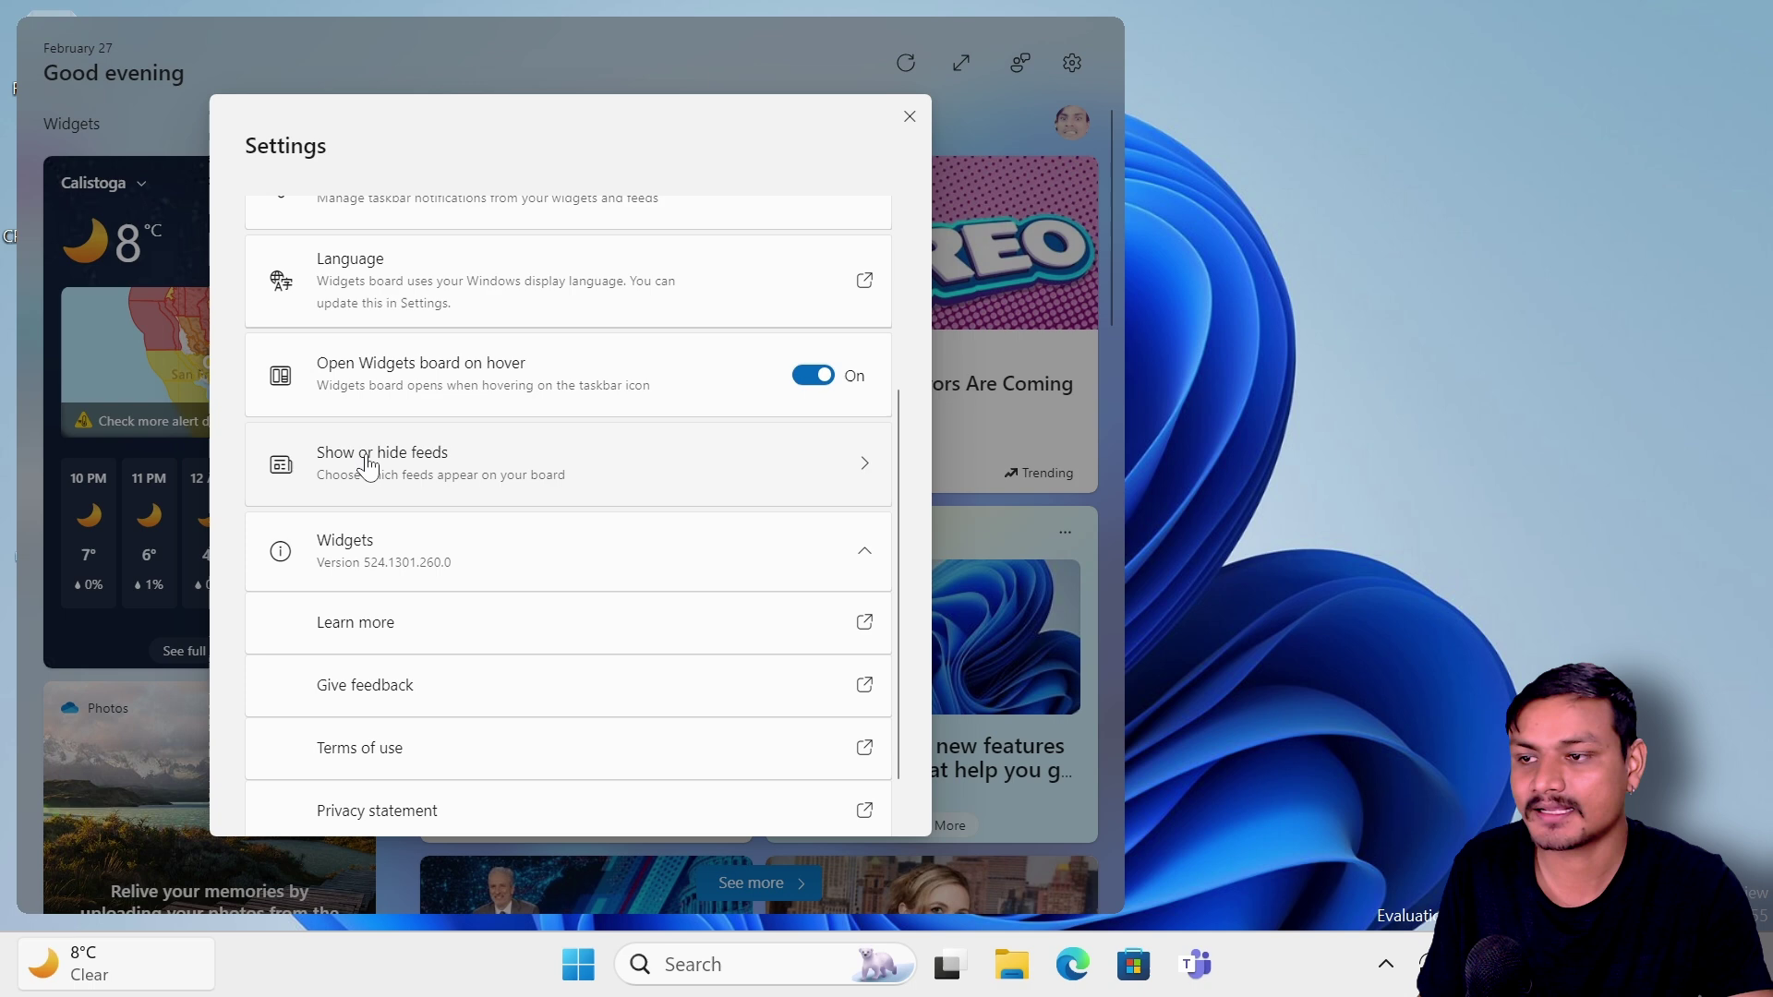
pyautogui.click(418, 475)
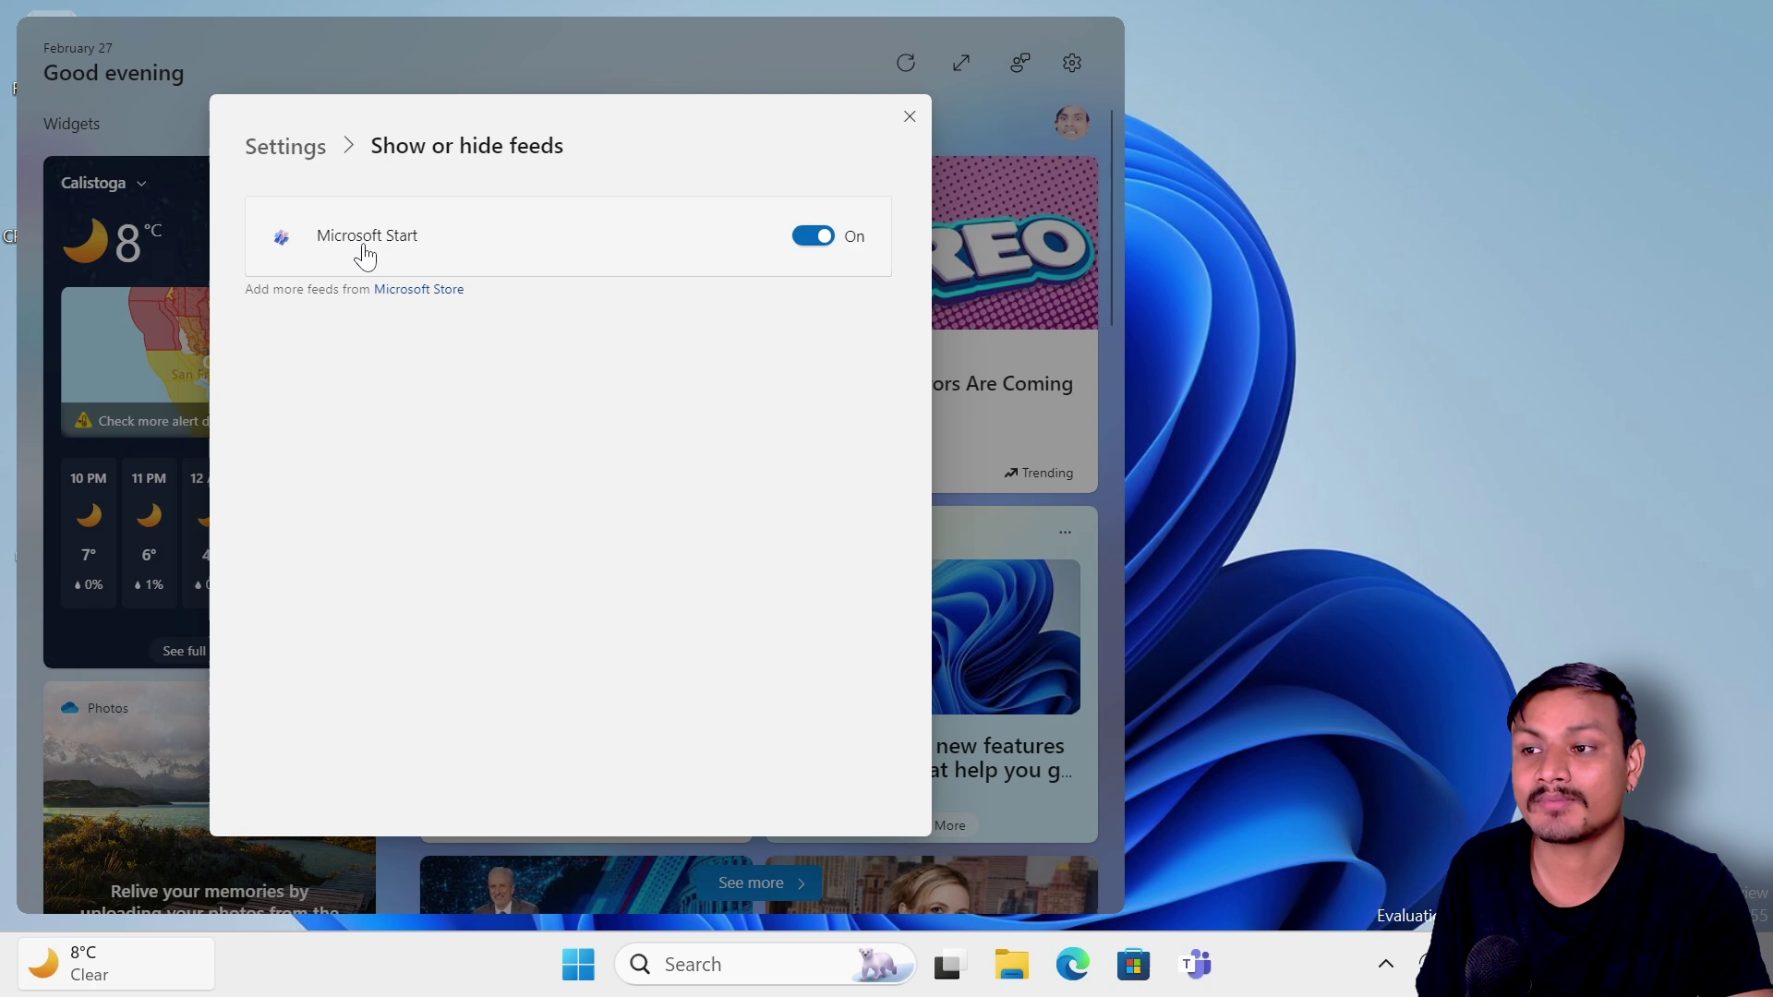
pyautogui.click(825, 242)
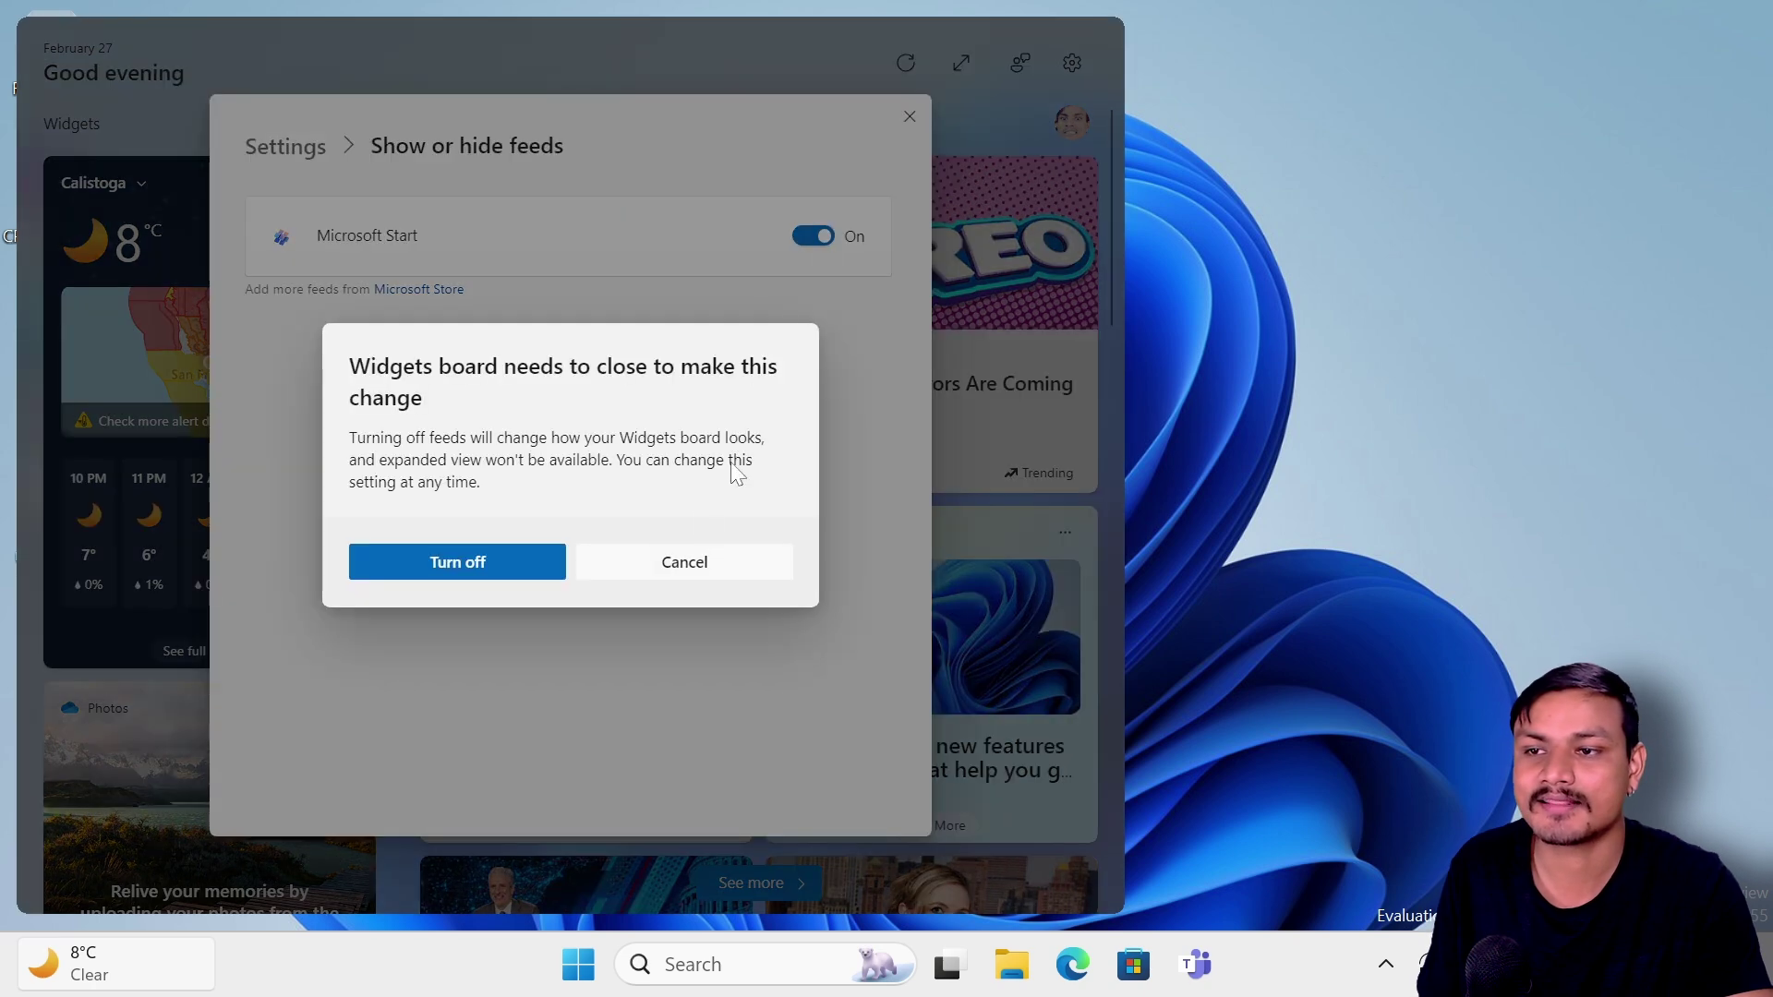
pyautogui.click(507, 565)
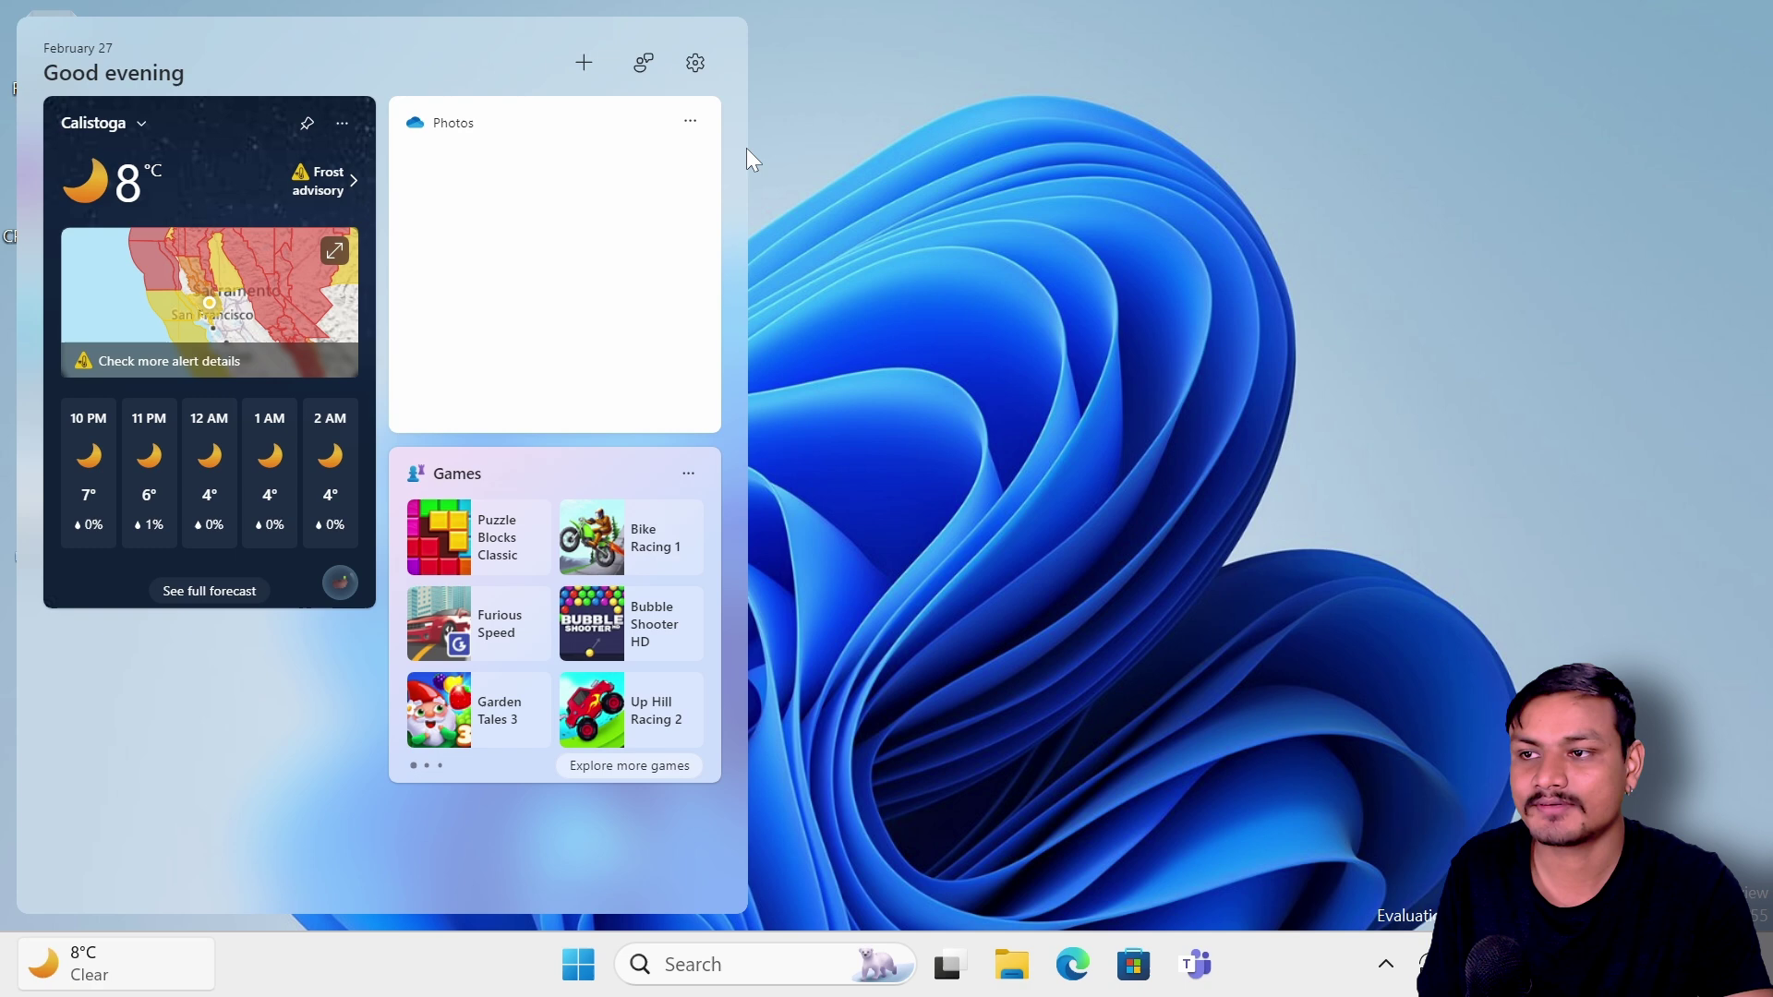
# - Pin the Outlook Calendar widget (February 2024) to the Widgets board
pyautogui.click(583, 63)
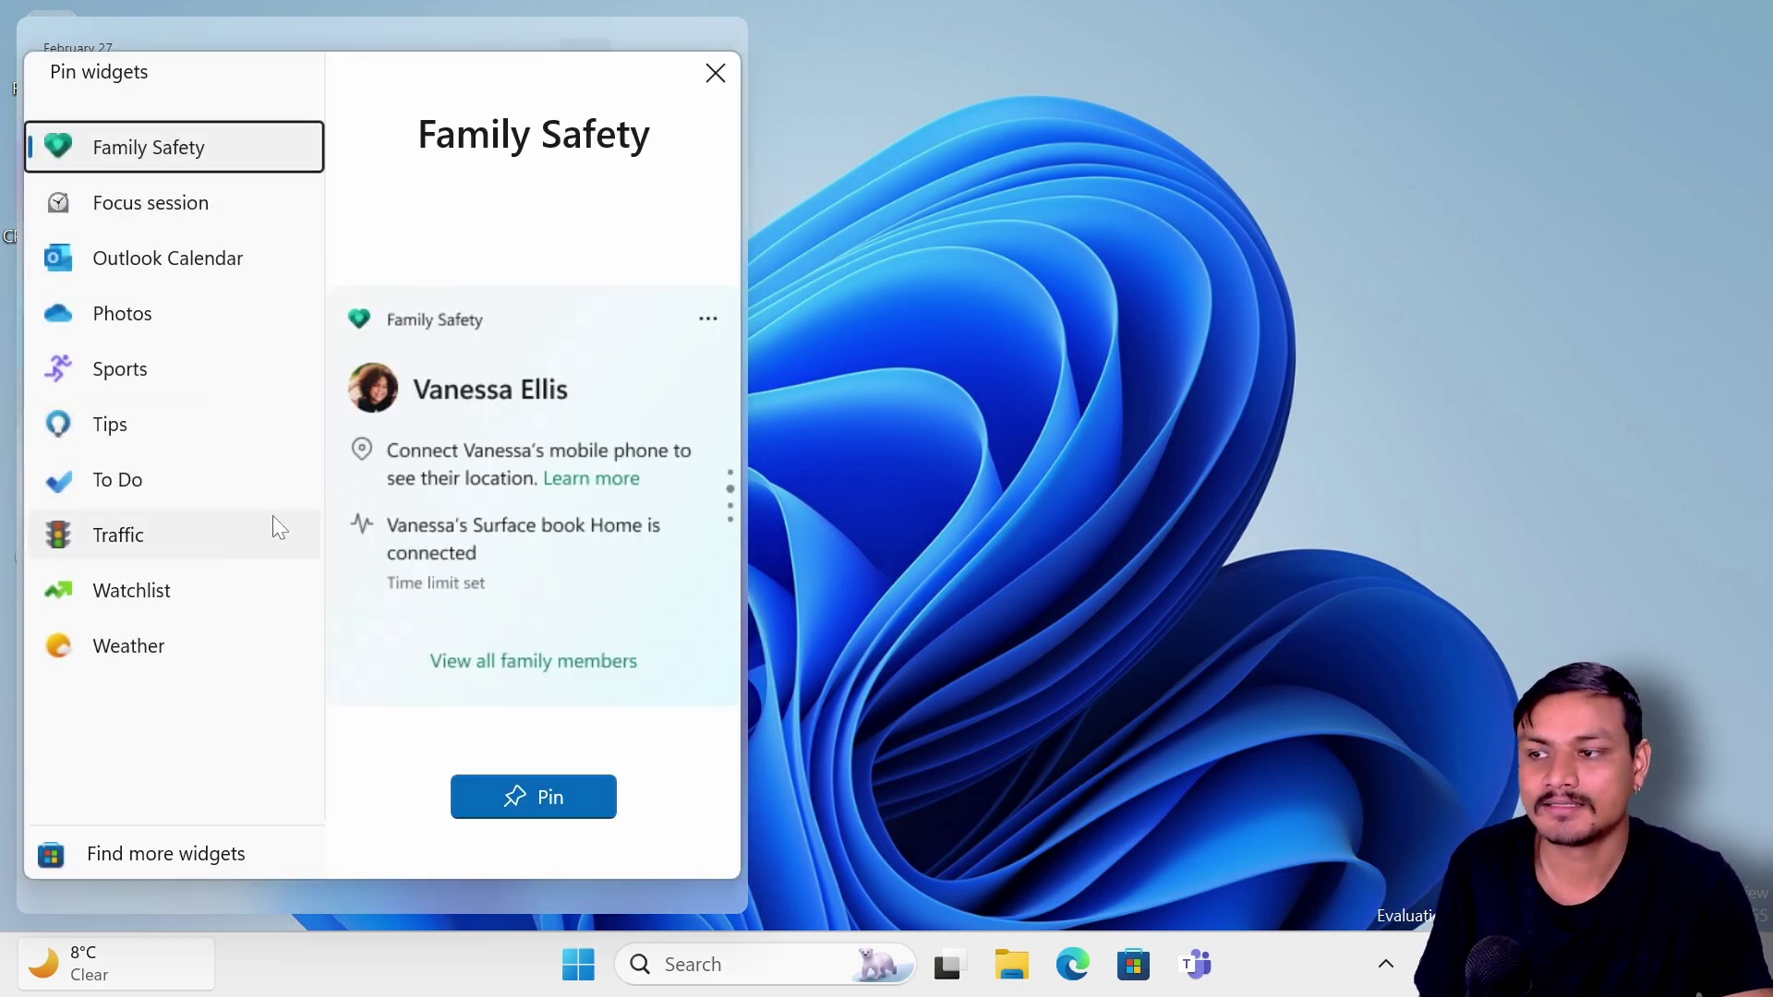
pyautogui.click(198, 266)
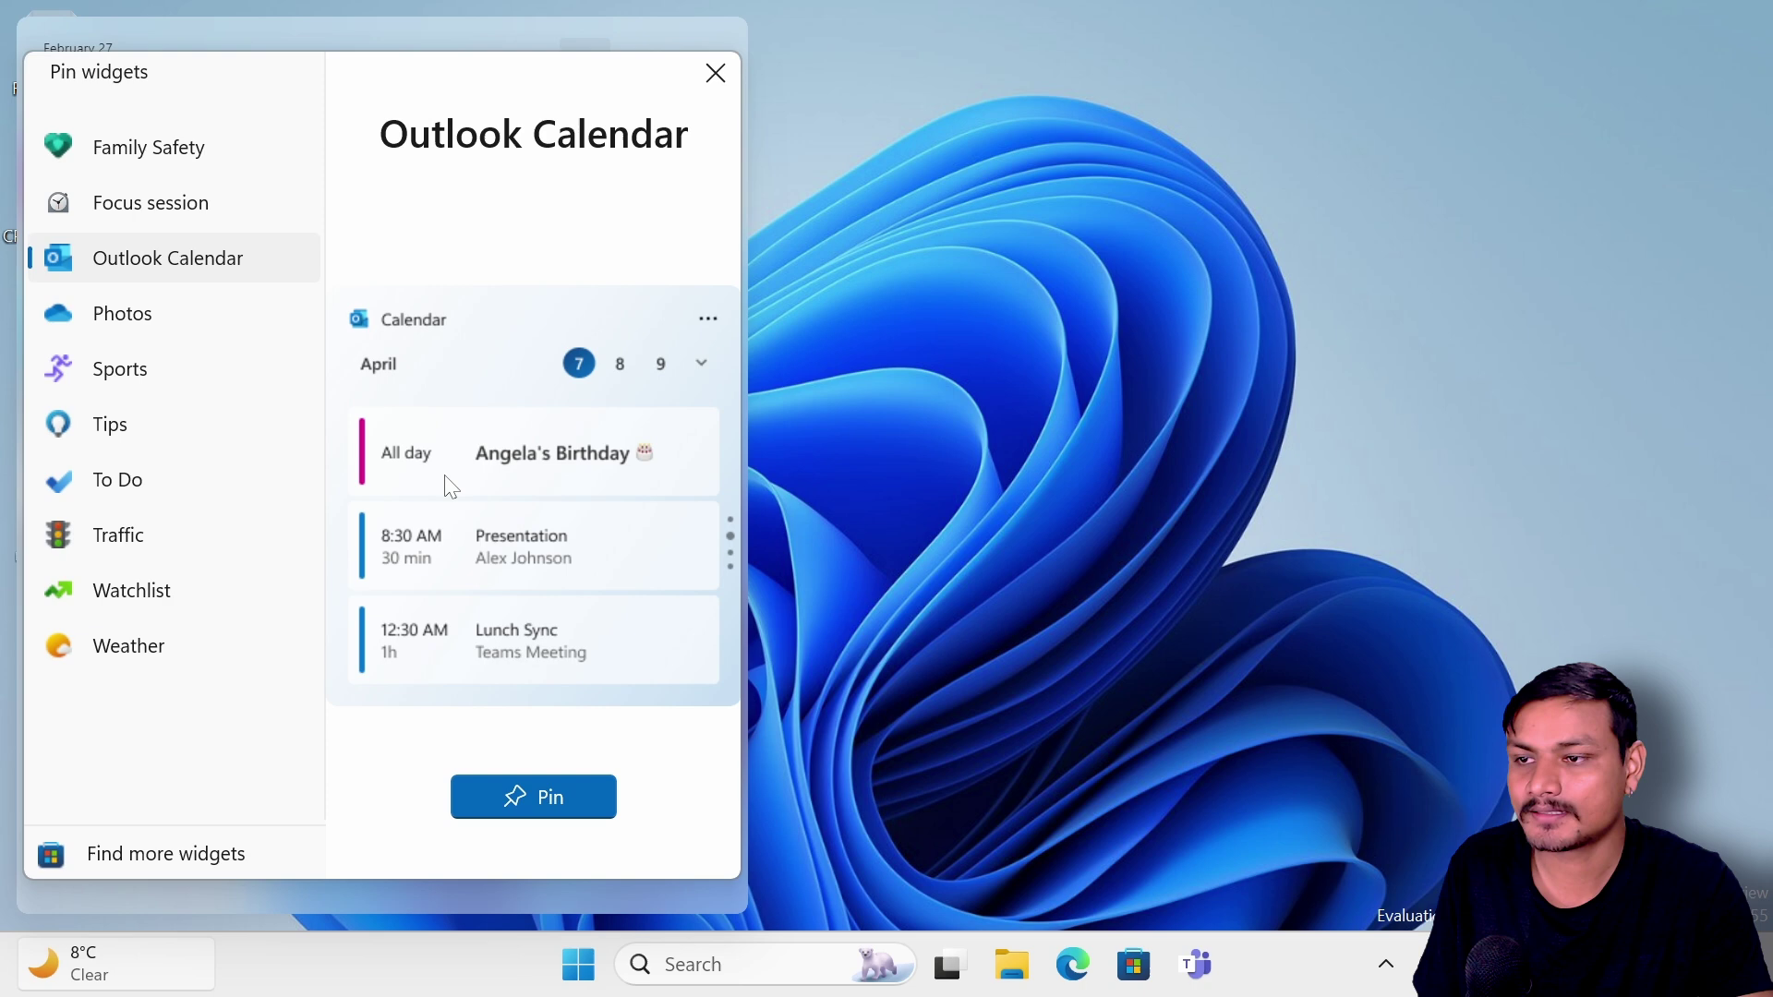
pyautogui.click(533, 797)
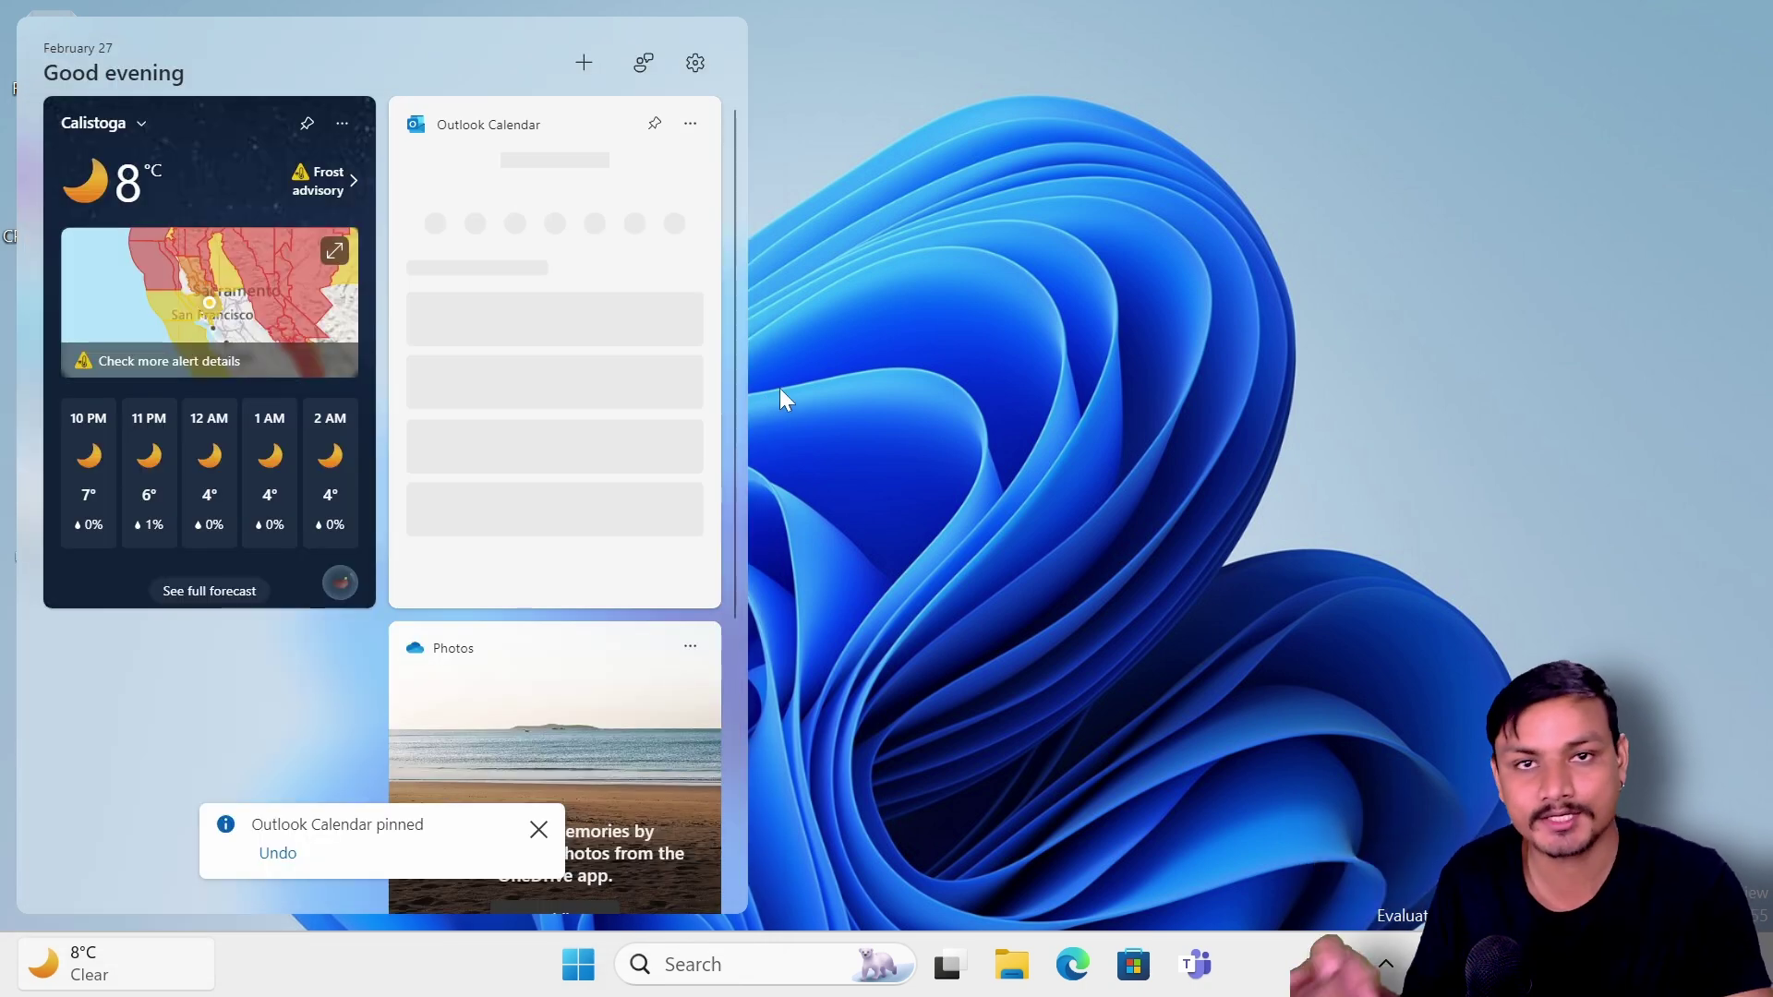
pyautogui.scroll(-5, 558, 536)
pyautogui.scroll(5, 558, 535)
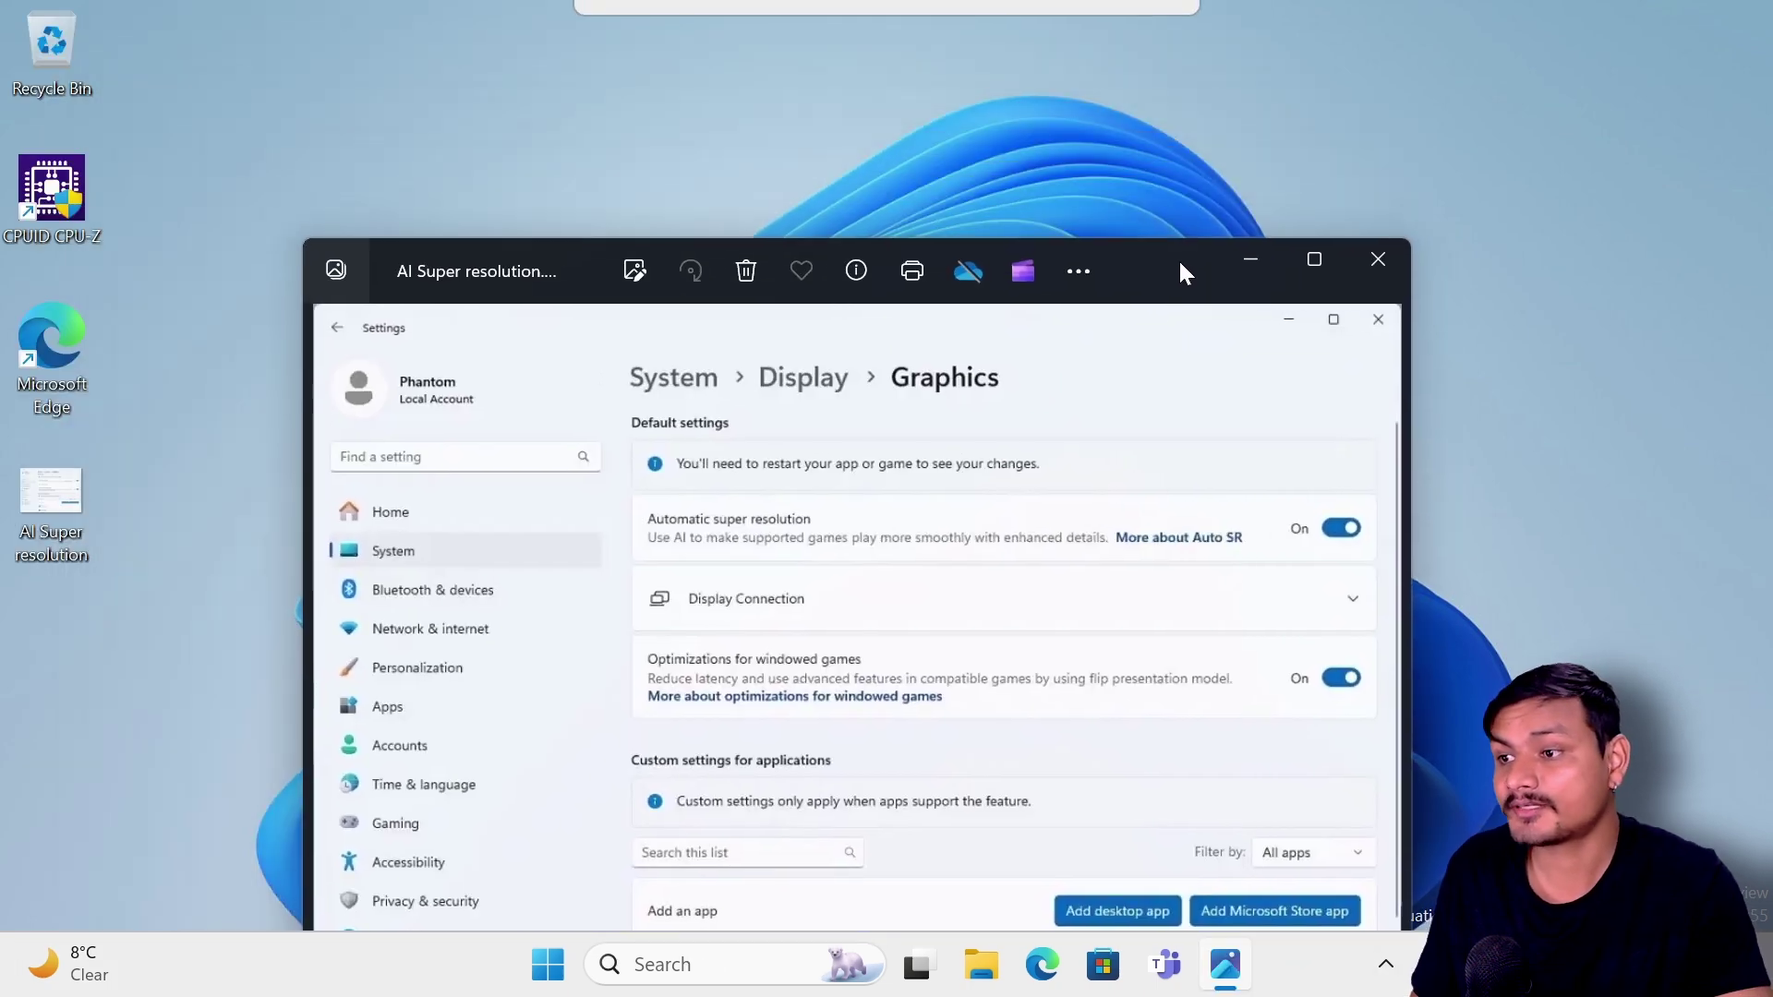
# - View AI Super resolution.webp maximized in Photos, restoring and re-maximizing it, then close Photos
pyautogui.moveTo(1179, 259); pyautogui.dragTo(1115, 93)
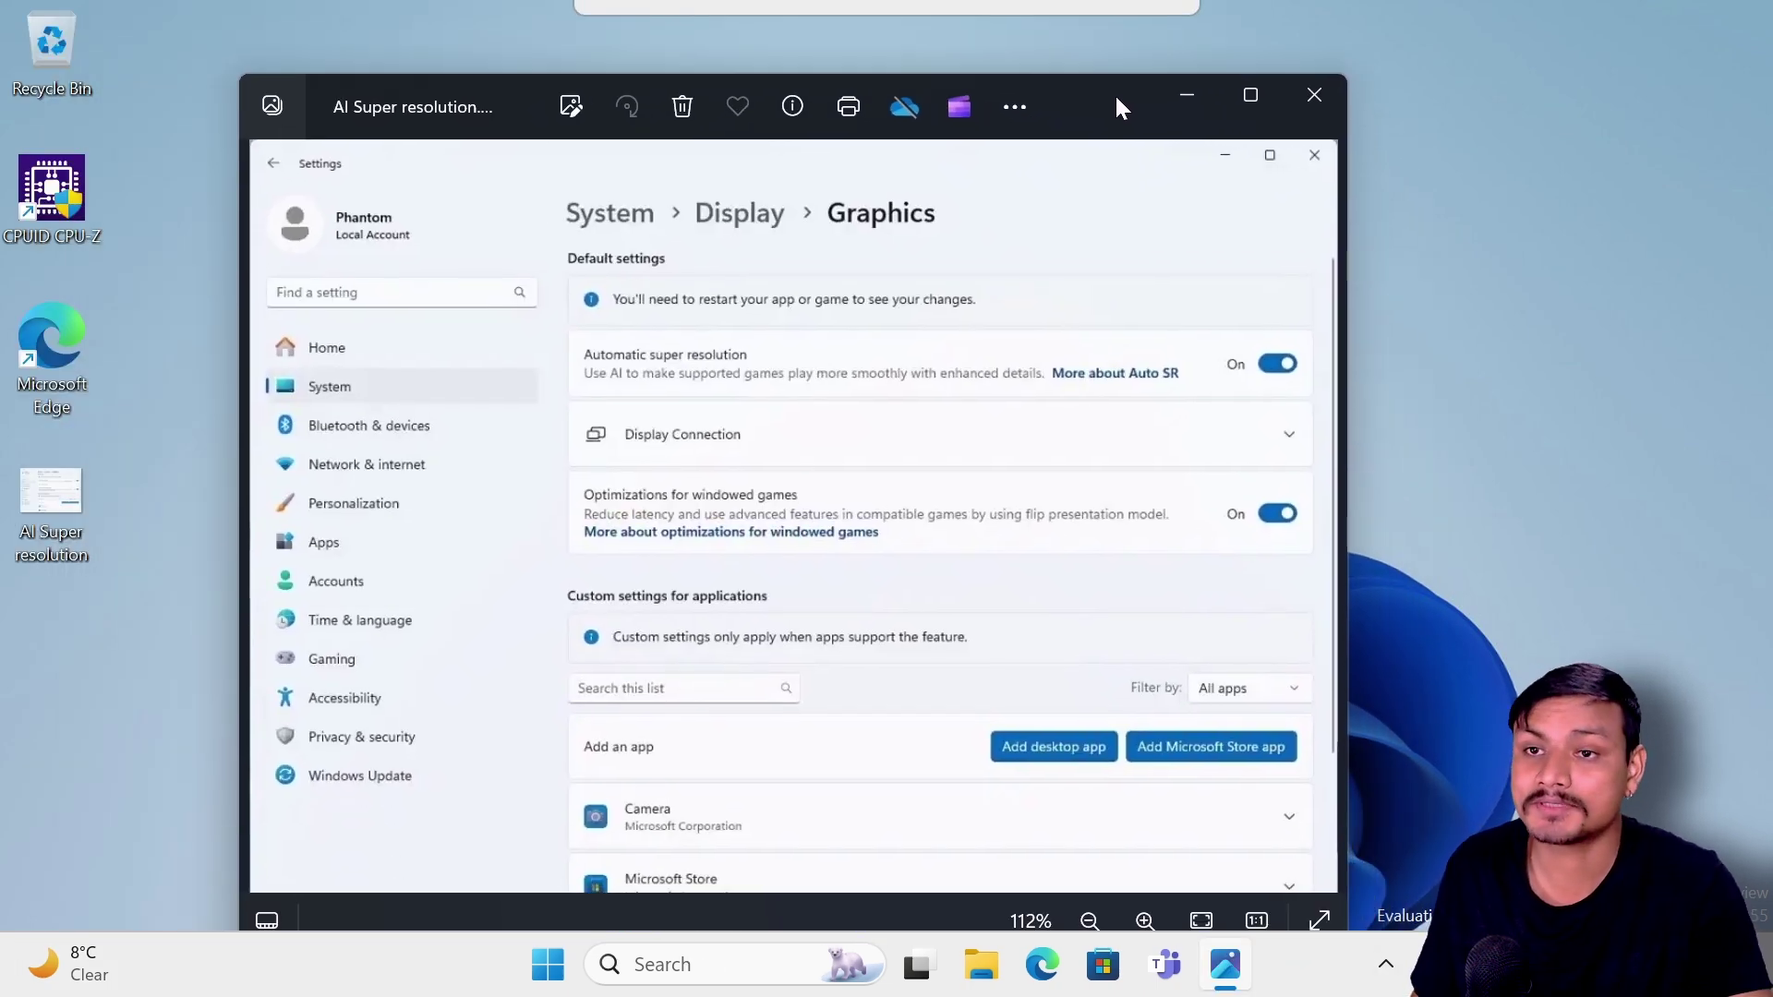
pyautogui.click(1237, 90)
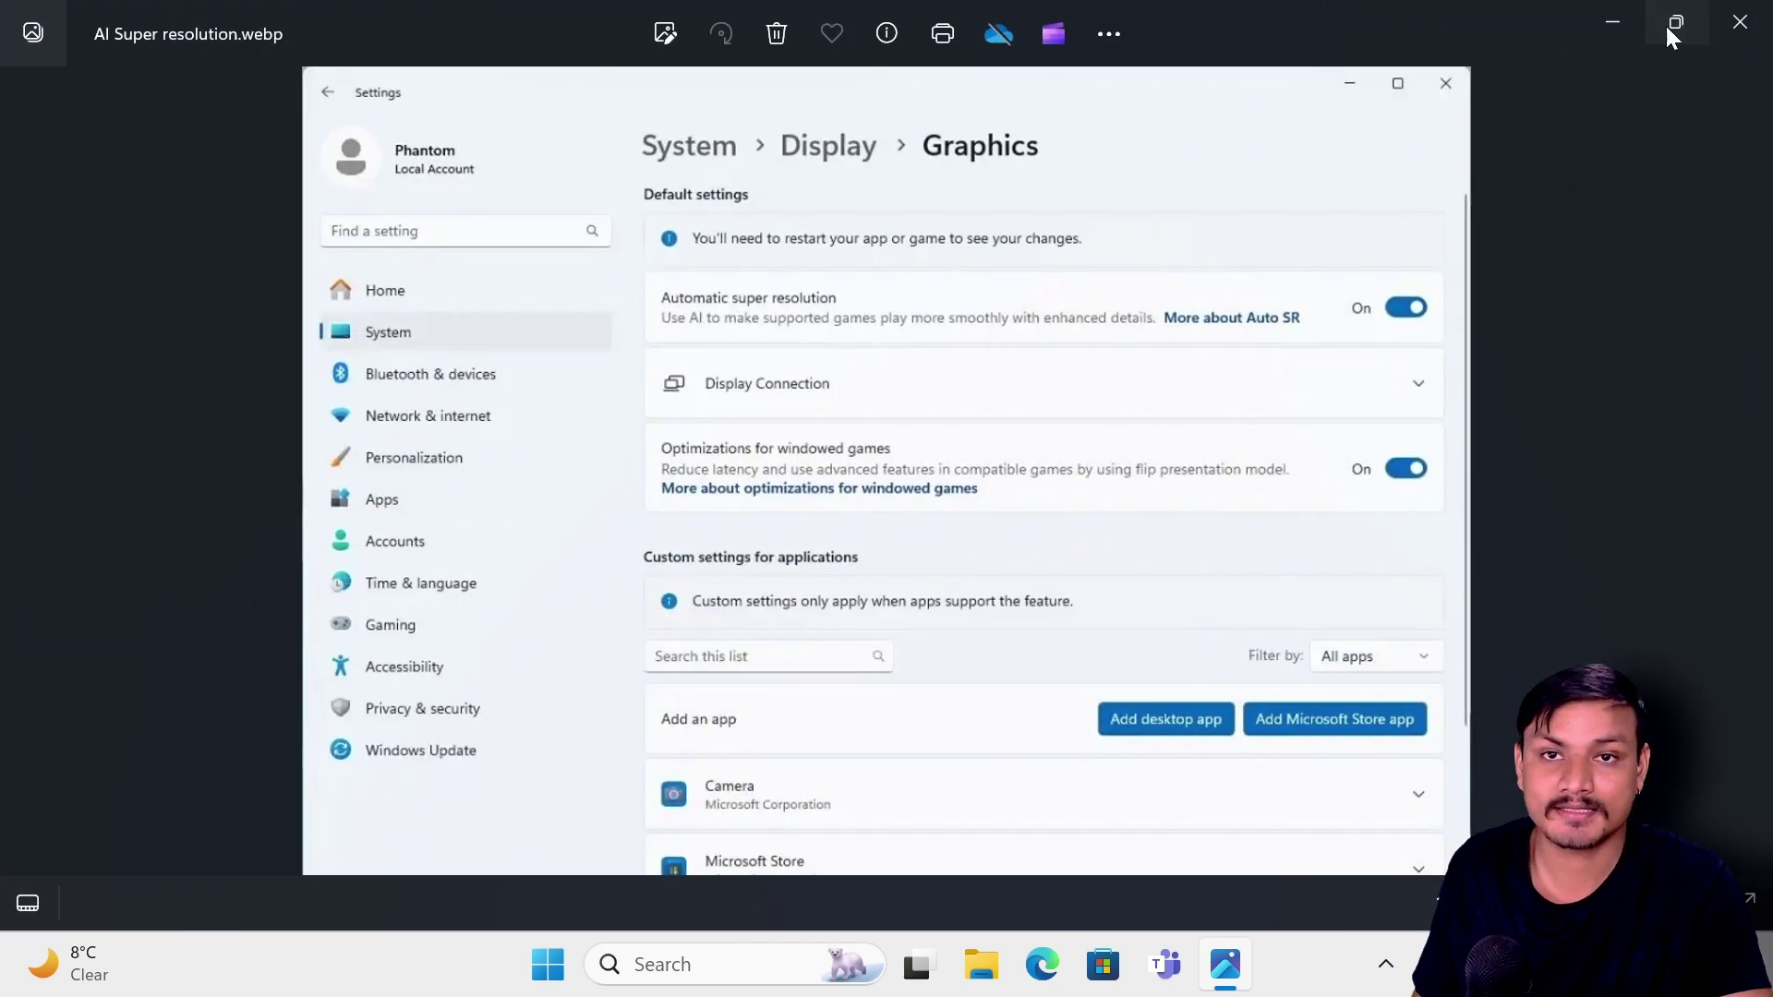
pyautogui.click(1668, 30)
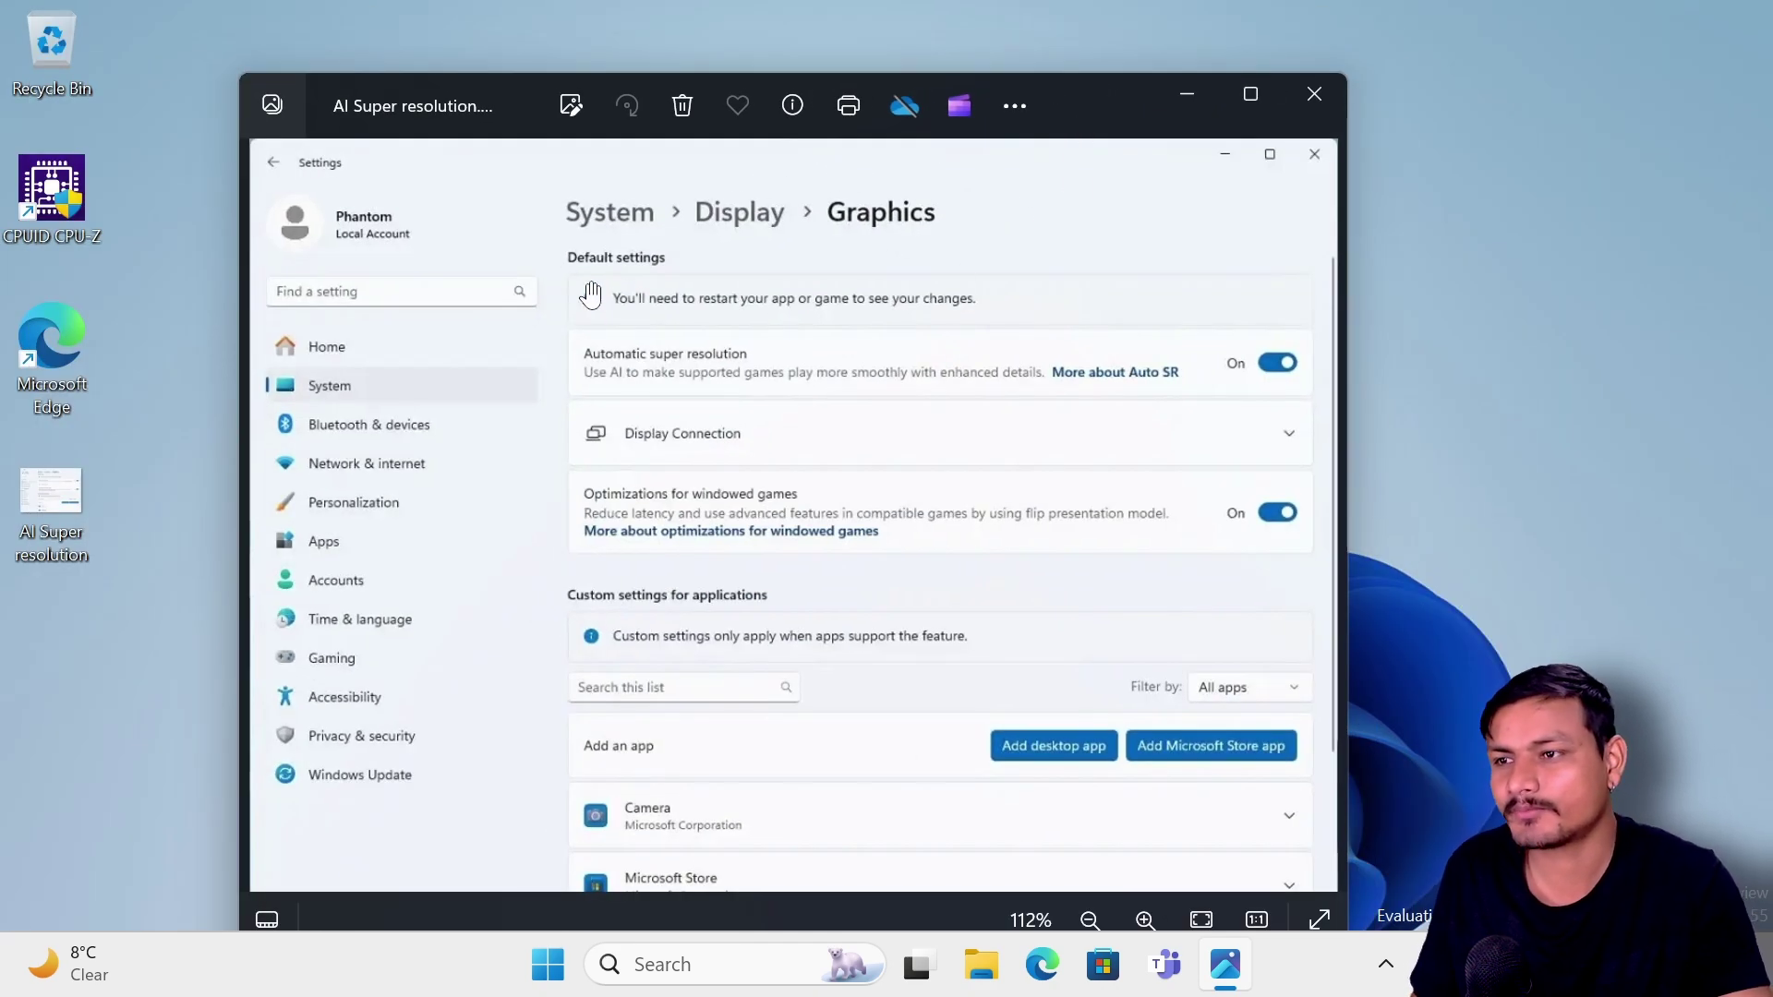
pyautogui.click(1242, 97)
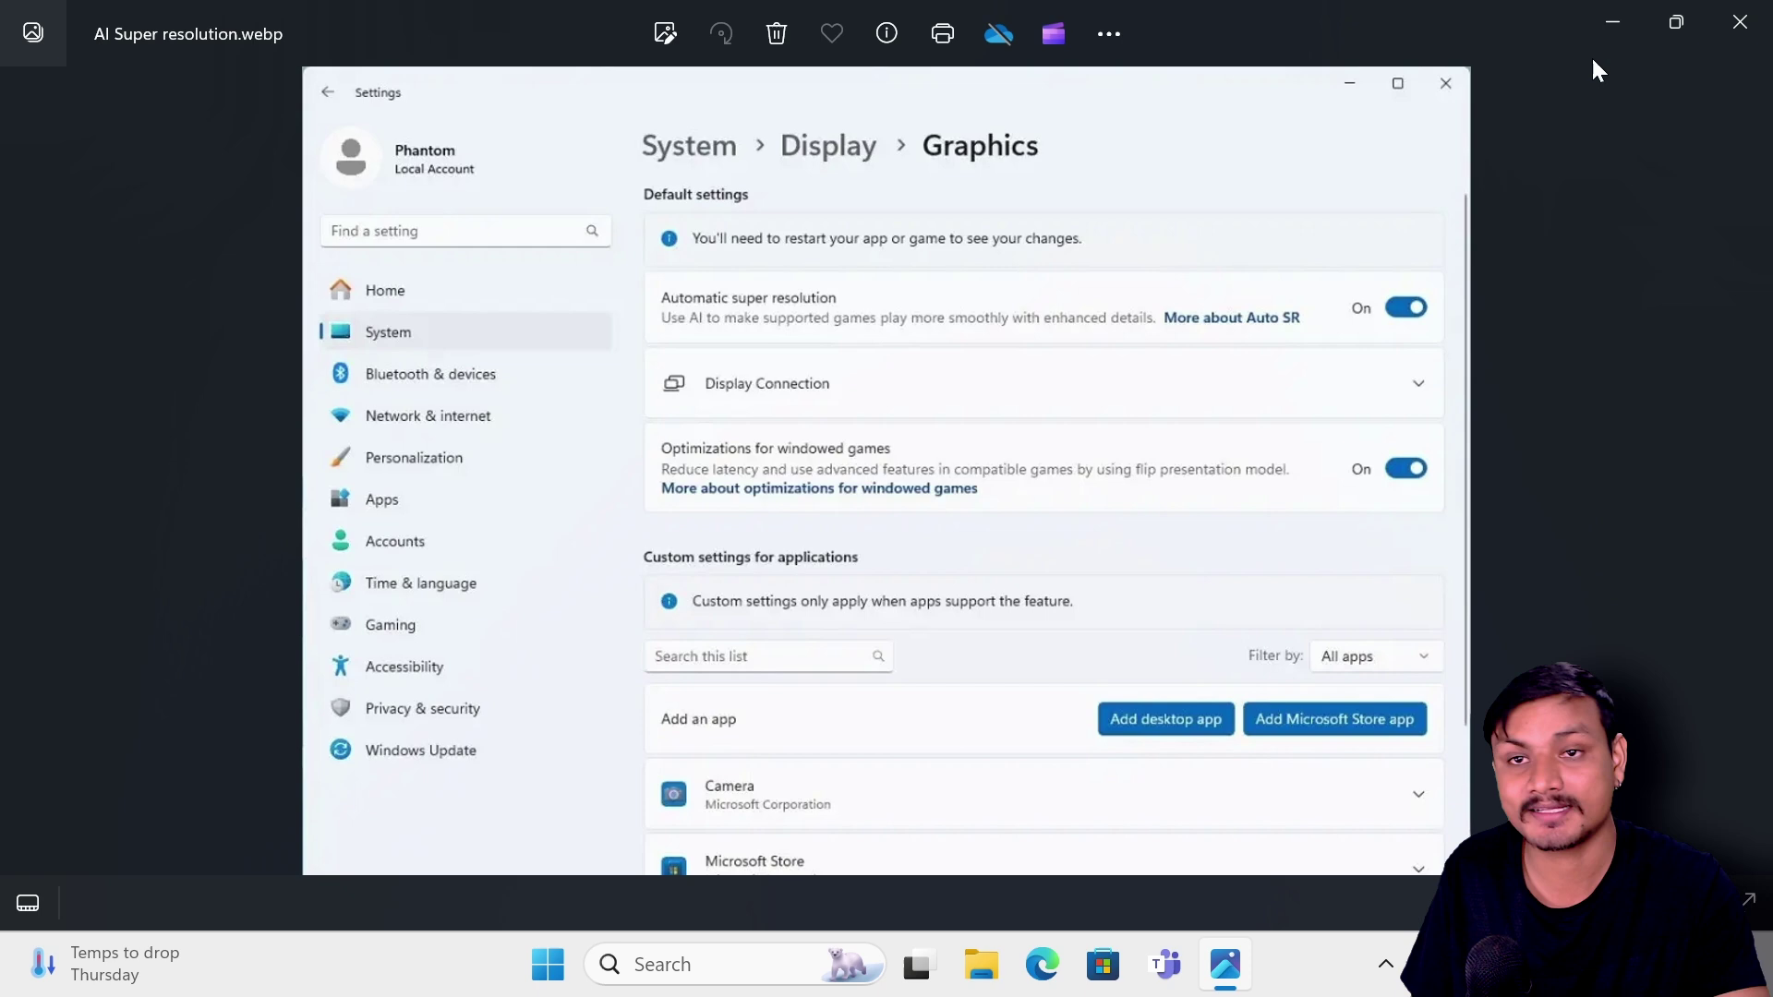
pyautogui.click(1740, 21)
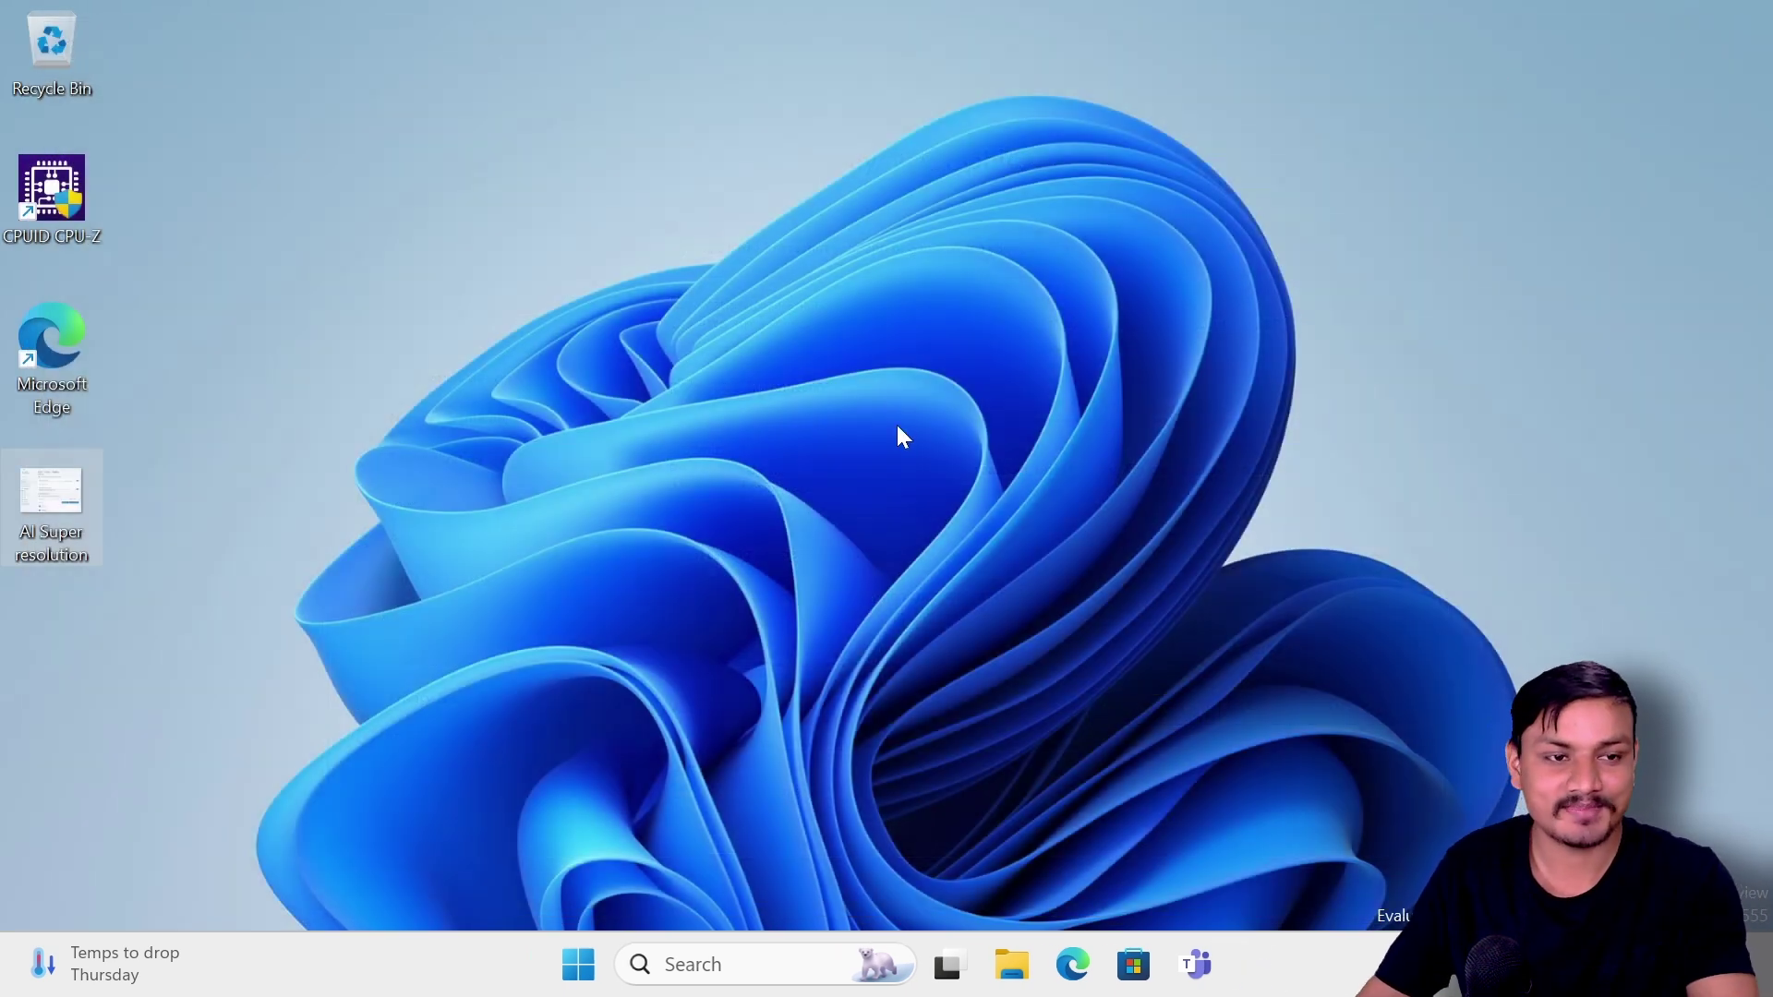